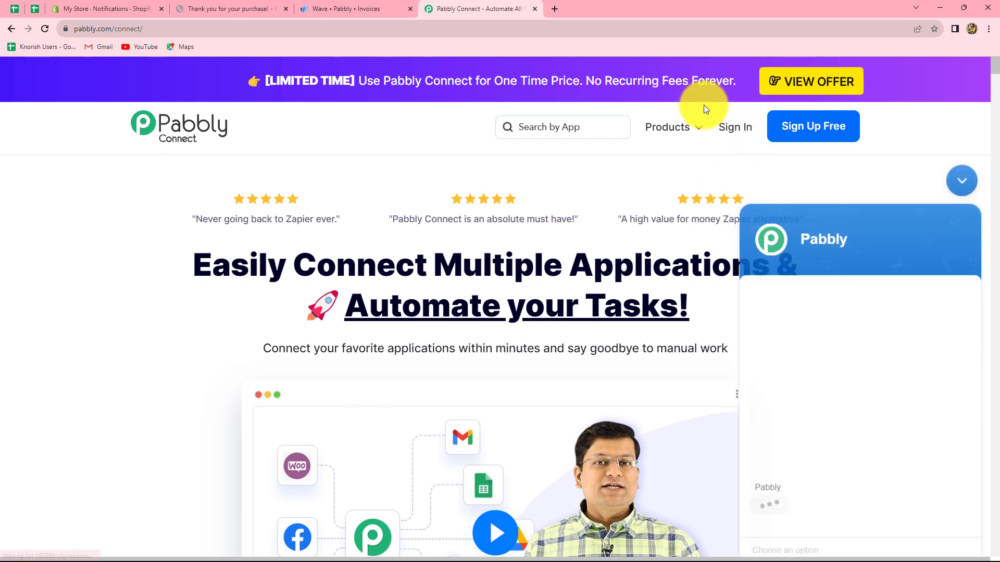
Dismiss the chat popup, sign in to the Pabbly account and open the Pabbly Connect app
left_click(959, 134)
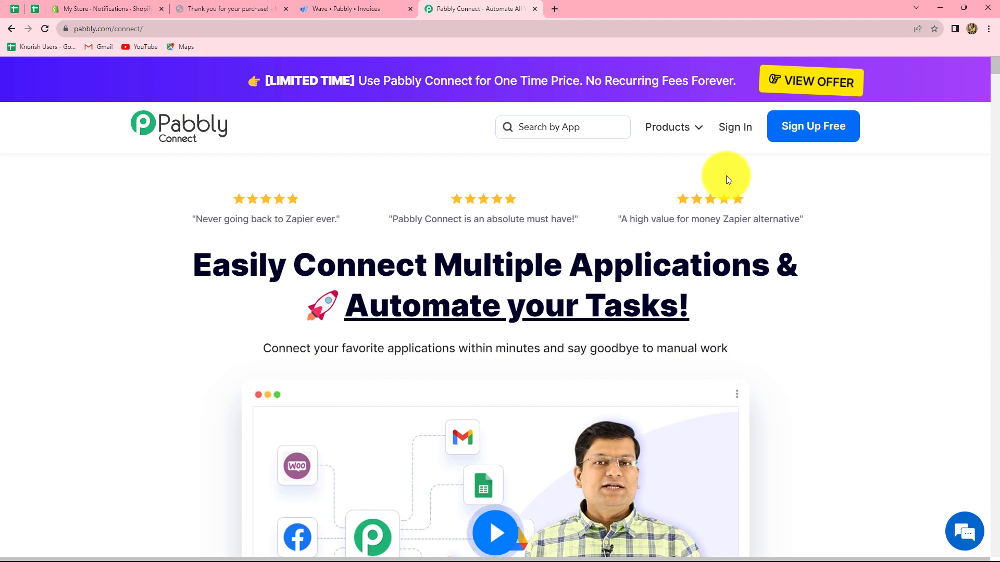
left_click(732, 135)
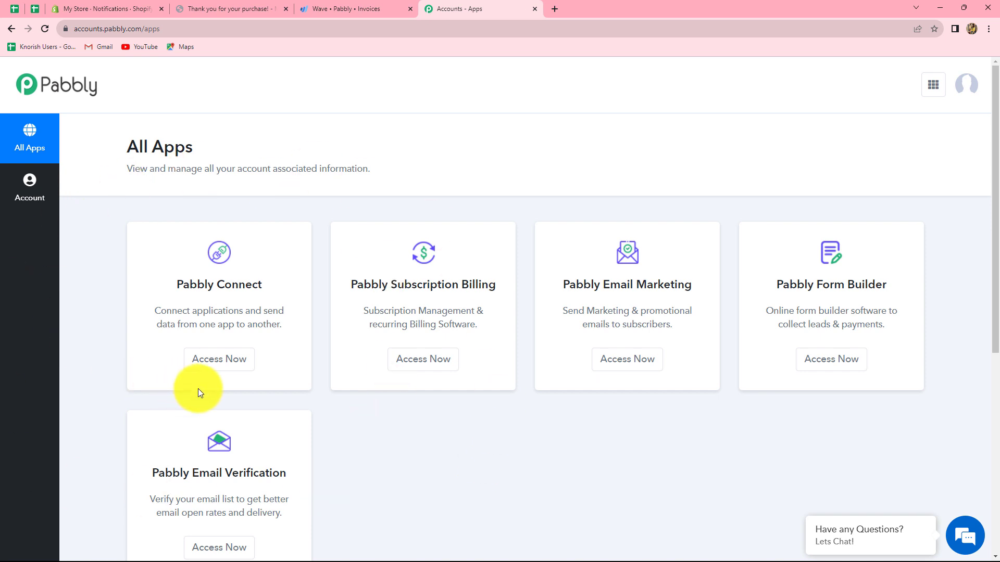
left_click(219, 359)
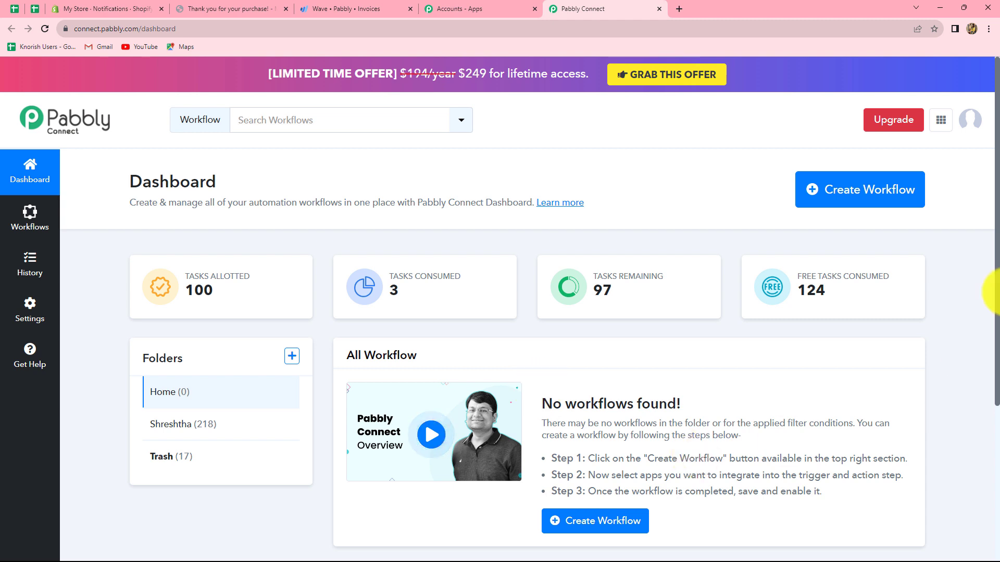
Create a workflow named "Create Wave Invoice for Shopify Orders" in the Home folder
left_click(851, 203)
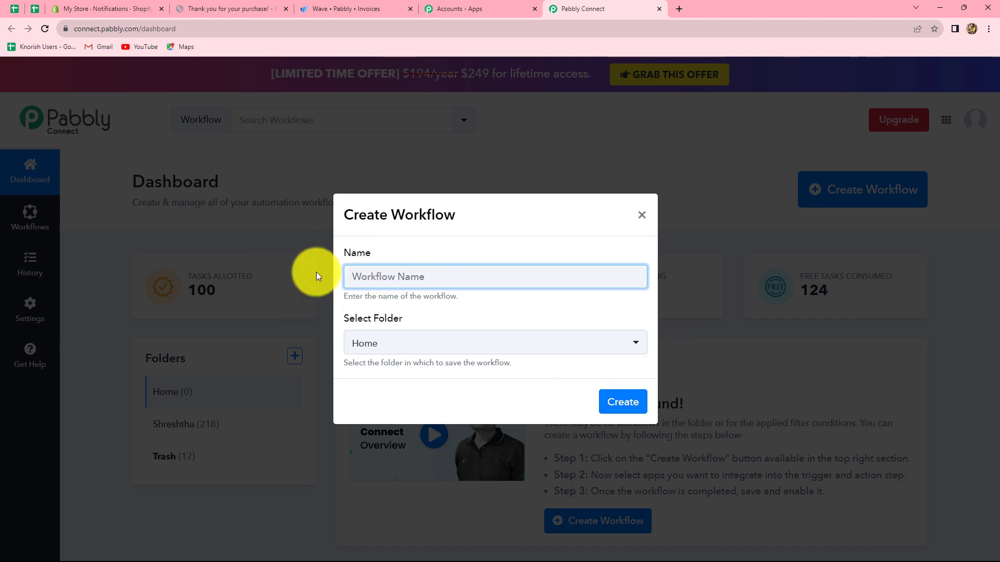
type("Create Wave Invoice for Shopify Orders")
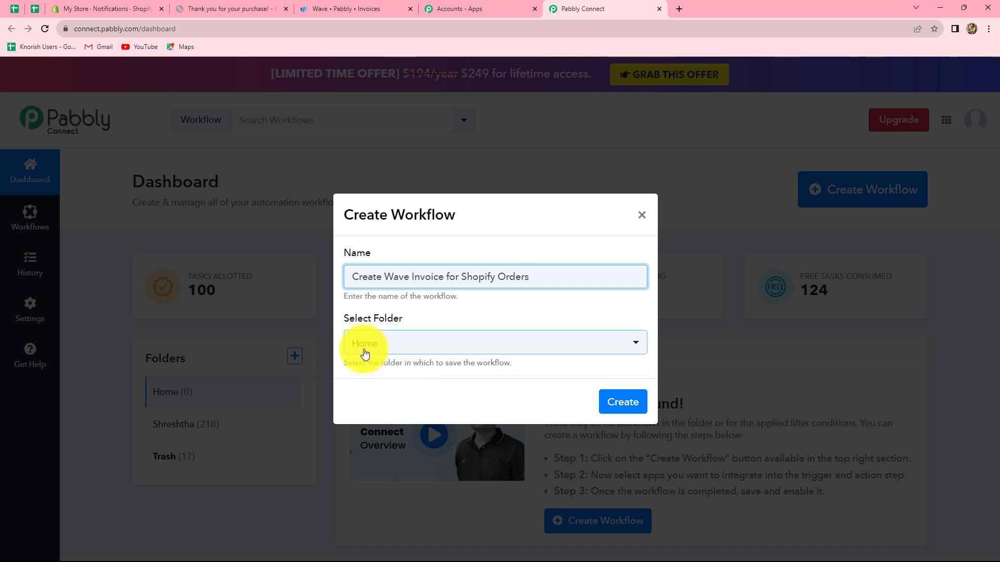
left_click(626, 402)
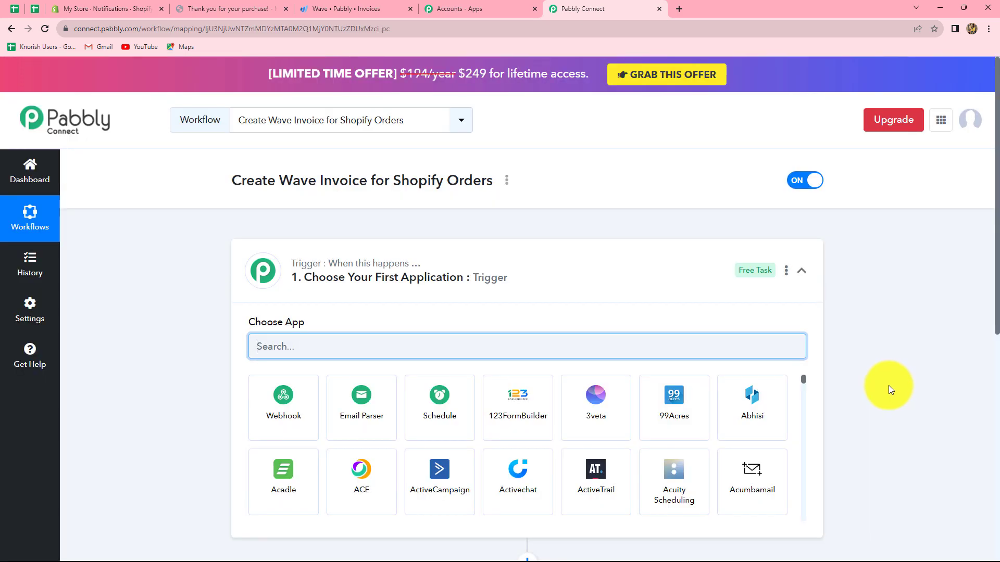
Search for "Shop" and choose Shopify as the workflow's trigger application
scroll(888, 385, "down", 5)
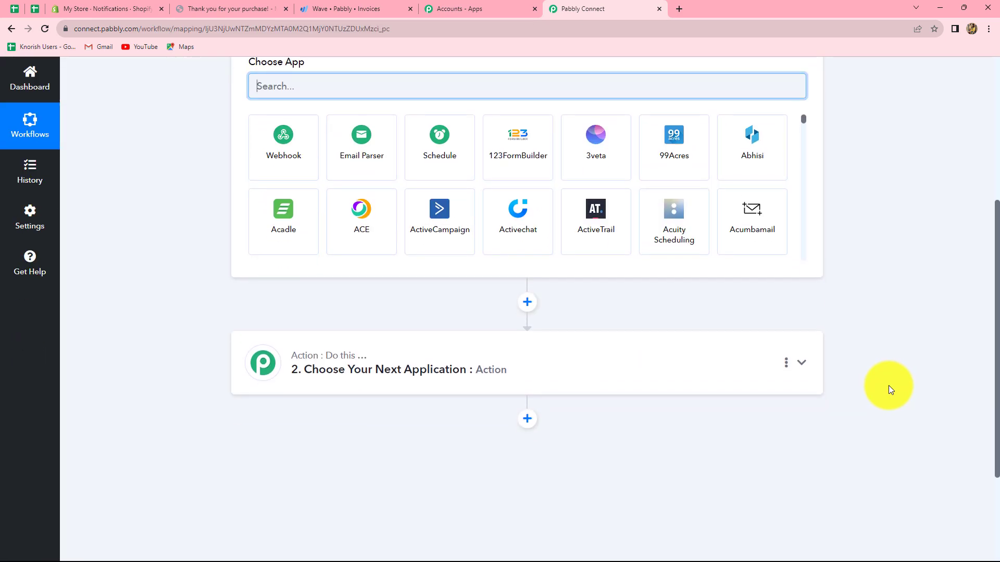
scroll(888, 385, "up", 2)
scroll(888, 385, "up", 1)
scroll(333, 338, "down", 2)
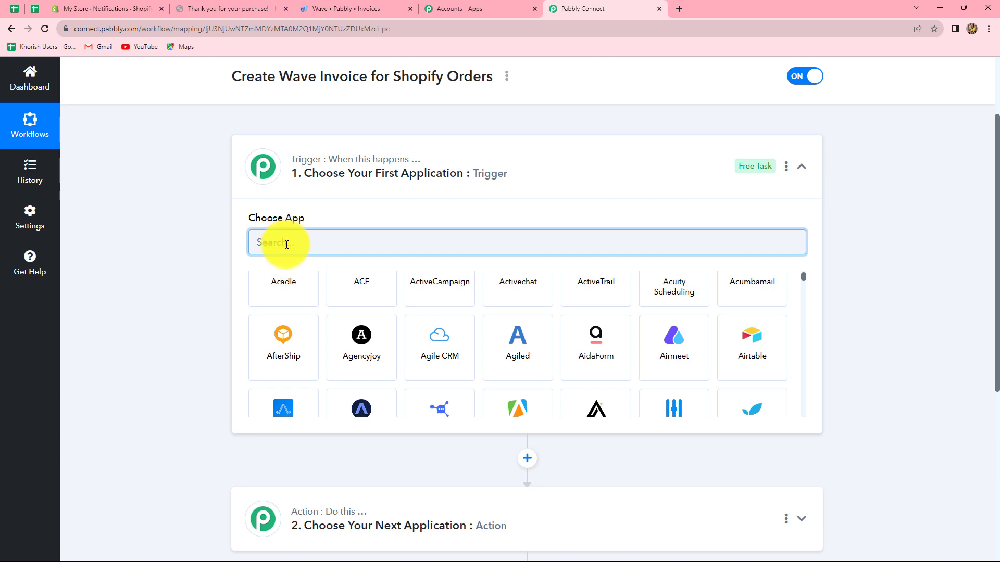
type("Sh")
type("op")
left_click(595, 298)
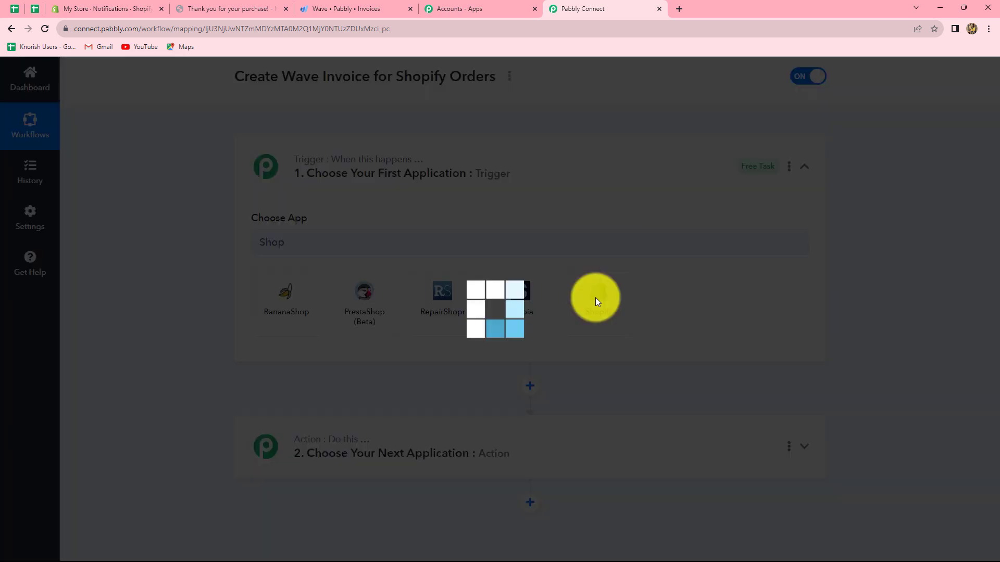
Set the Shopify trigger event to New Order
left_click(595, 297)
scroll(308, 426, "down", 4)
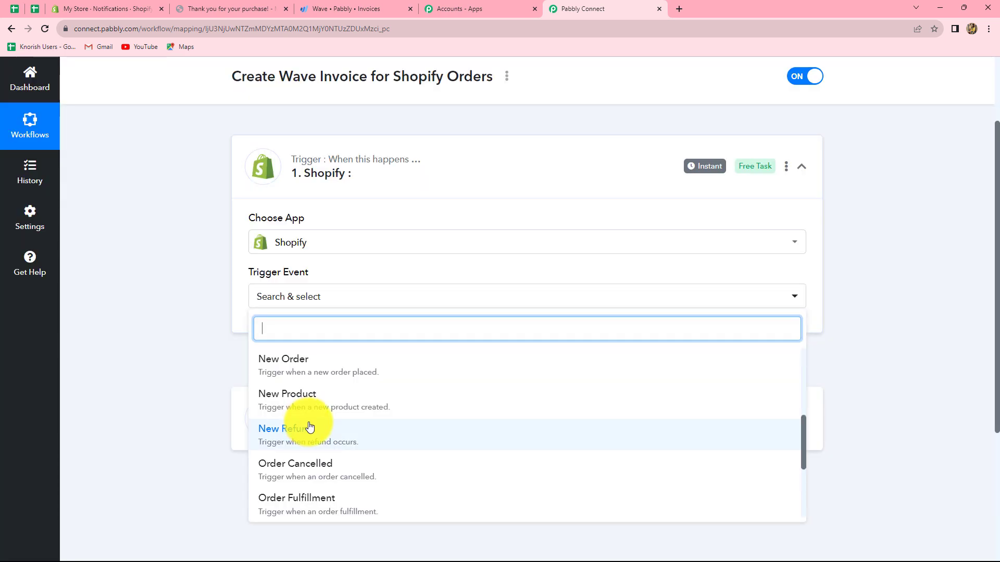
scroll(309, 427, "up", 3)
scroll(309, 426, "down", 2)
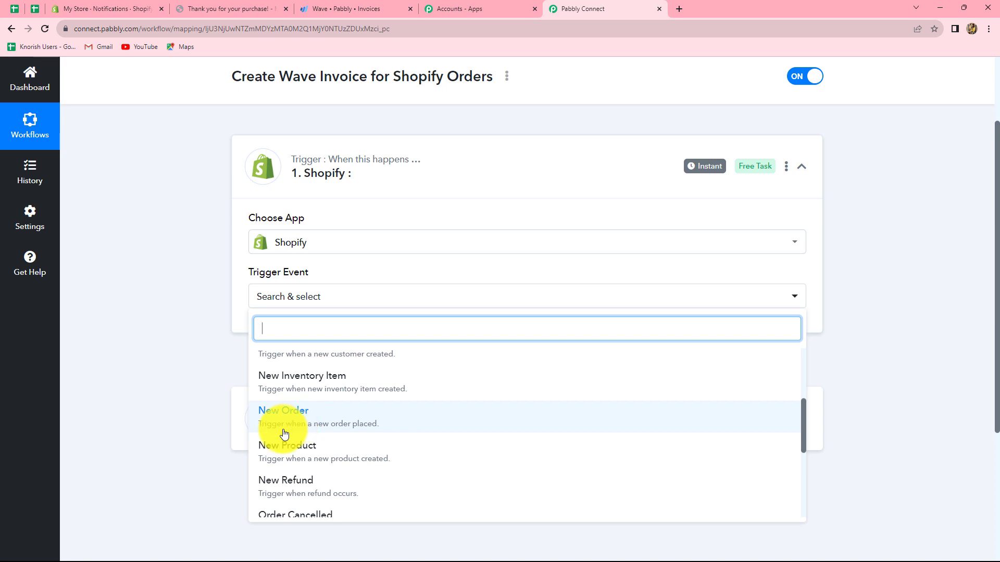
left_click(304, 429)
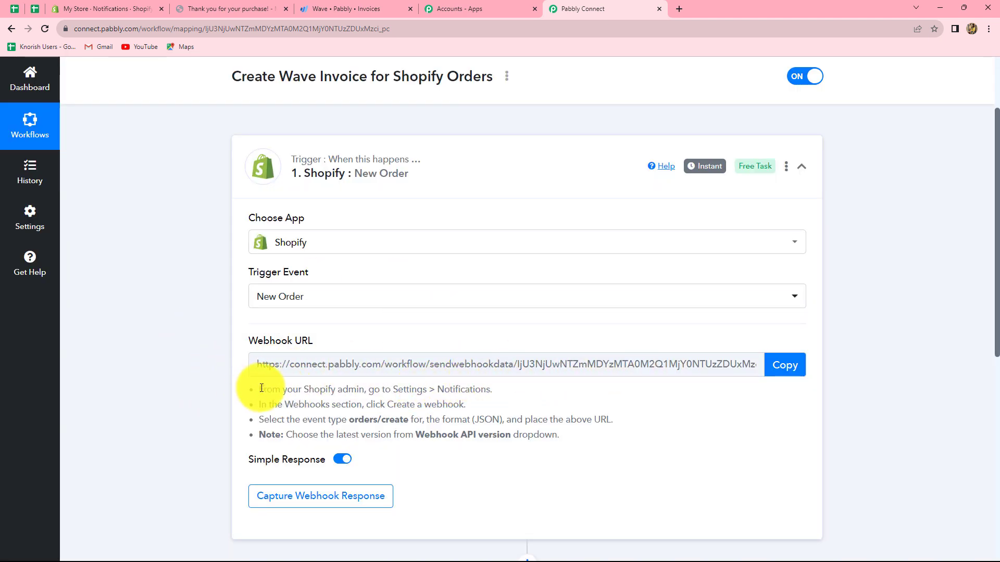
Review the Shopify webhook setup instructions and copy the trigger's webhook URL
left_click_drag(262, 388, 565, 437)
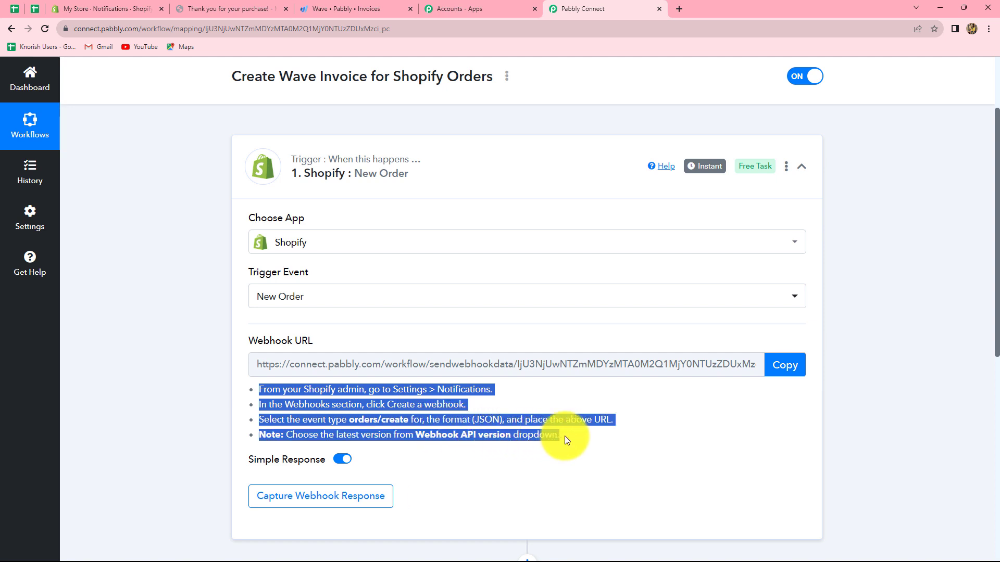
left_click(643, 410)
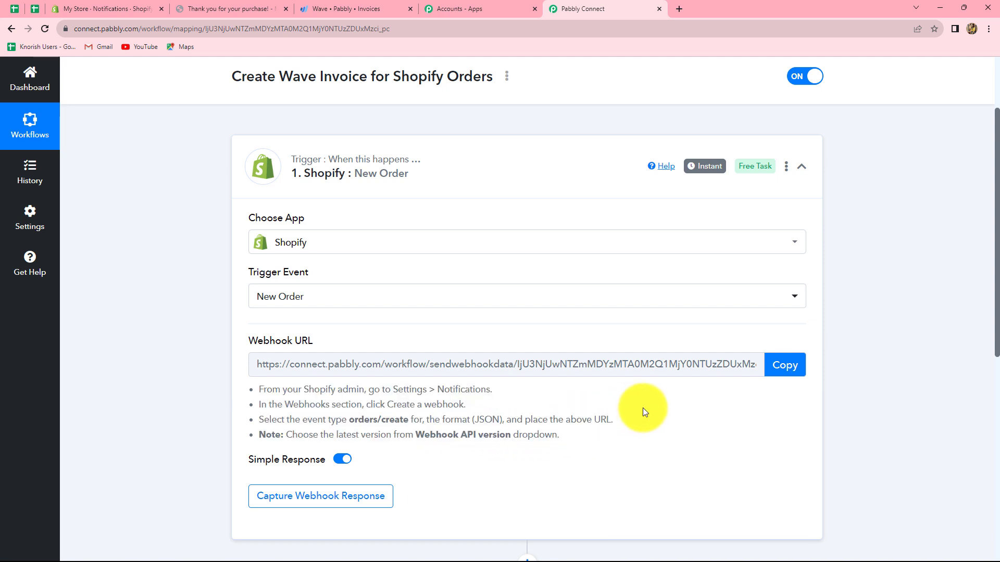
left_click(782, 366)
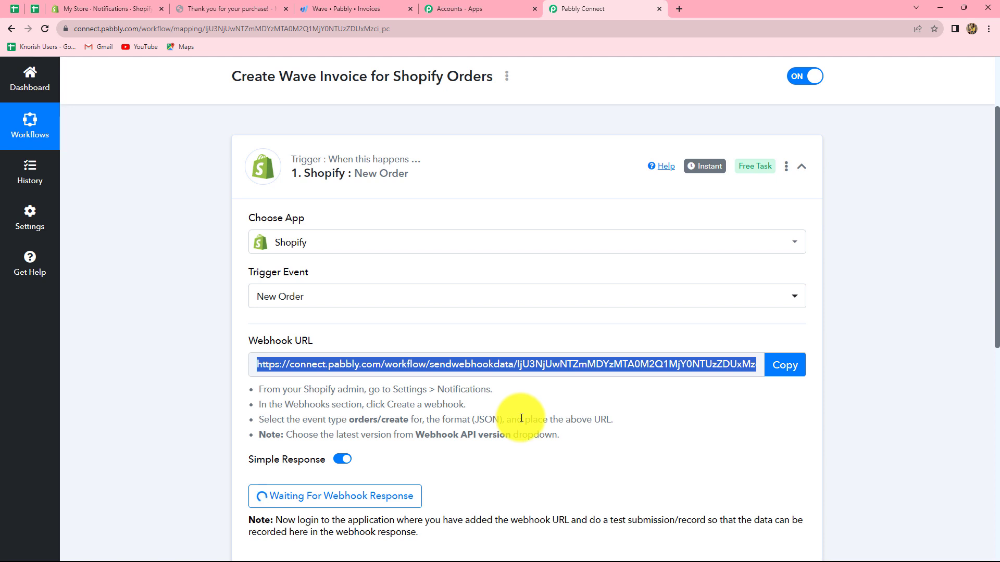
Switch to the Shopify admin and open the store's Notifications settings
left_click(105, 5)
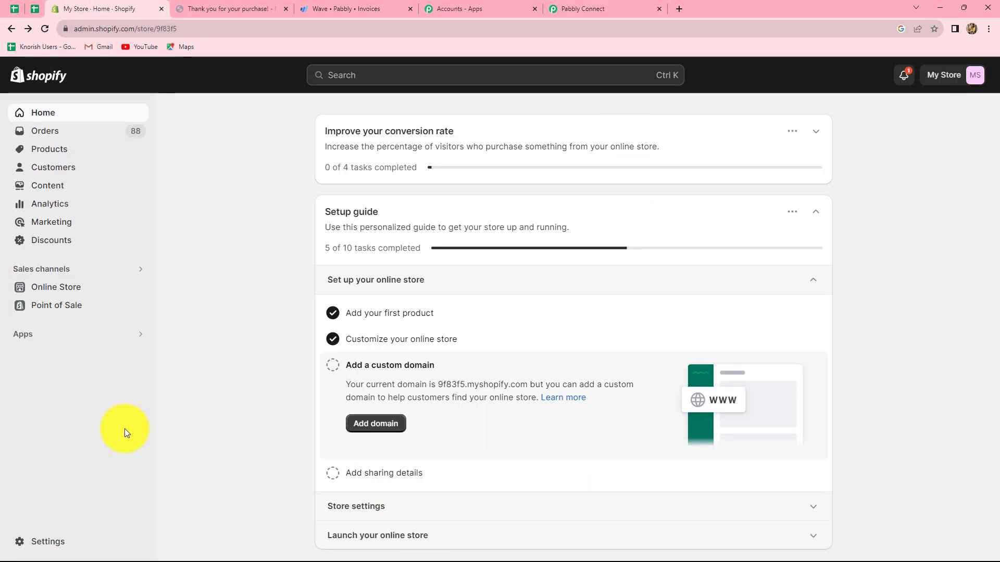
left_click(47, 548)
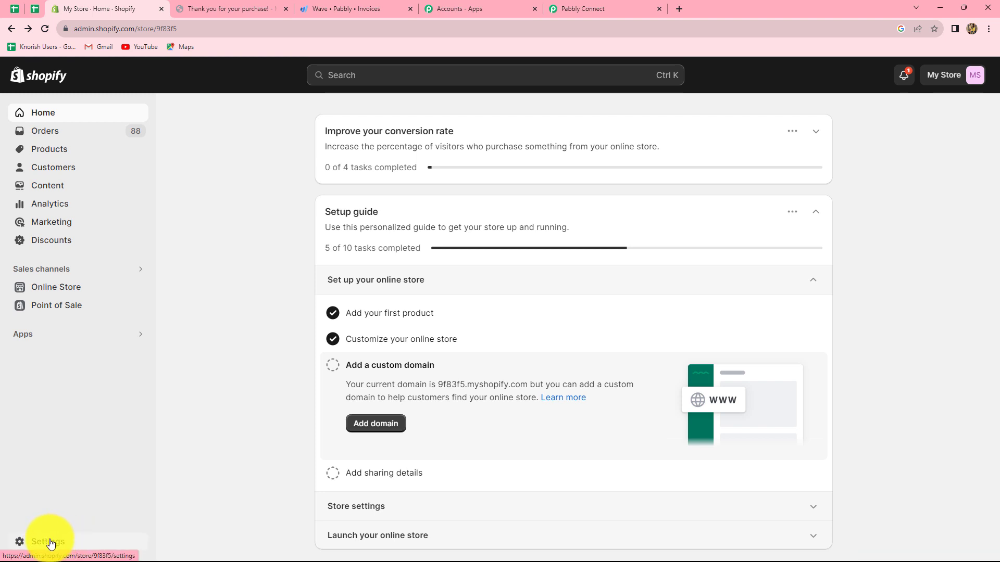
scroll(205, 381, "down", 3)
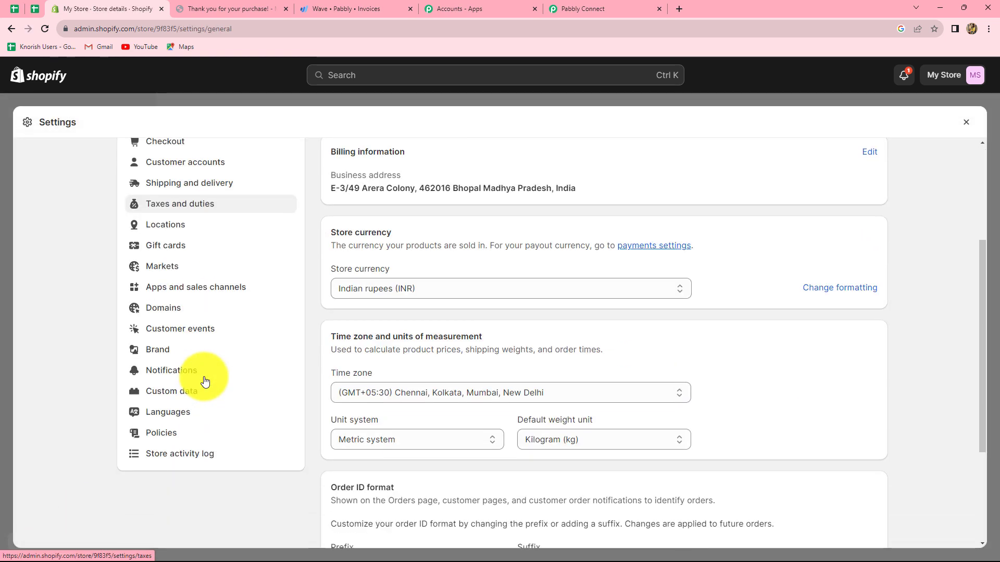
scroll(204, 381, "down", 2)
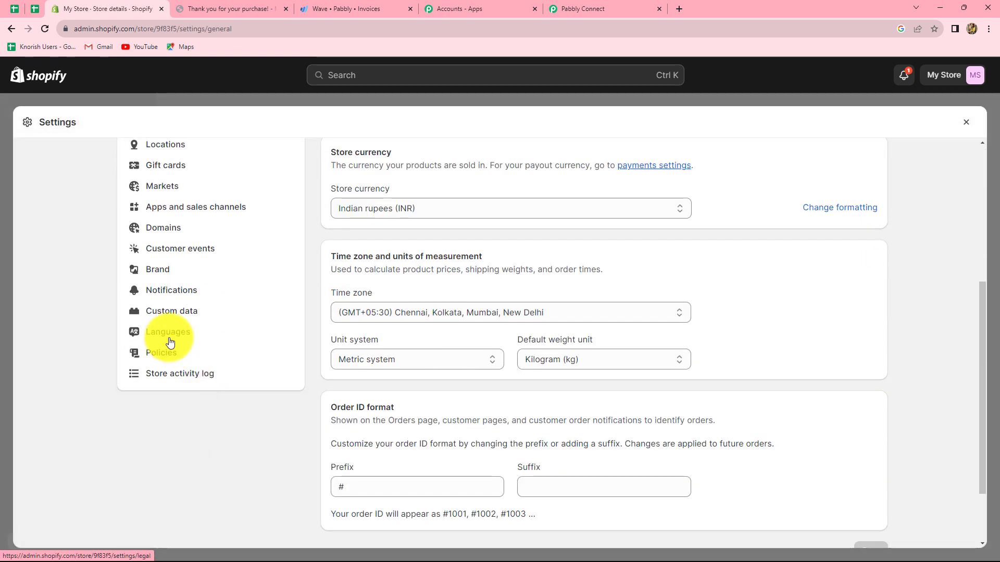
left_click(163, 299)
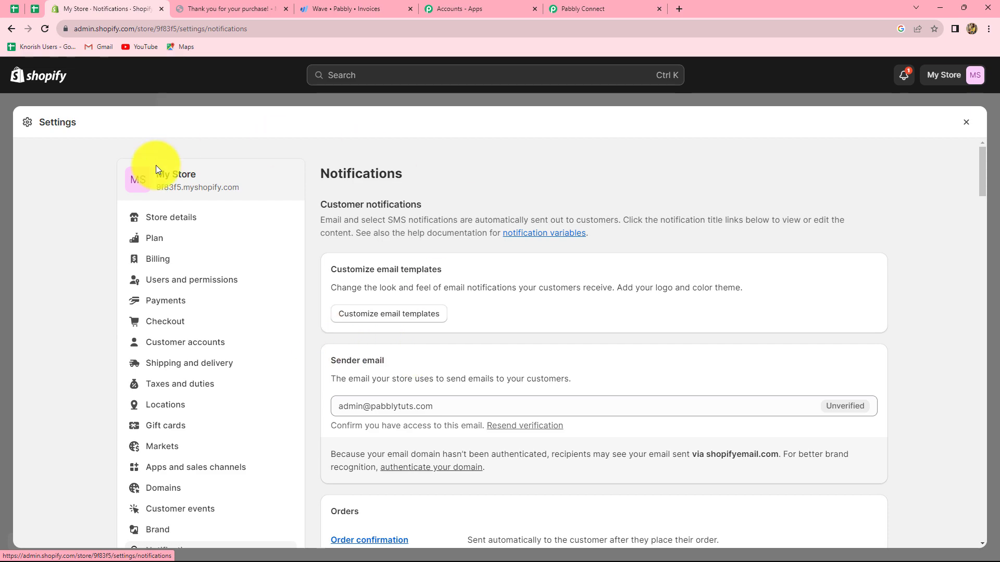
Start a new webhook in the Webhooks section and set its event to Order creation
scroll(720, 427, "down", 15)
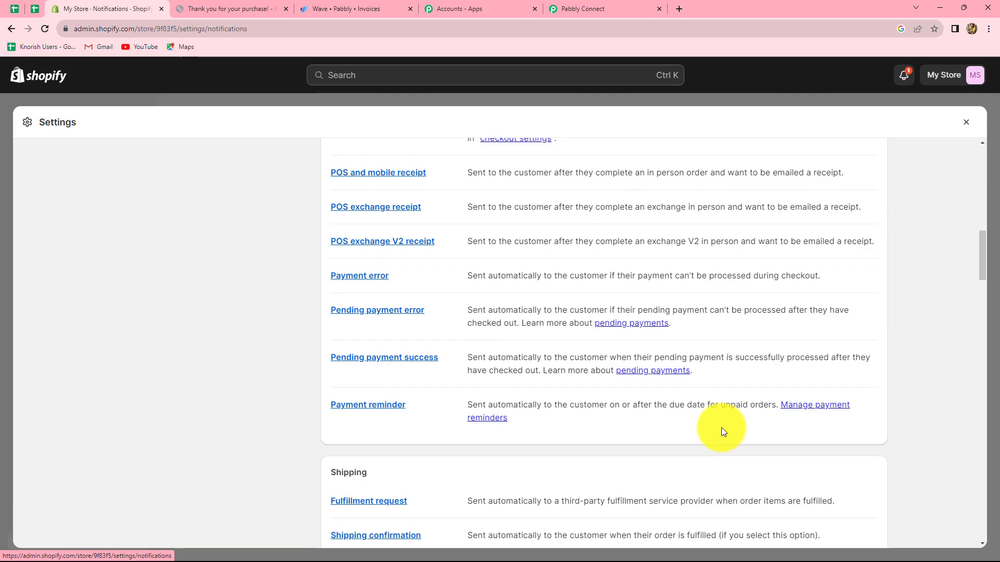
scroll(720, 426, "down", 20)
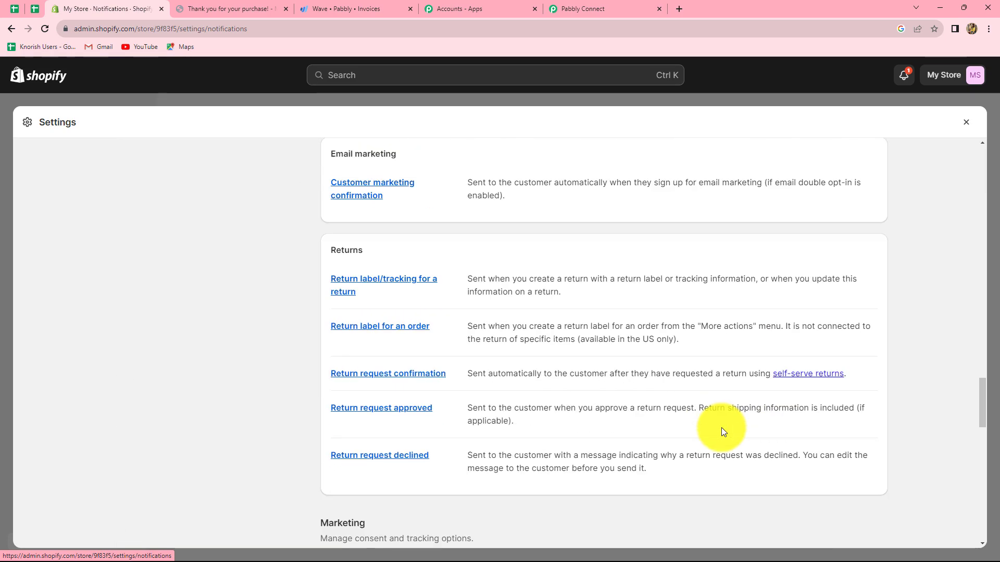
scroll(720, 427, "down", 10)
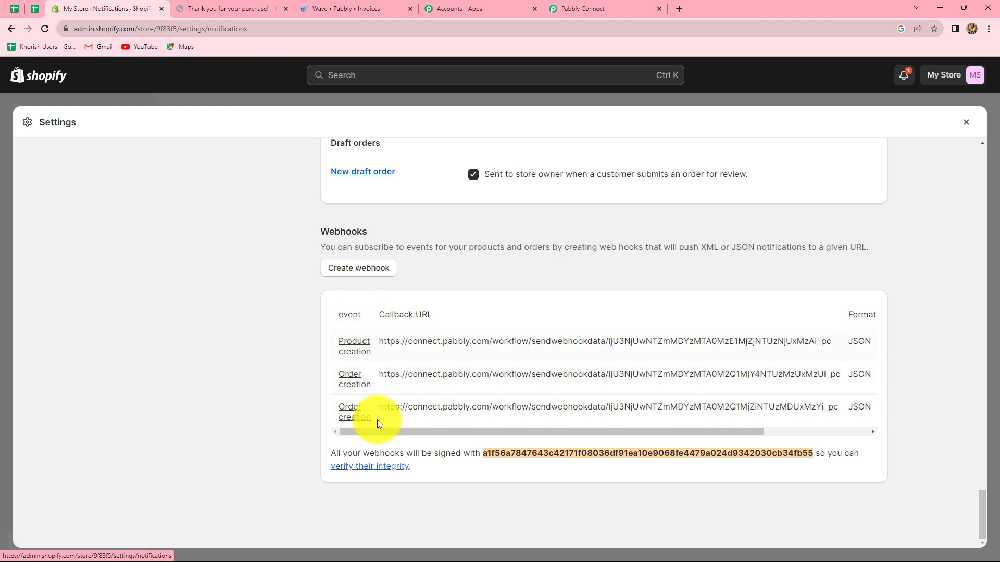
left_click(342, 269)
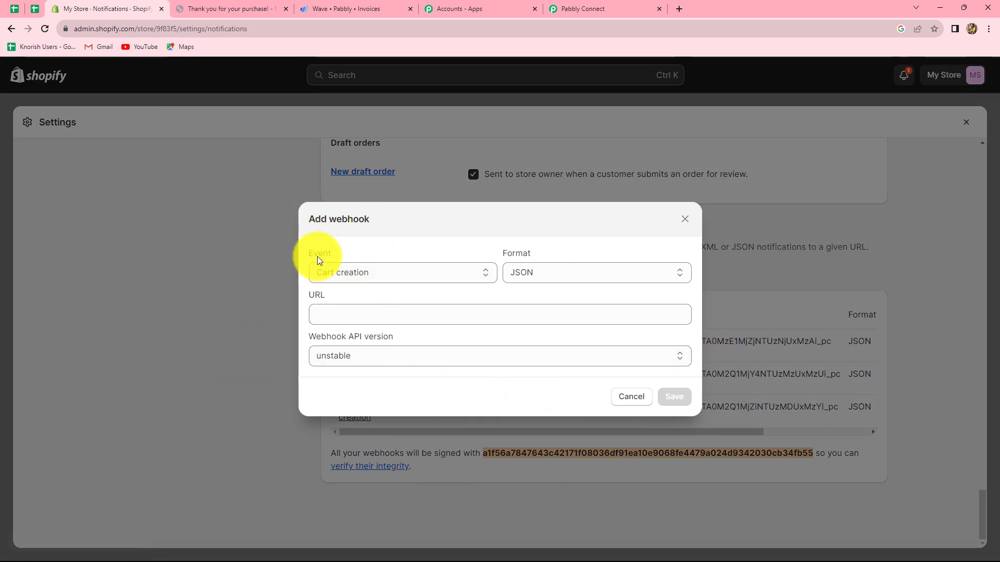
left_click(374, 274)
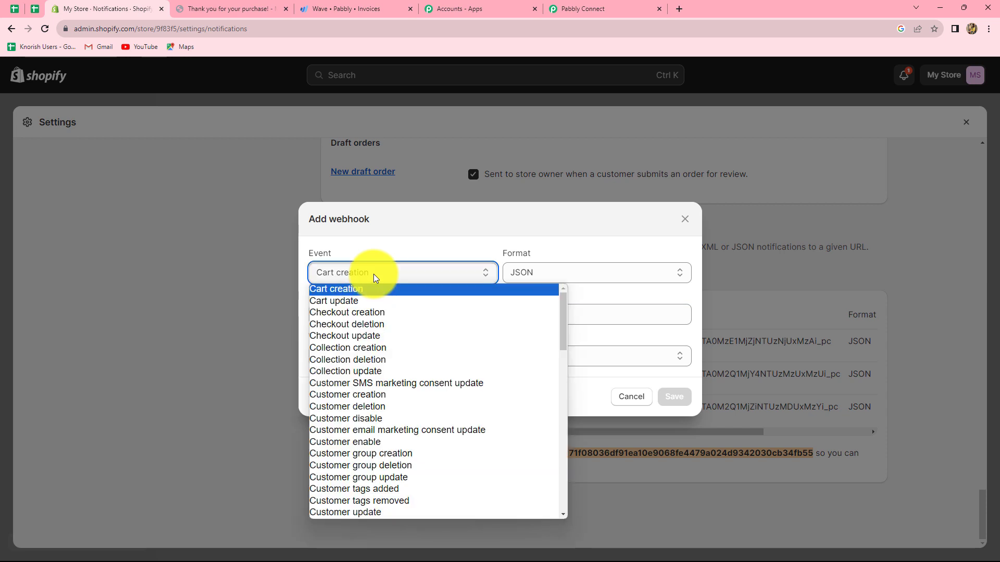
scroll(359, 427, "down", 10)
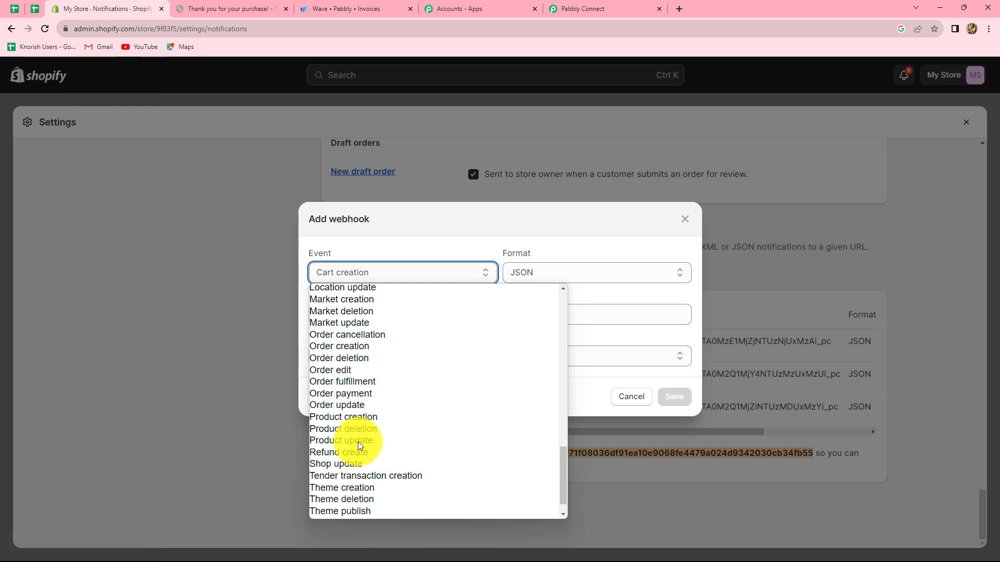
left_click(329, 348)
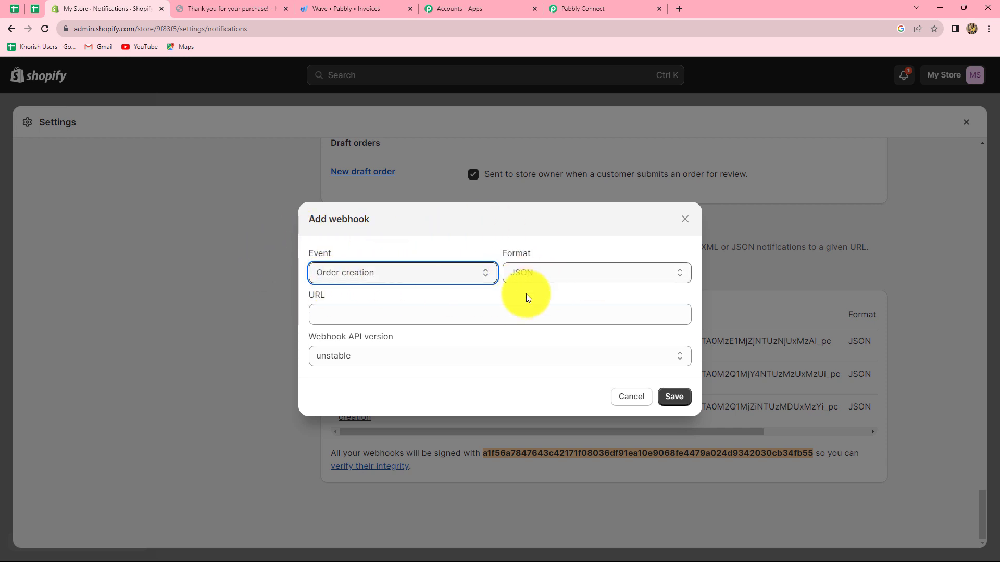
Paste the copied webhook URL, set the webhook API version to 2023-10 (Latest) and save the webhook
left_click(328, 318)
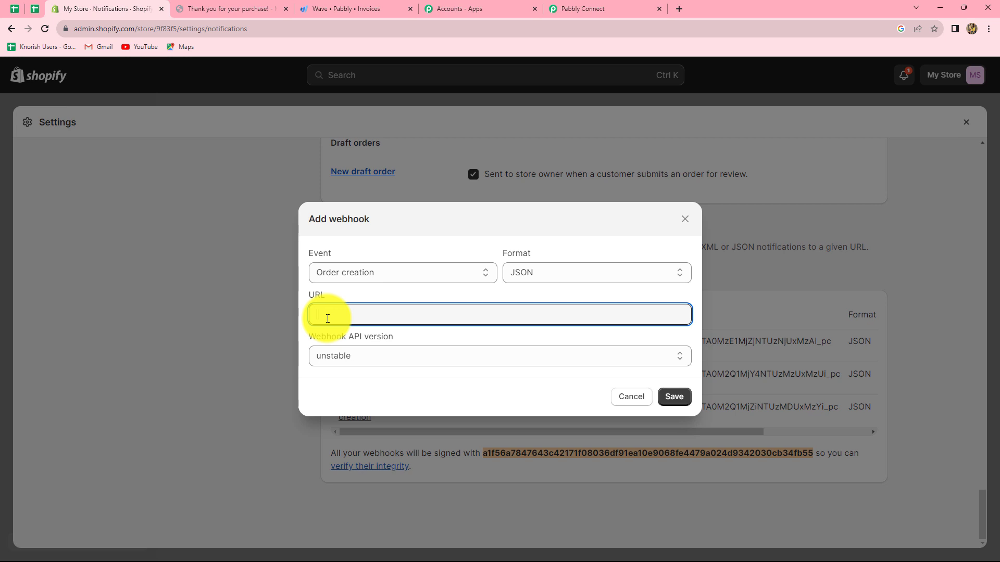
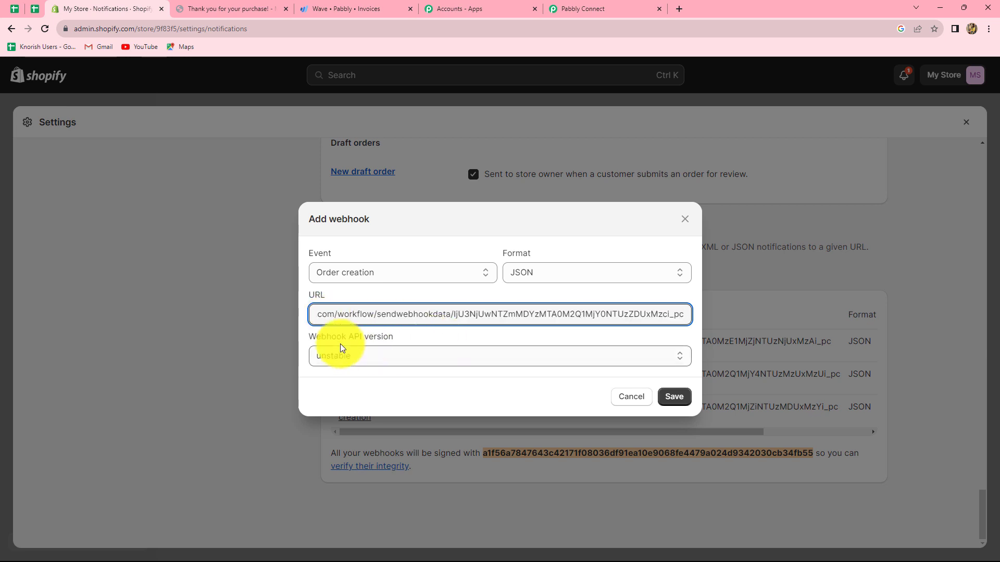
left_click(379, 356)
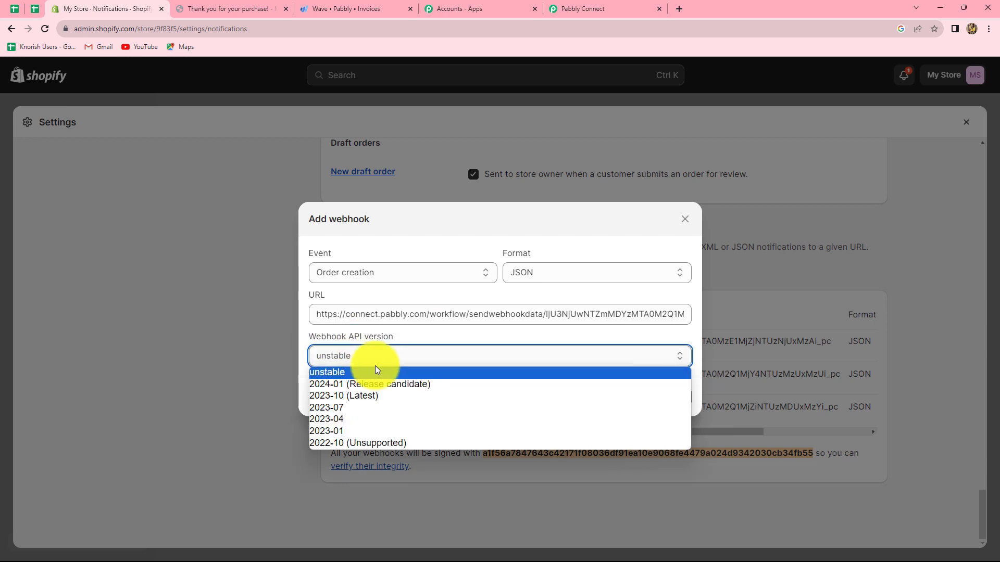
left_click(382, 395)
left_click(668, 399)
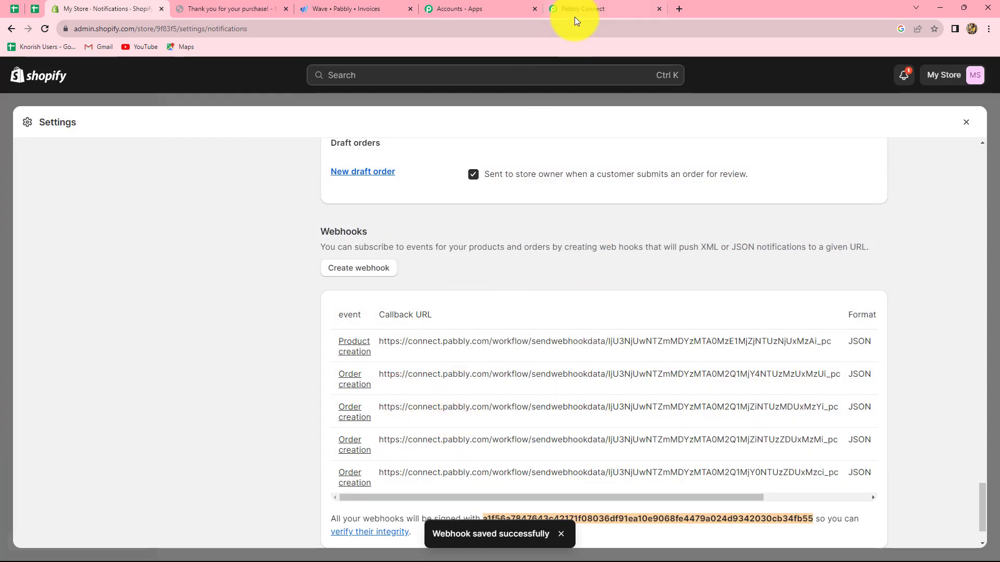
Check the trigger's webhook response status in Pabbly Connect and return to the storefront's home page with the featured products
left_click(575, 19)
scroll(838, 325, "down", 4)
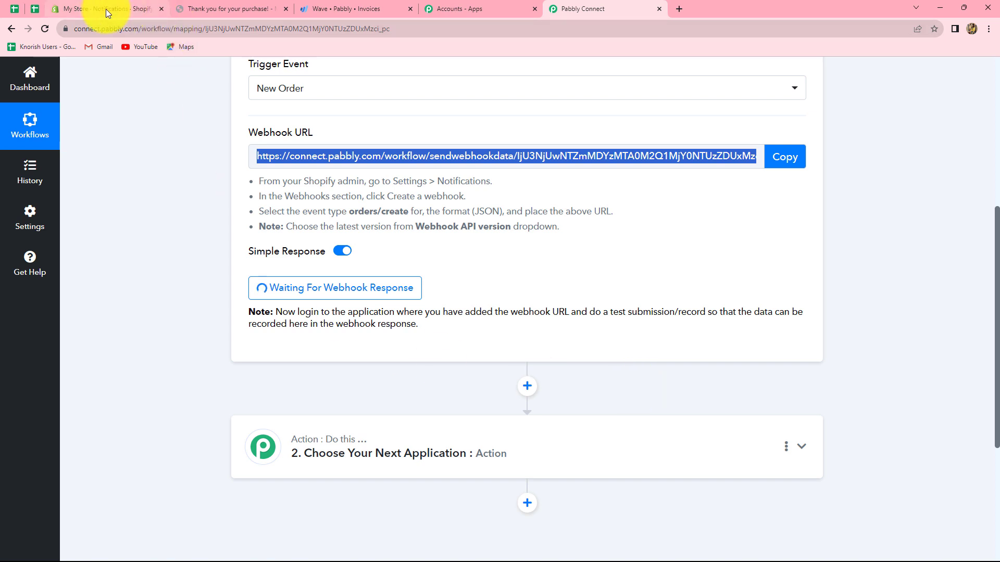
left_click(224, 9)
left_click(16, 29)
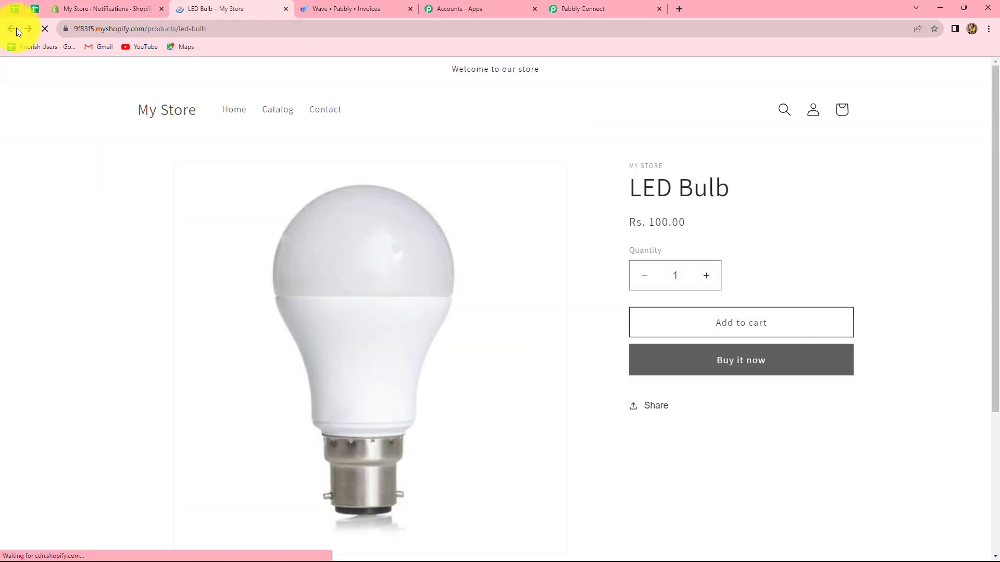
left_click(17, 28)
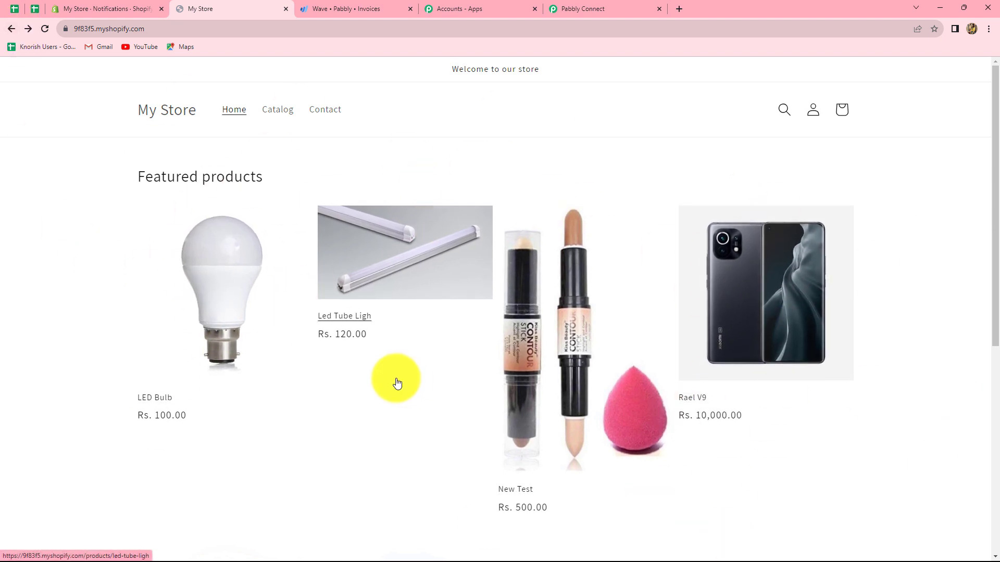
scroll(302, 302, "down", 2)
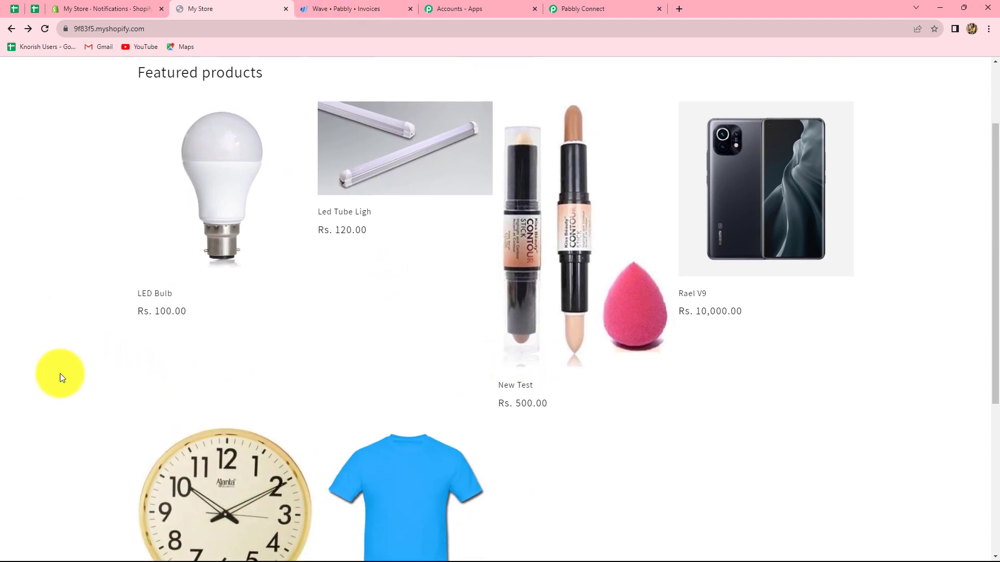
Switch to Wave to view the sample LED Bulb invoice
left_click(341, 6)
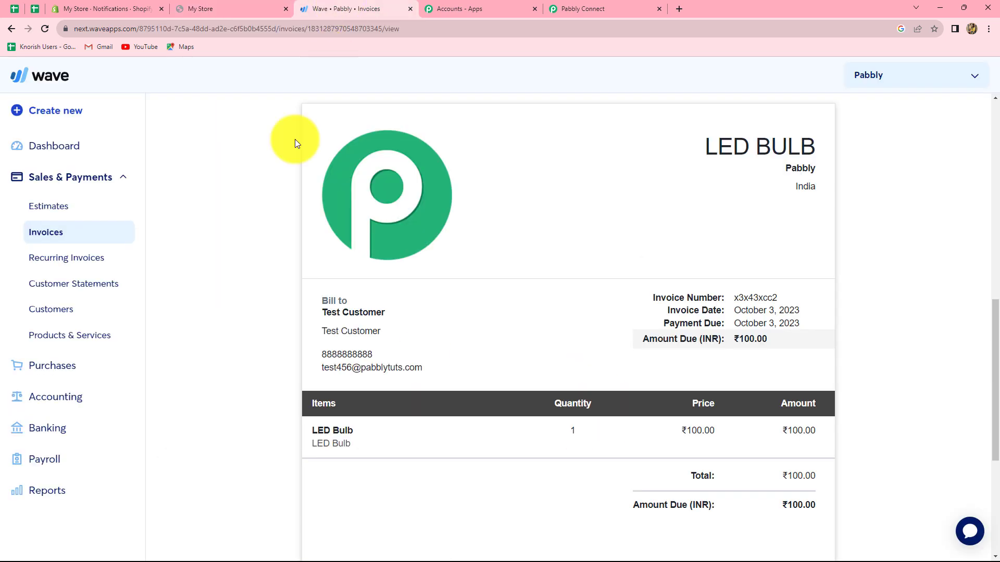
Open the Products & Services list under Purchases in Wave and compare its items with the storefront's featured products
left_click(52, 365)
left_click(50, 287)
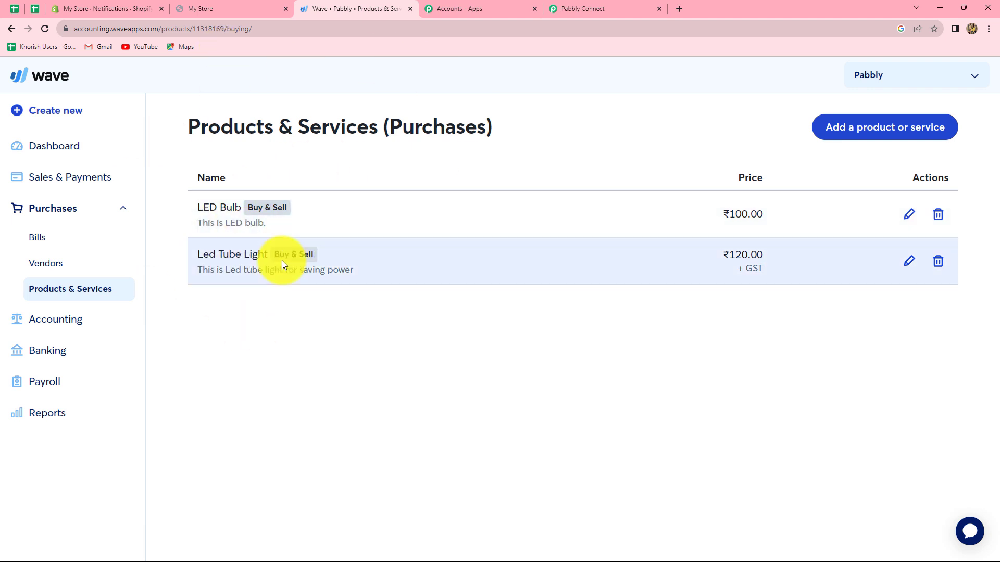
left_click(204, 8)
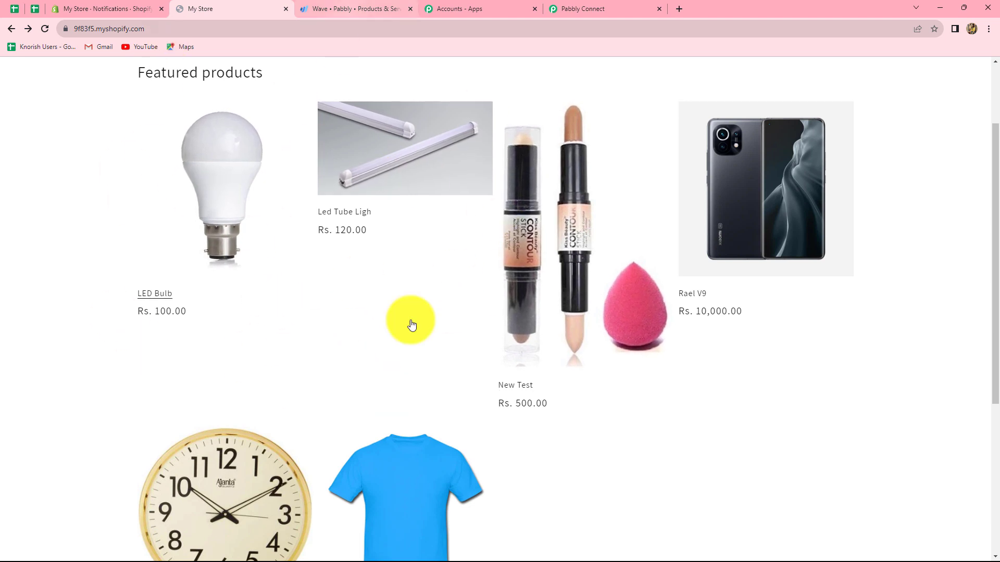
left_click(329, 6)
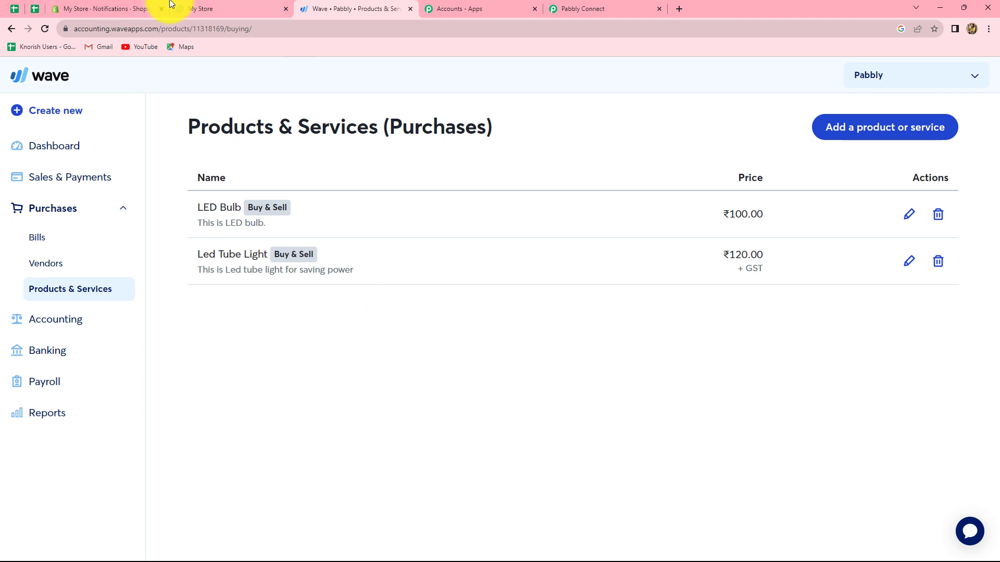
left_click(204, 6)
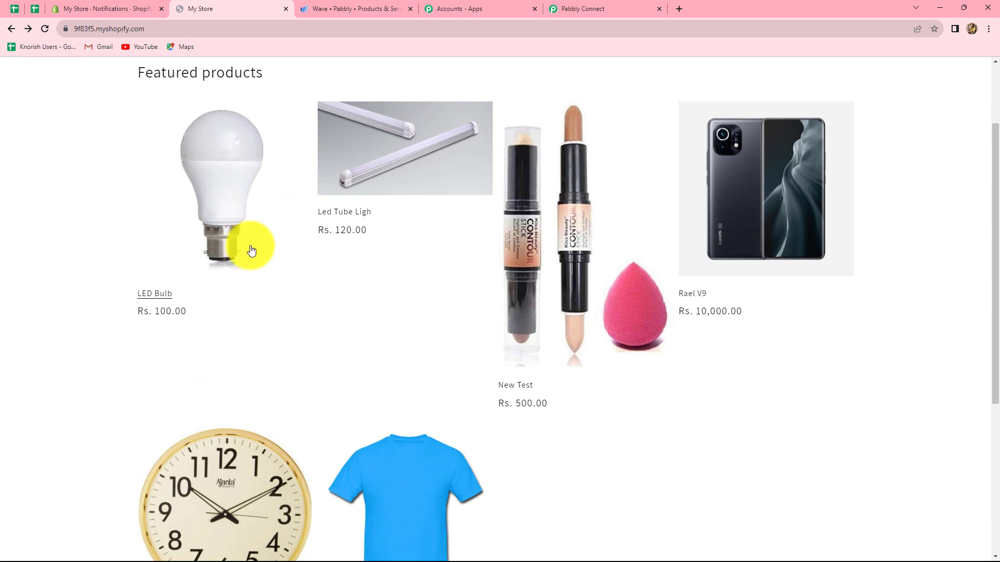
left_click(335, 6)
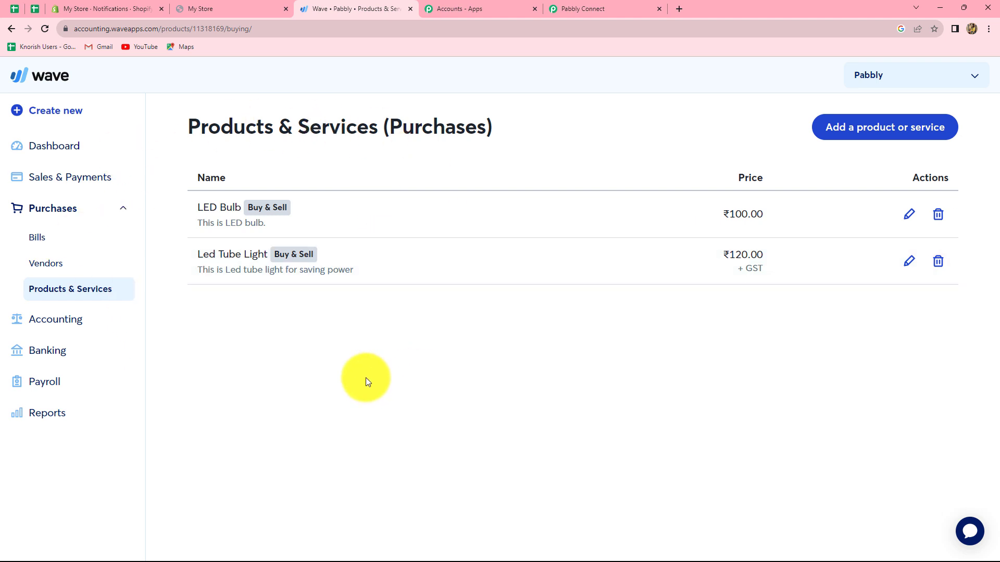
left_click(223, 6)
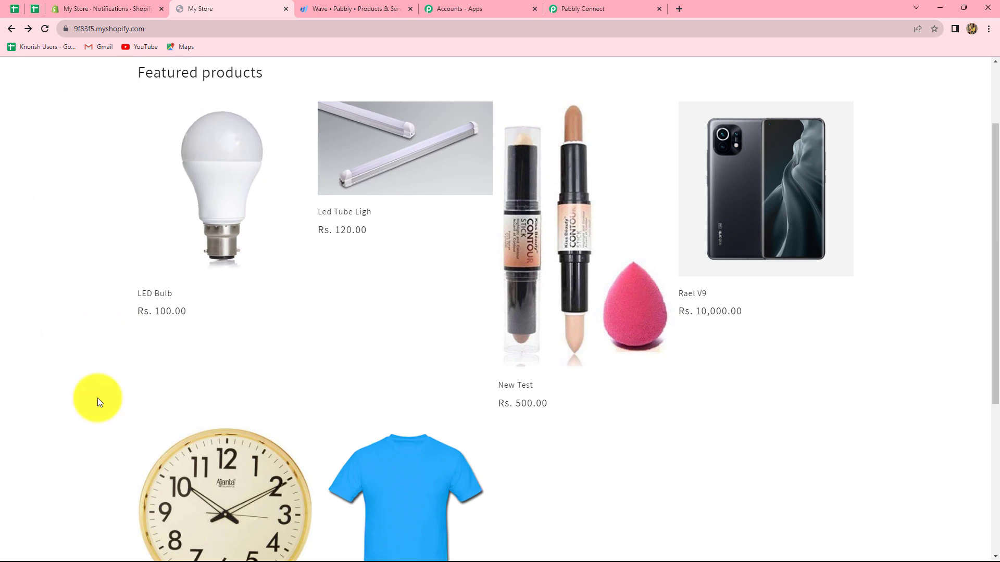
Start a direct checkout for the LED Bulb from the storefront and enter the customer's contact email
left_click(220, 218)
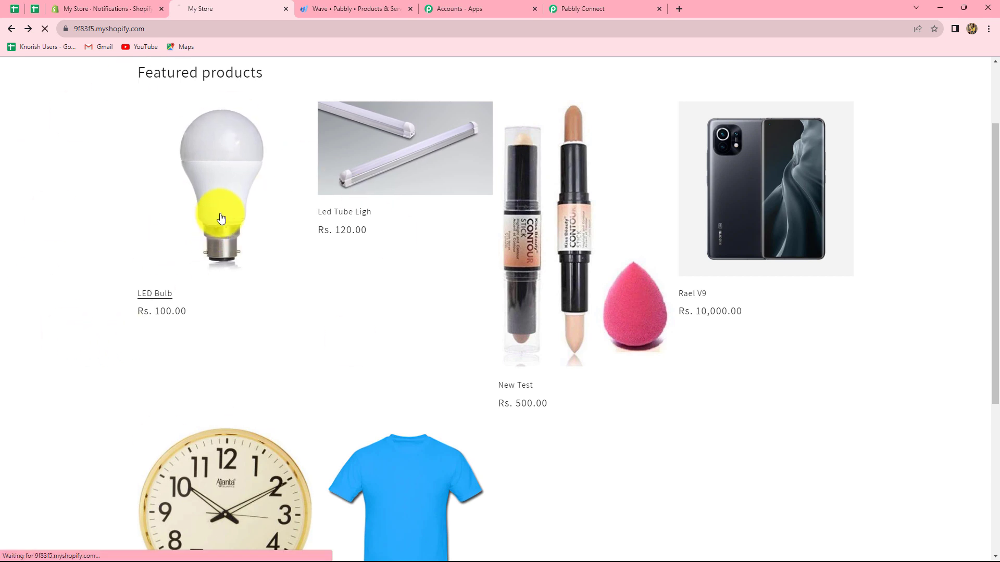
left_click(734, 368)
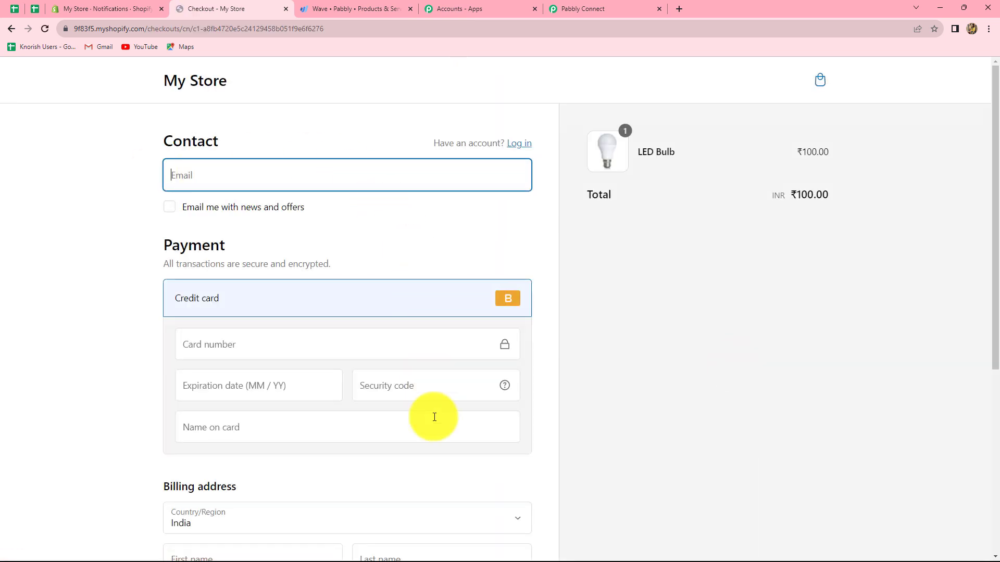
scroll(424, 472, "down", 5)
scroll(423, 471, "up", 4)
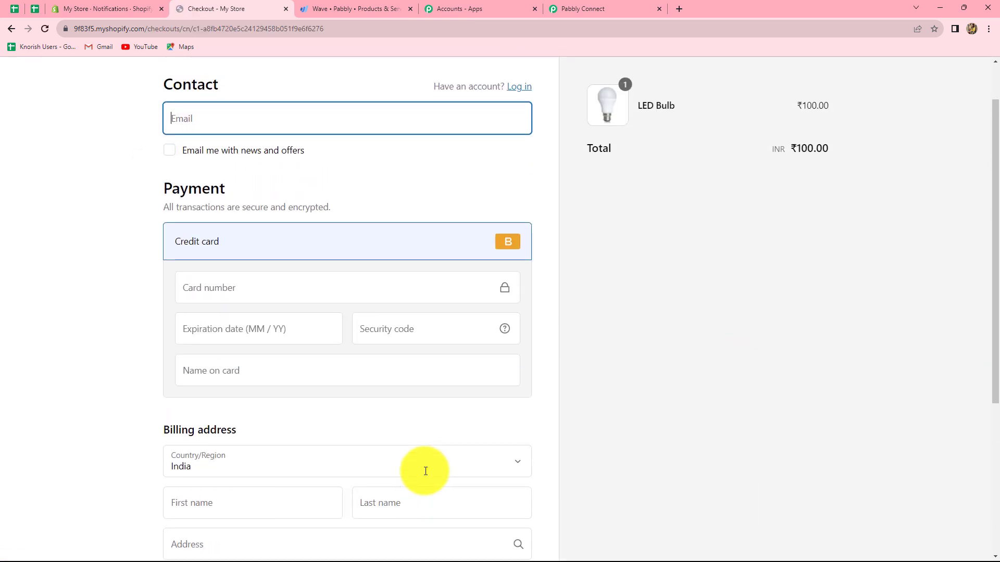
left_click(192, 122)
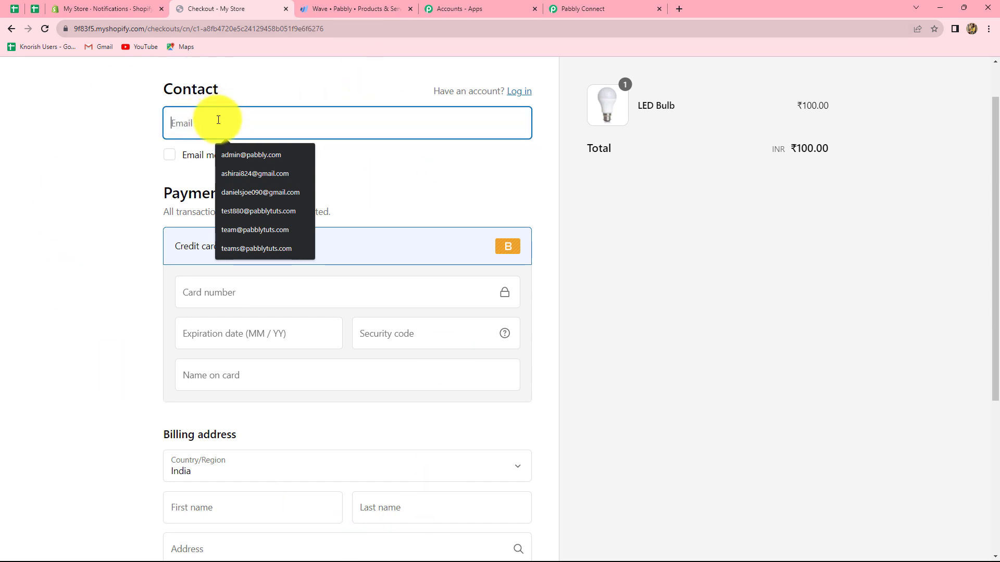
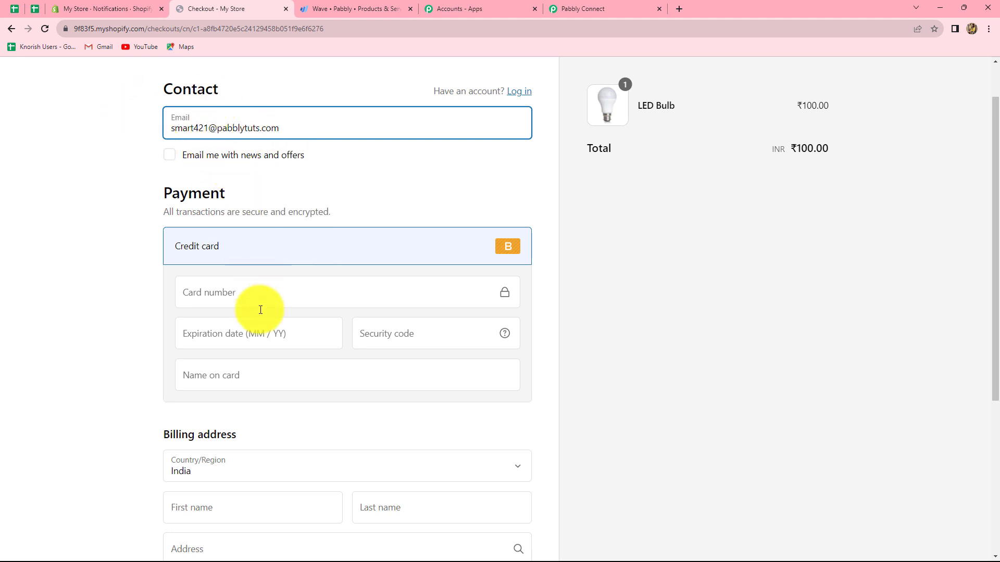
Fill in the credit card payment with the card number, expiration date, security code and the name on the card
scroll(200, 143, "down", 1)
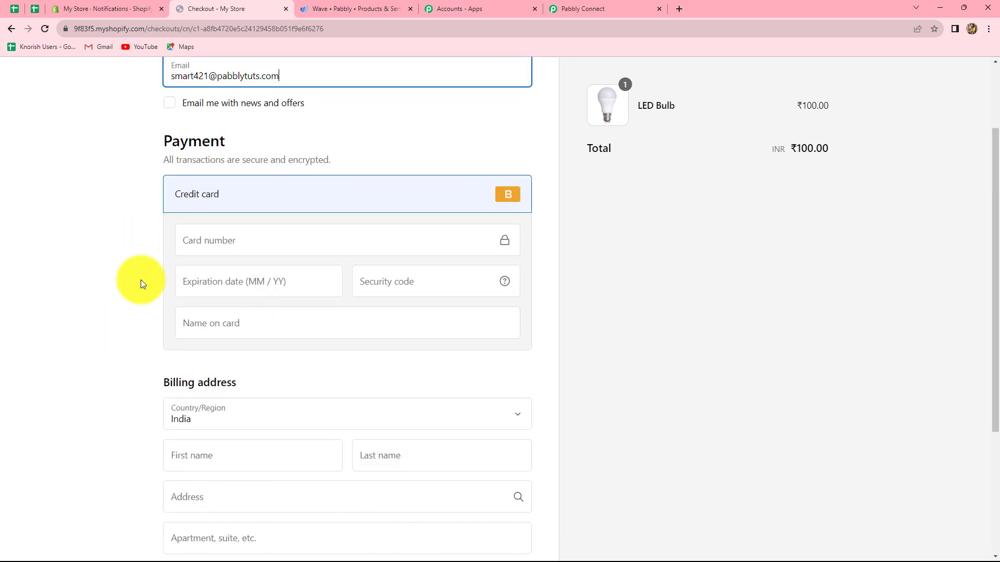
left_click(223, 242)
type("1")
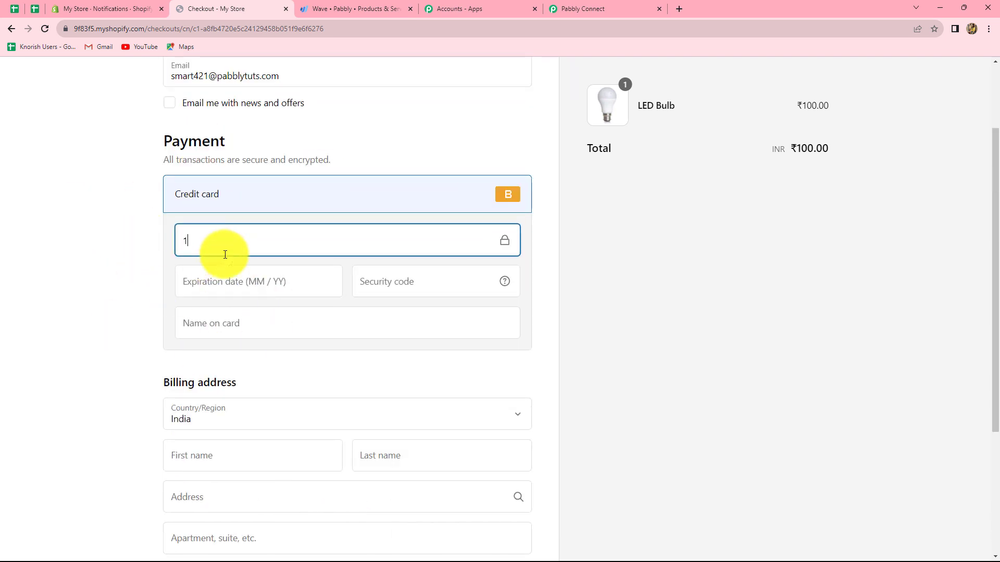
left_click(215, 283)
type("12 / 34")
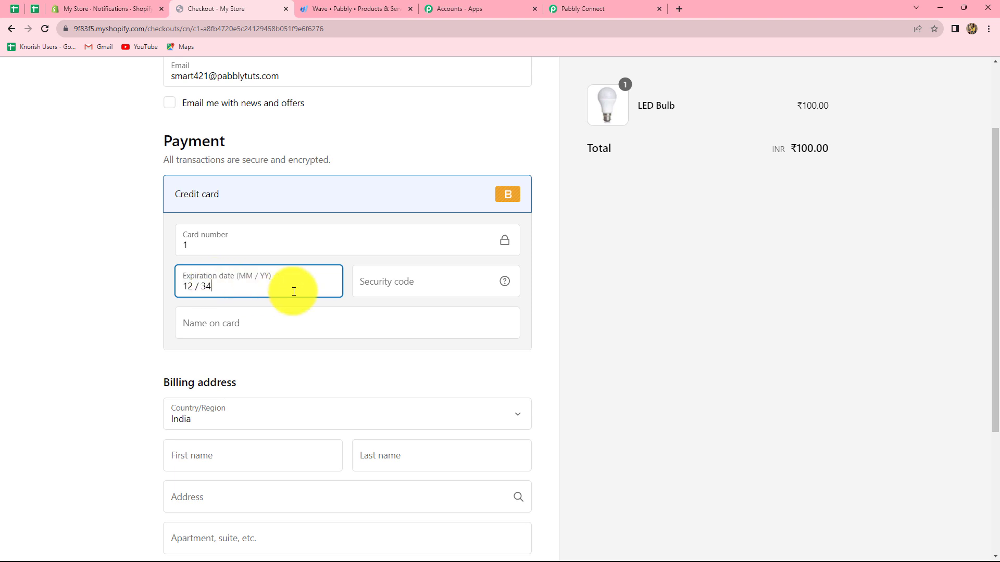
left_click(375, 283)
left_click(278, 331)
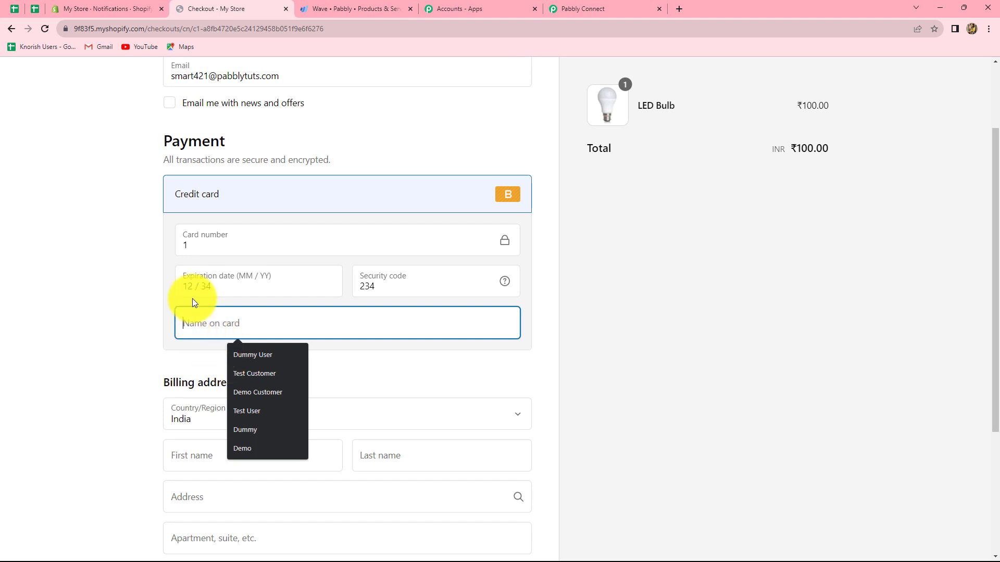
type("Smar")
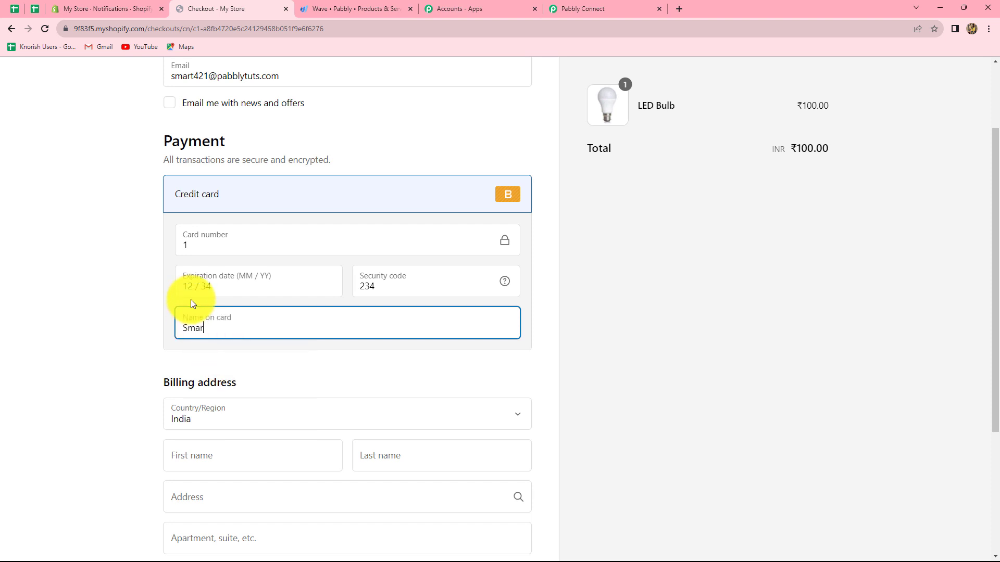
type("t Customer")
Enter the customer's first name, last name and street address in the billing address
scroll(191, 304, "down", 3)
left_click(209, 313)
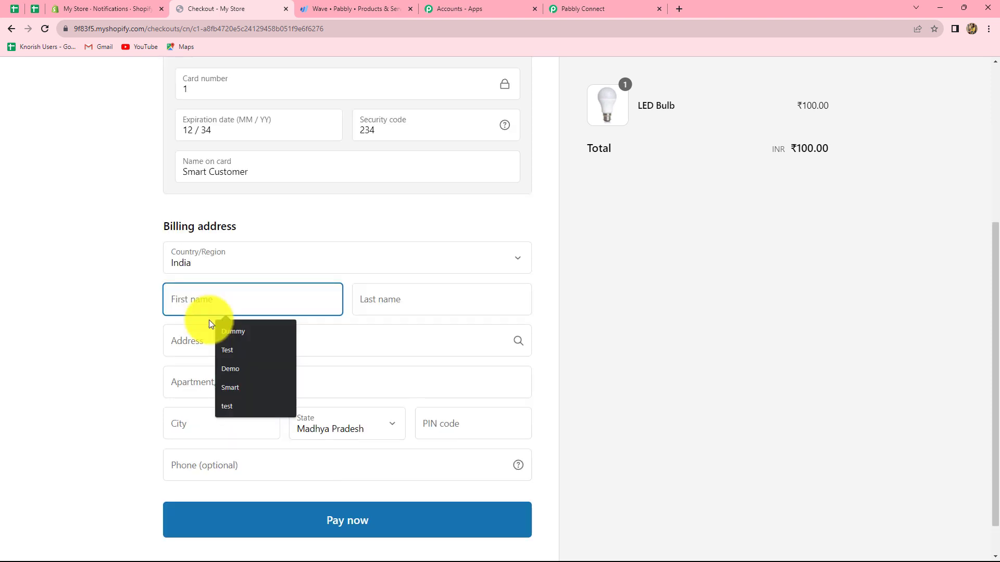
type("Smart")
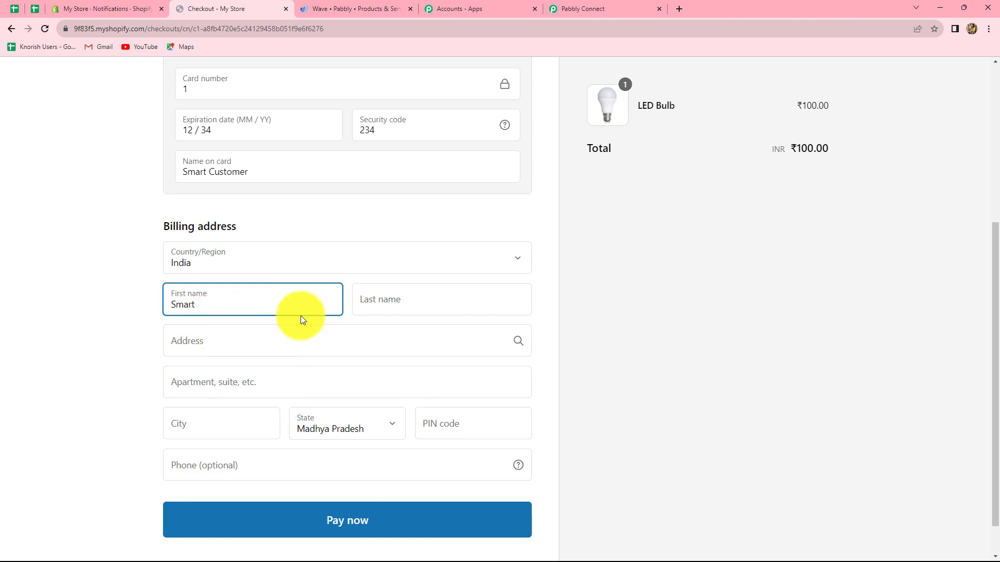
left_click(400, 301)
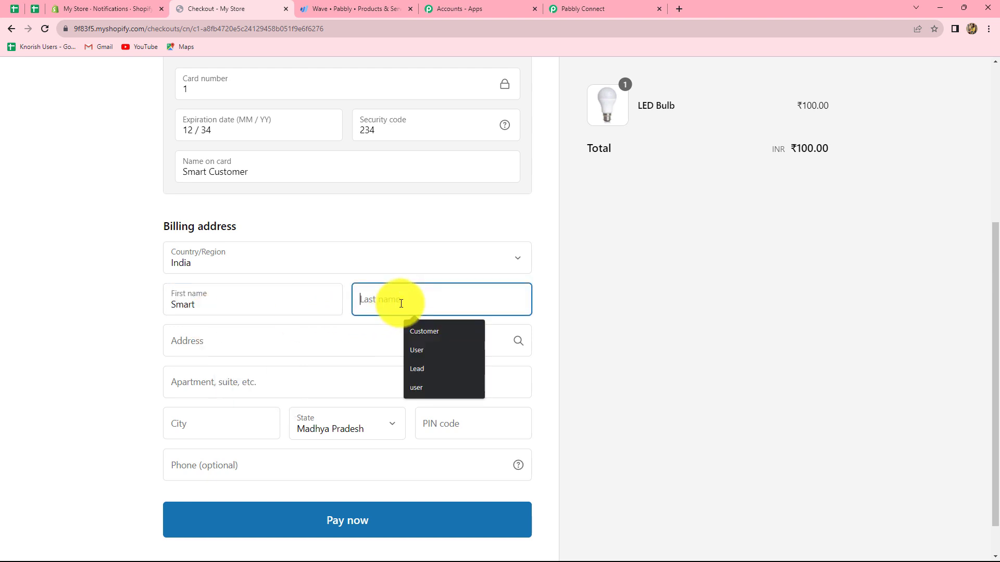
type("Customer")
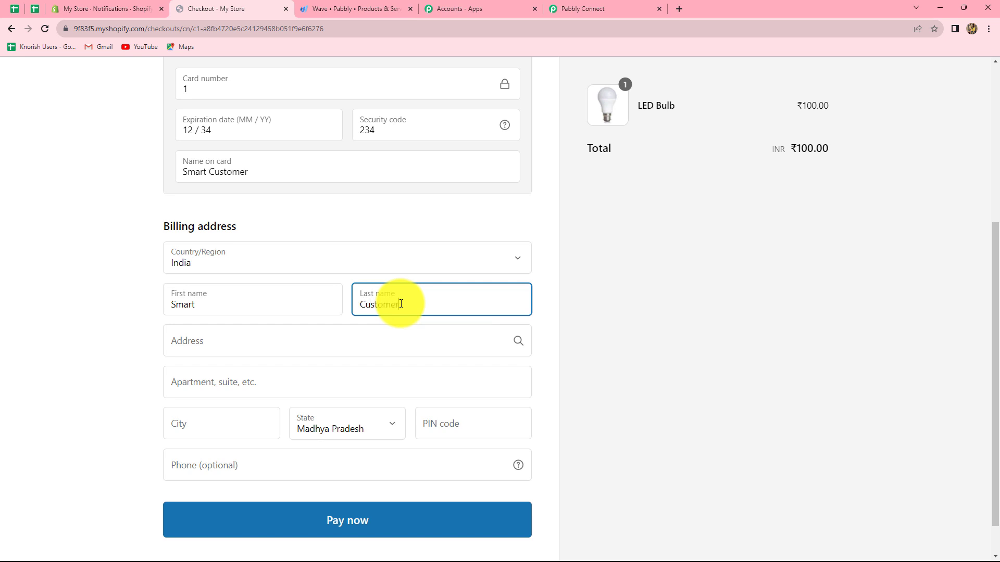
left_click(360, 331)
type("Random Street")
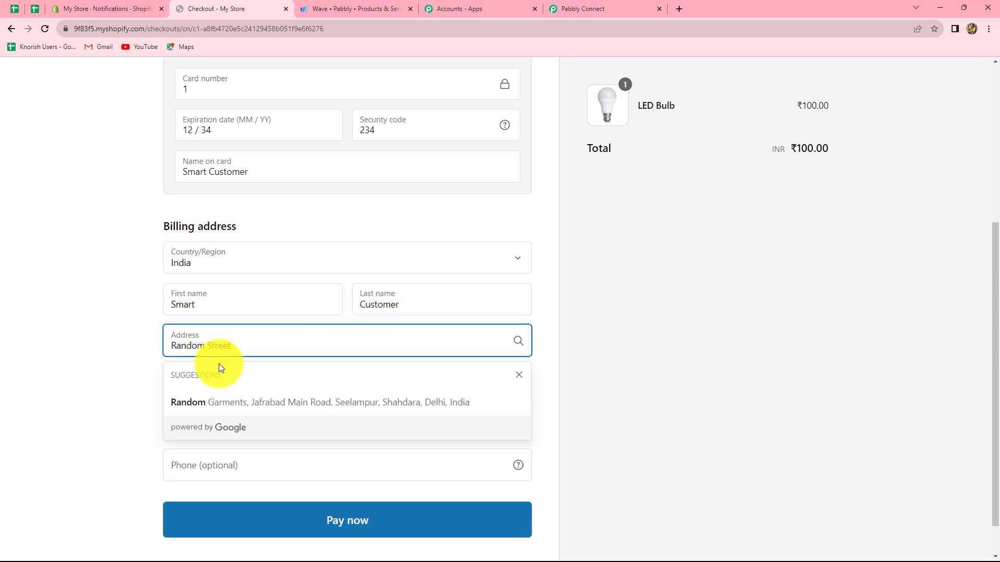
left_click(115, 377)
scroll(115, 377, "down", 1)
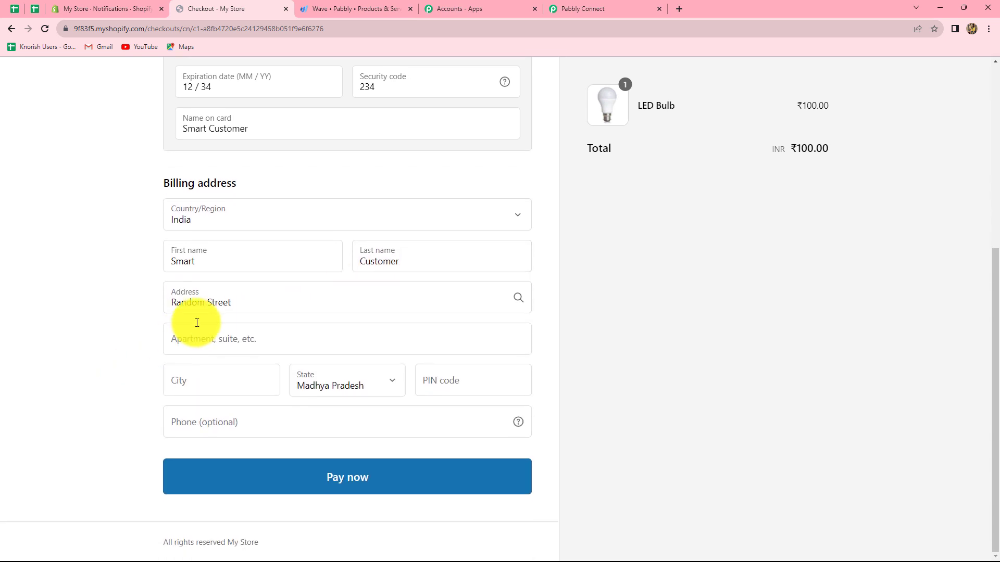
Complete the billing address with the apartment, city and postal code, using the saved suggestions
left_click(199, 330)
left_click(229, 388)
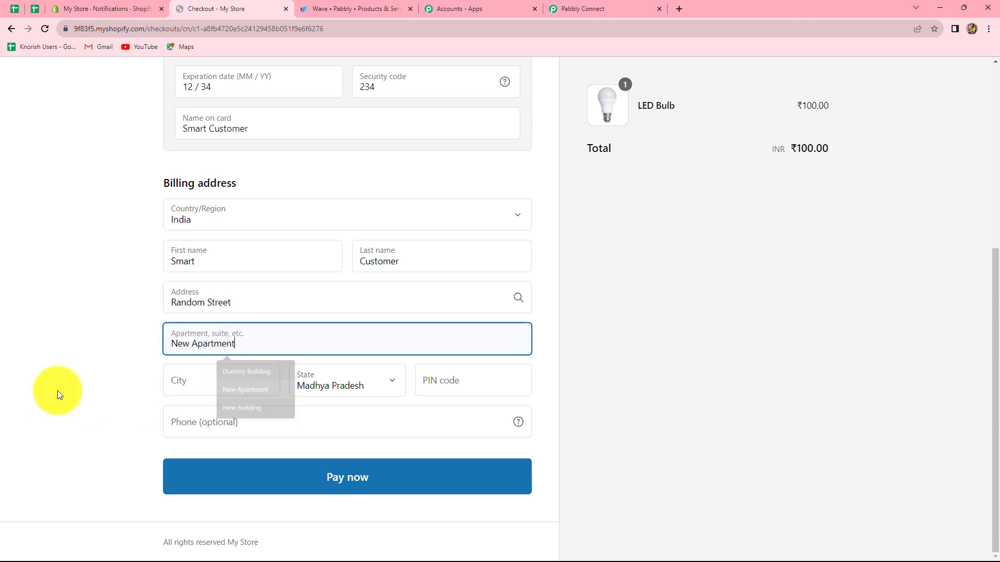
left_click(185, 386)
left_click(236, 411)
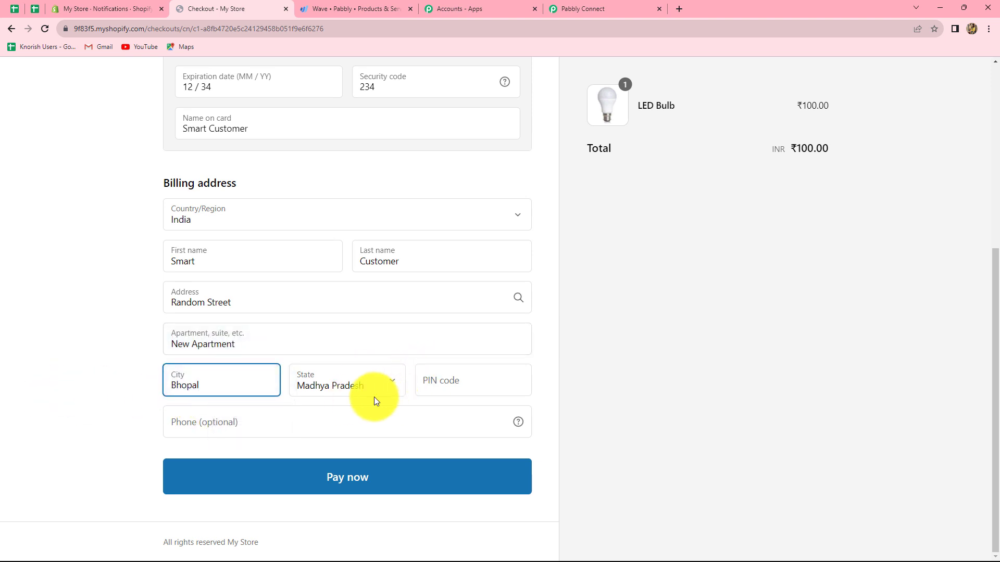
left_click(452, 383)
left_click(474, 406)
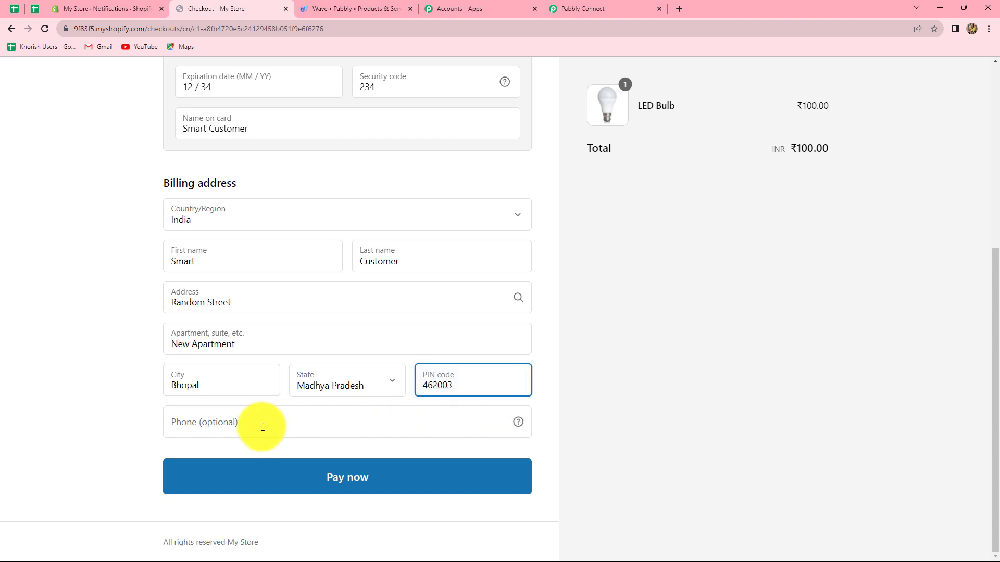
Add the customer's phone number from the saved suggestions and submit the payment to place the test order
left_click(262, 427)
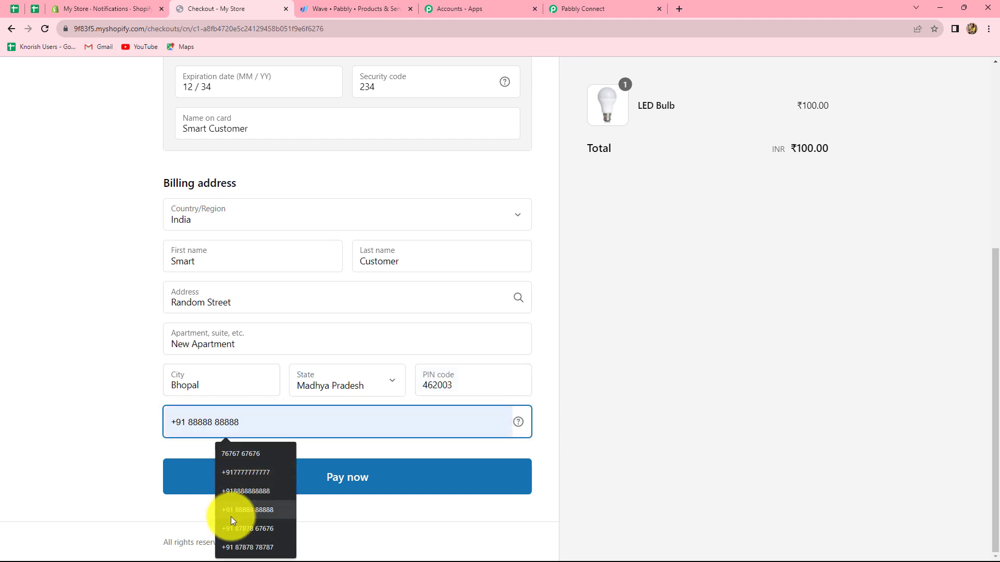
left_click(242, 529)
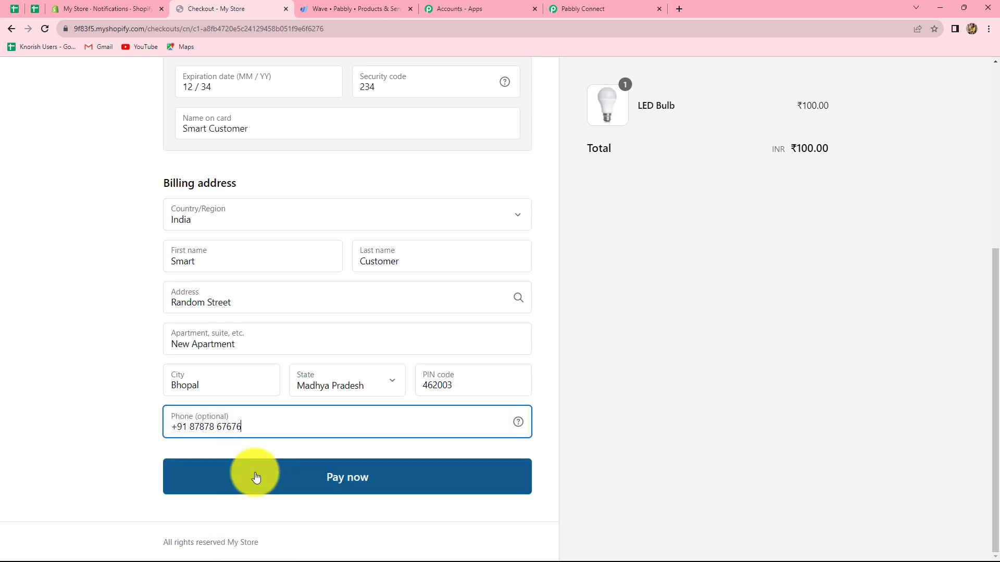
left_click(257, 477)
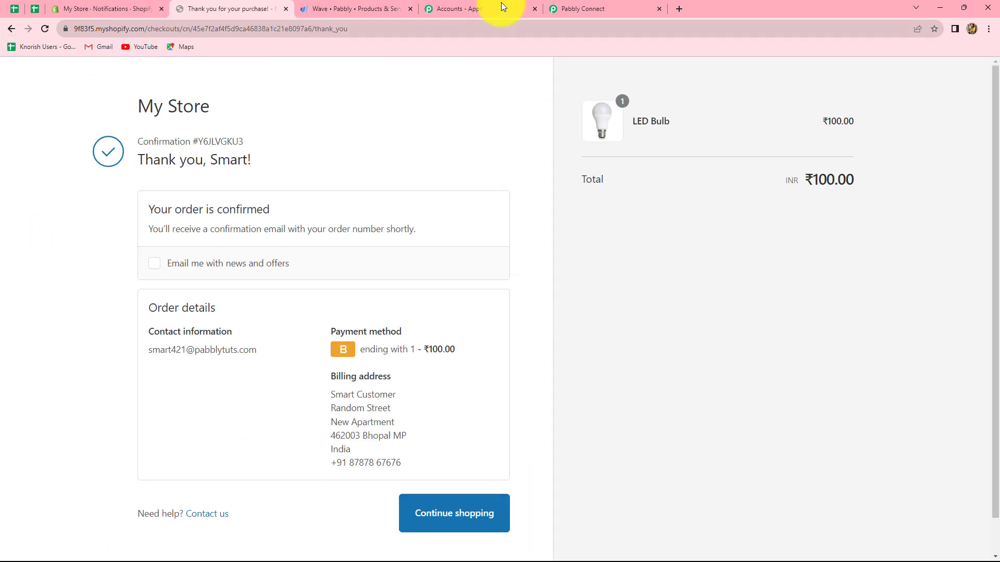
Switch to Pabbly Connect and examine the order data in the trigger's received webhook response, including the line item and order fields
left_click(572, 8)
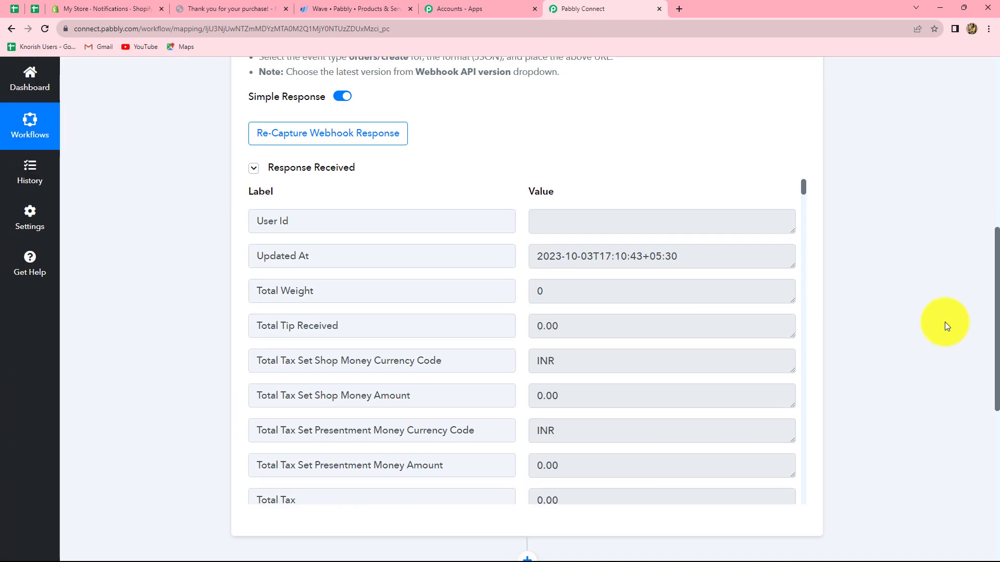
scroll(632, 420, "down", 3)
scroll(455, 276, "down", 10)
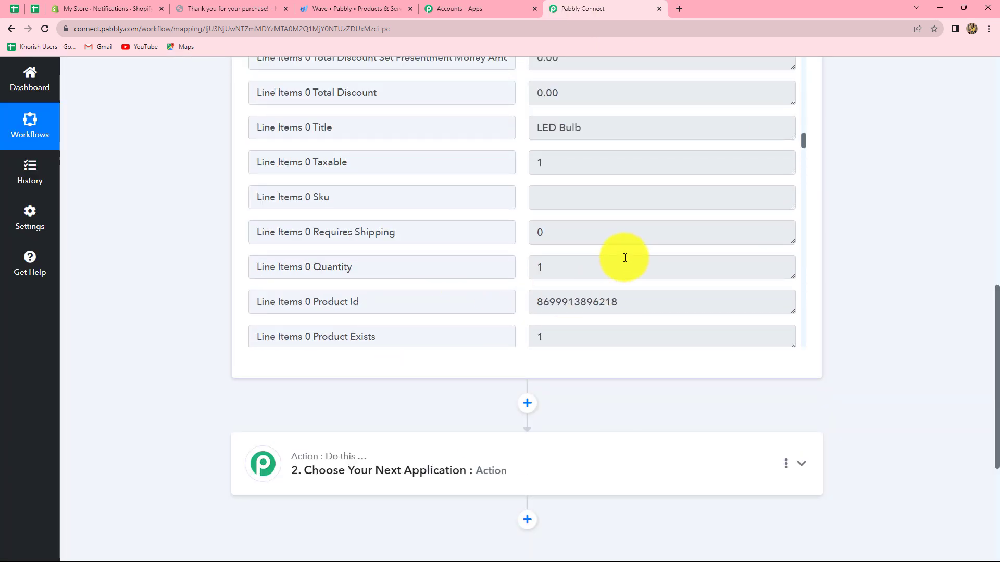
scroll(625, 258, "up", 10)
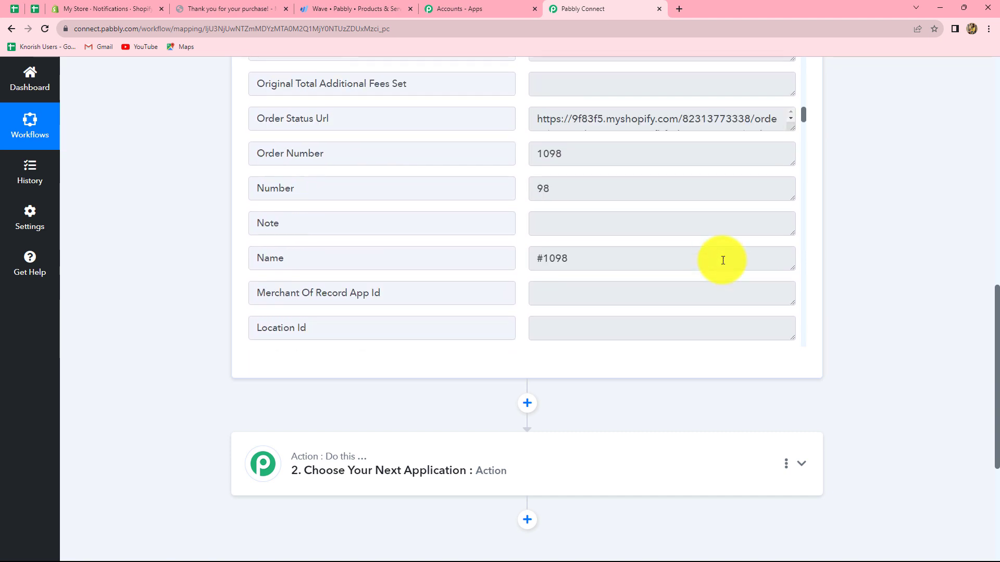
scroll(722, 260, "up", 10)
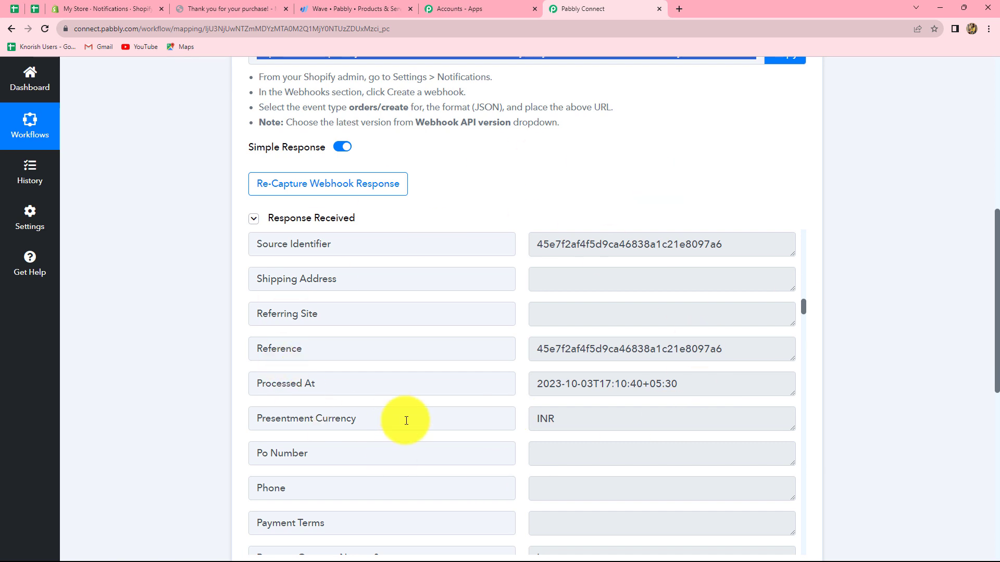
scroll(892, 324, "down", 3)
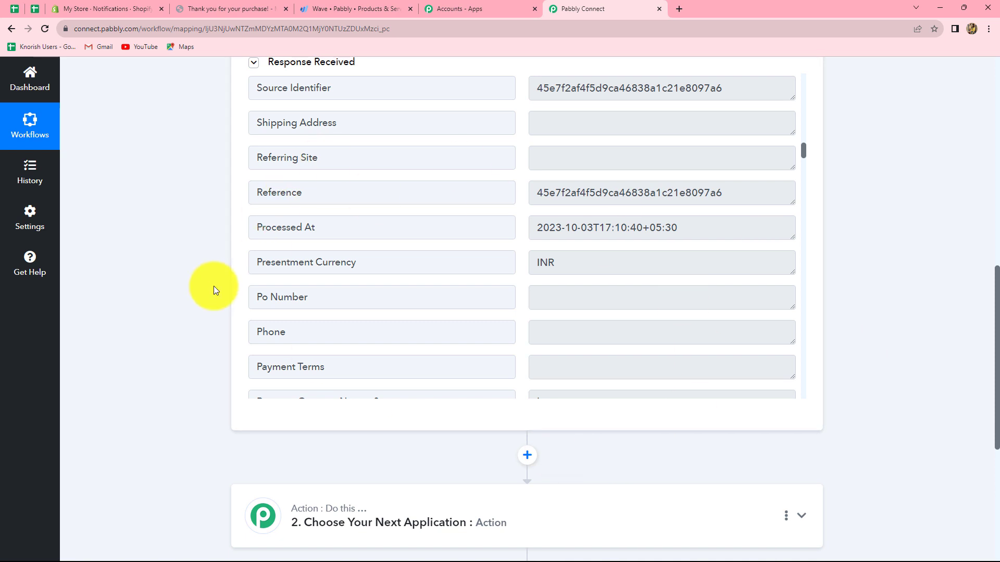
scroll(268, 386, "down", 5)
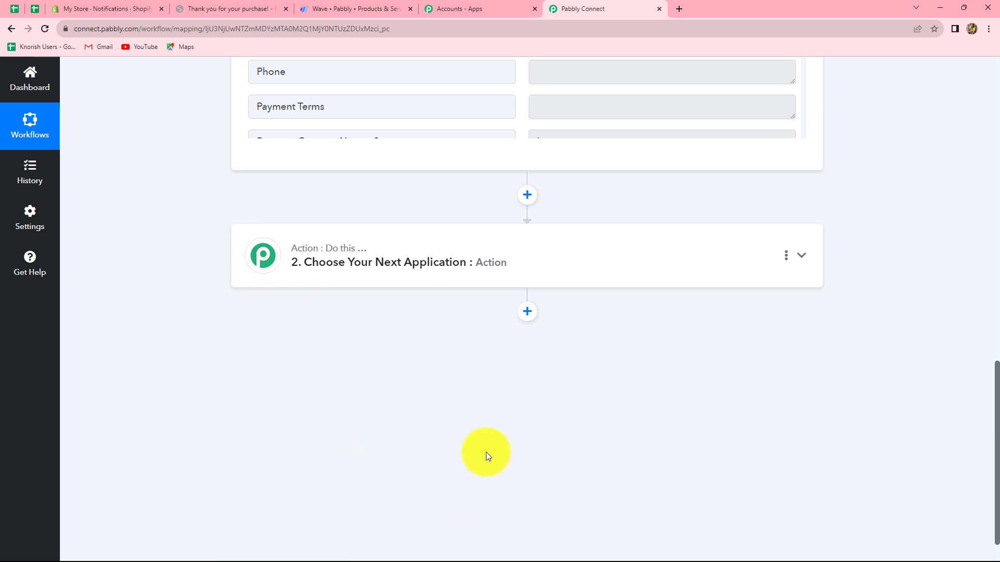
scroll(486, 452, "up", 7)
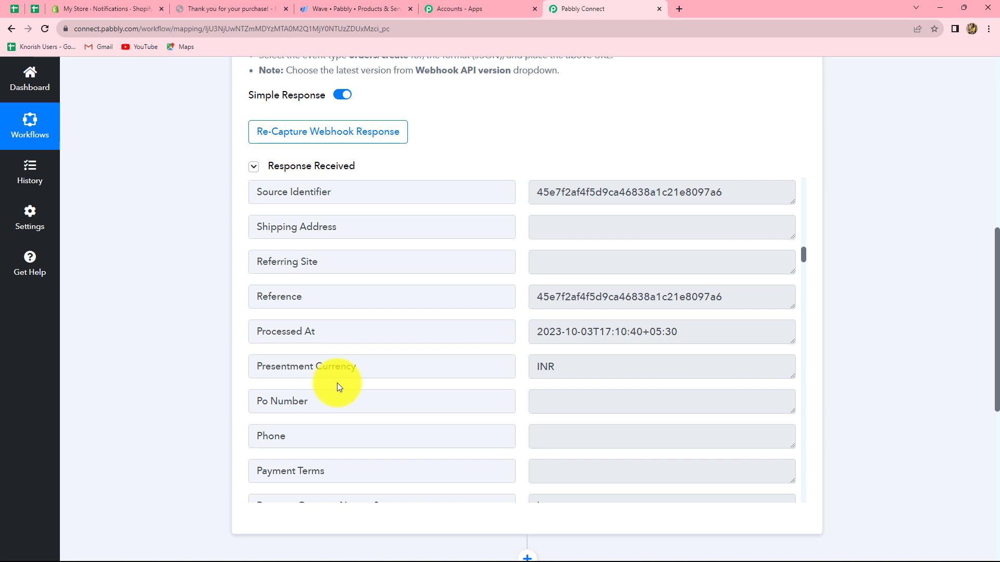
Choose Wave as the second step's app with the action event Get Customer by Email
scroll(337, 382, "down", 7)
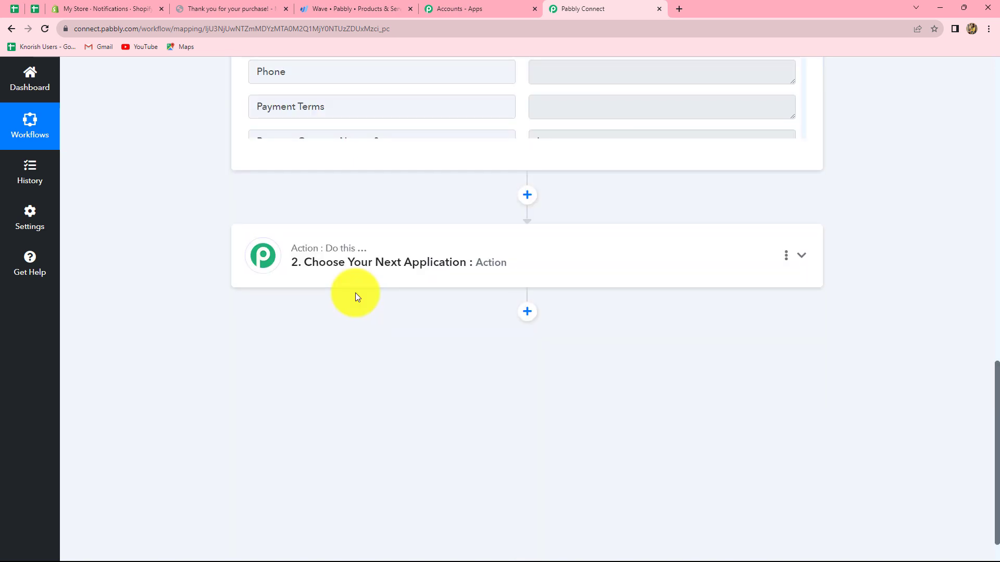
scroll(355, 292, "up", 3)
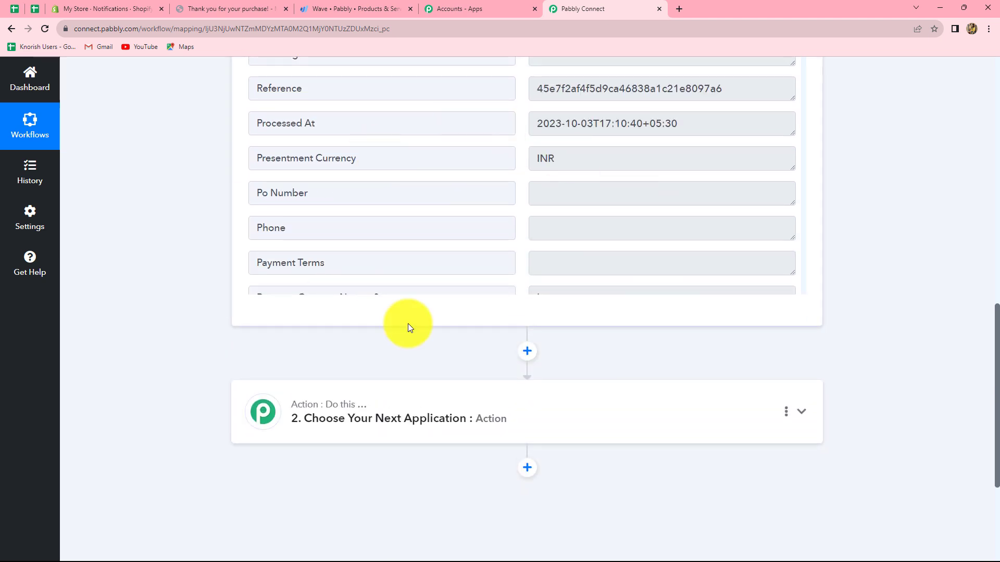
scroll(414, 414, "down", 2)
left_click(364, 312)
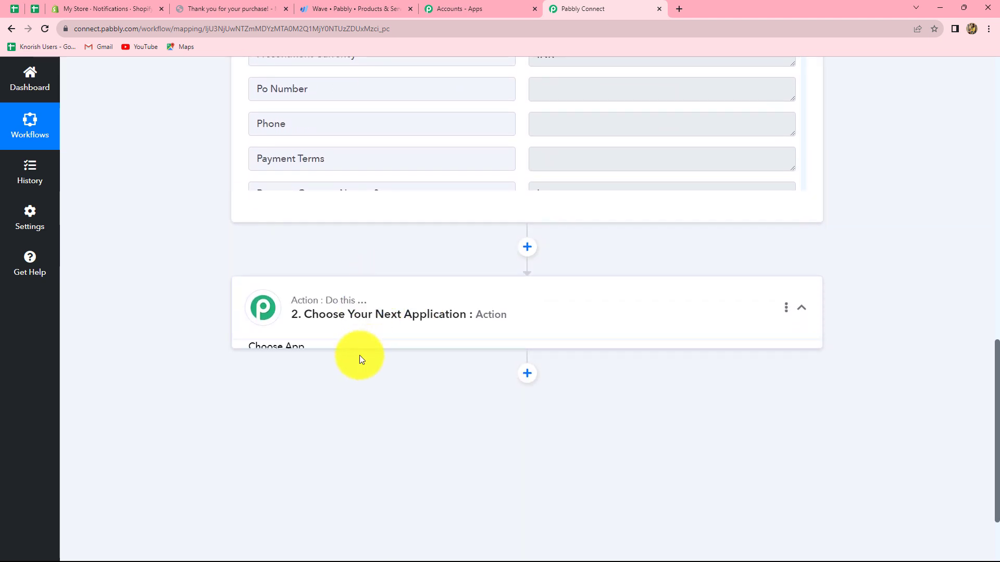
left_click(325, 383)
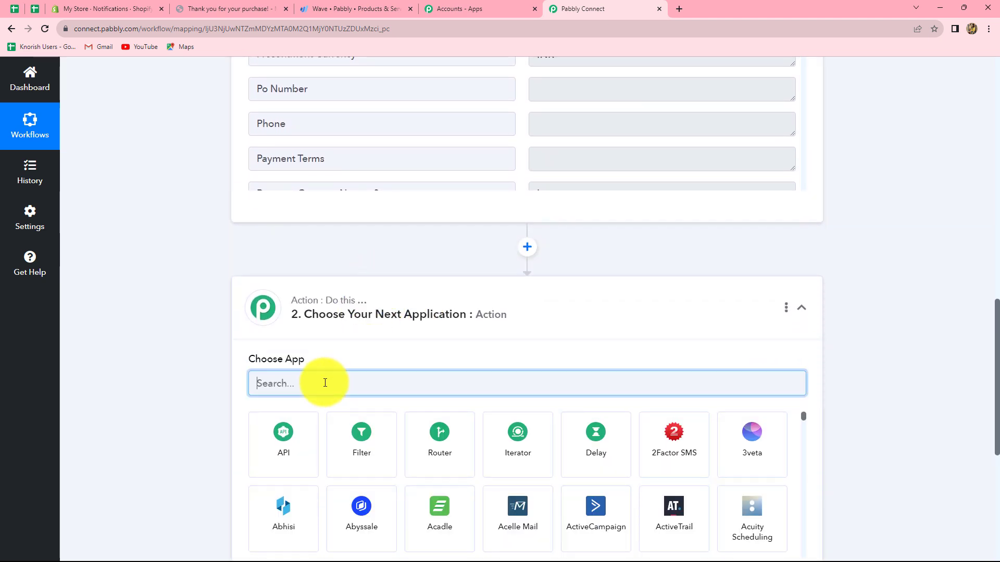
type("Wave")
left_click(362, 442)
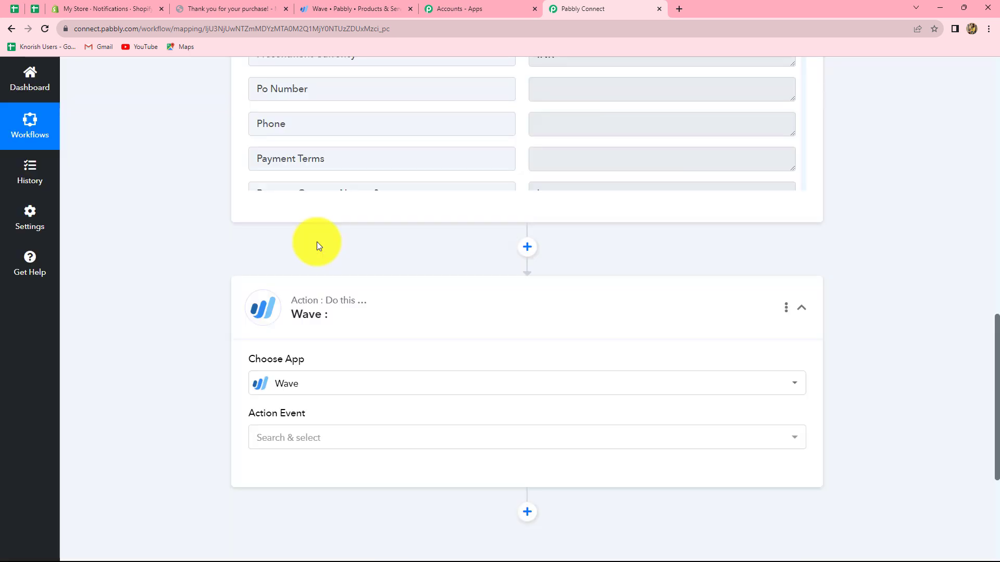
left_click(319, 442)
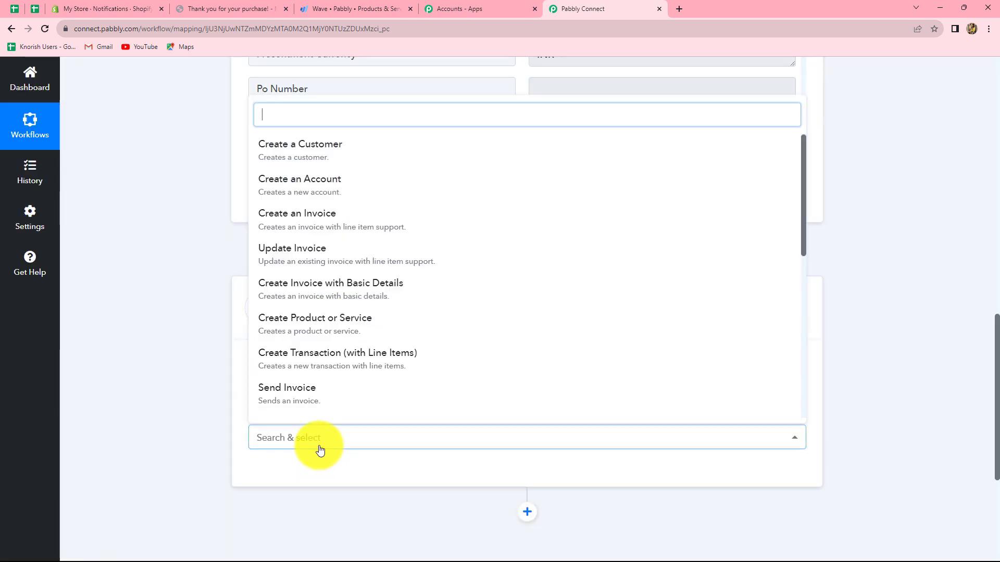
scroll(282, 312, "down", 5)
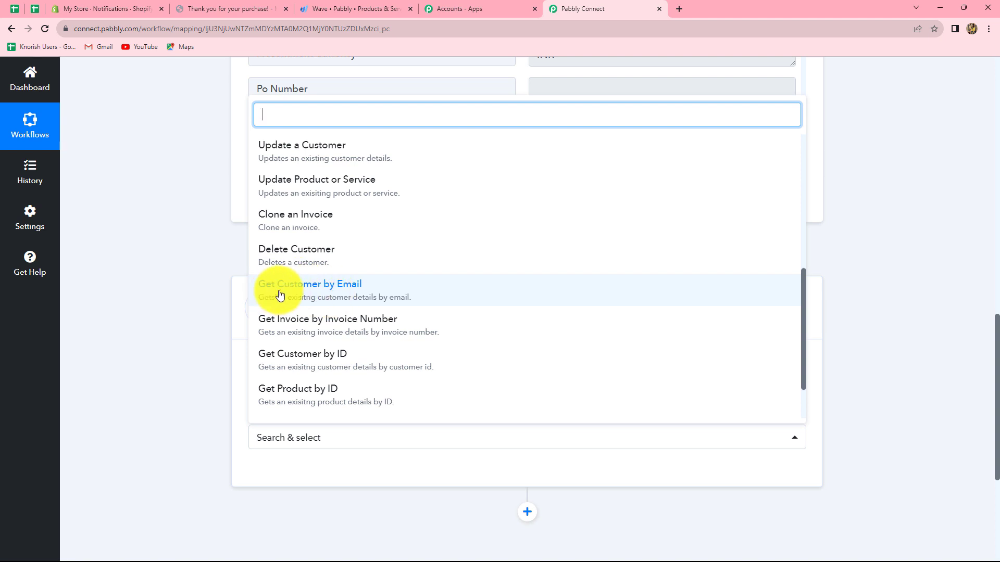
left_click(353, 295)
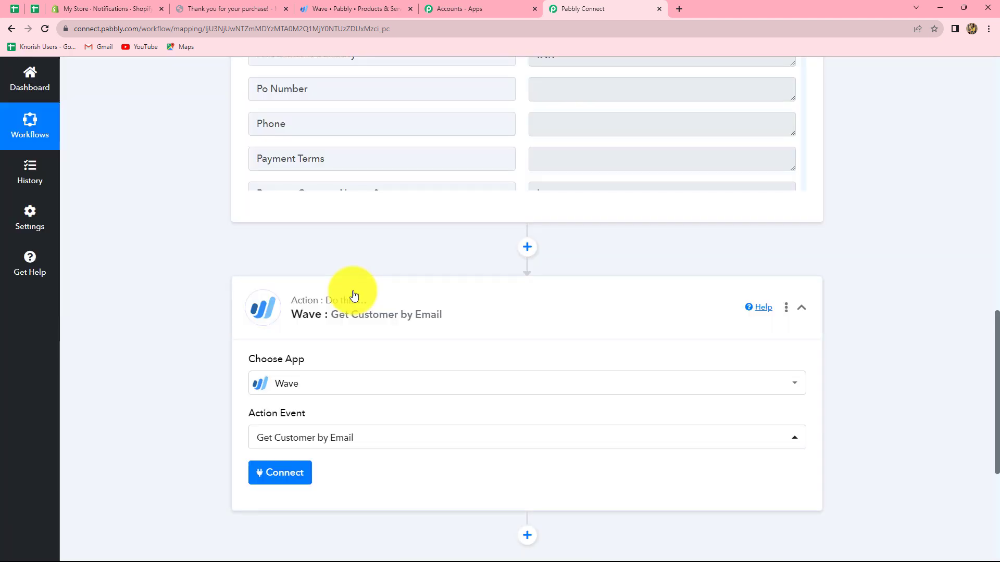
Add a new Wave connection named Wave #7 and allow Pabbly Connect access to the Pabbly business
left_click(273, 472)
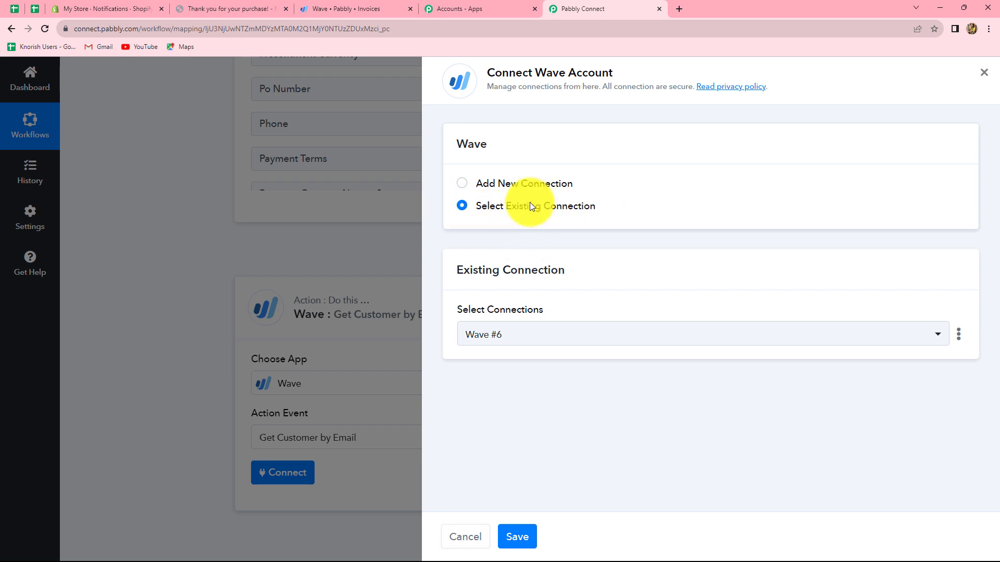
left_click(461, 183)
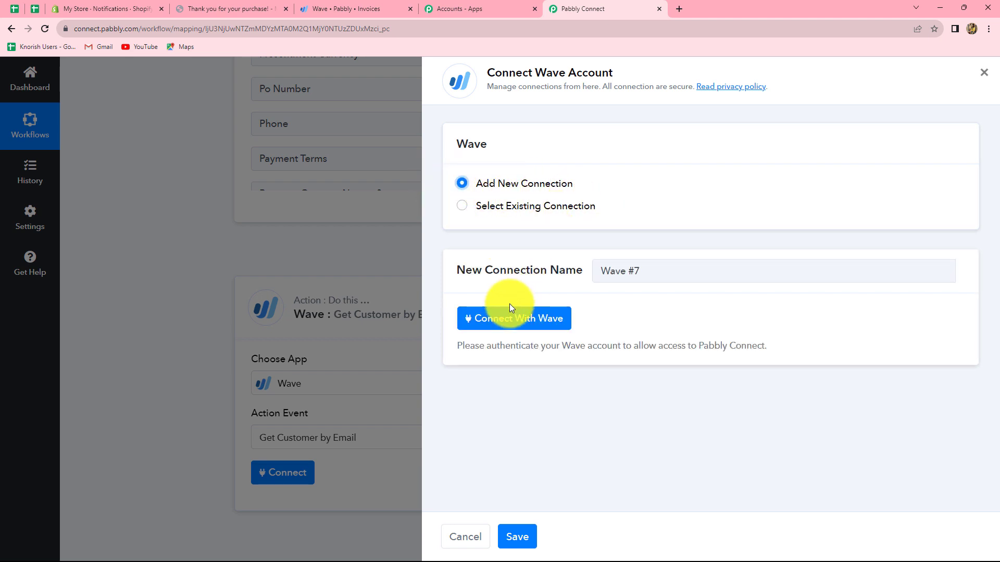
left_click(521, 322)
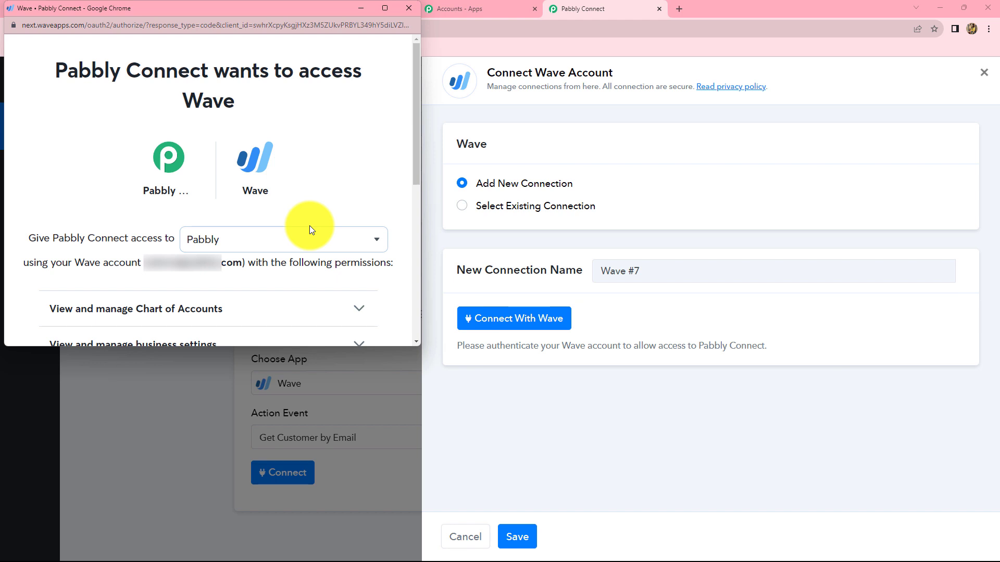
scroll(309, 226, "down", 6)
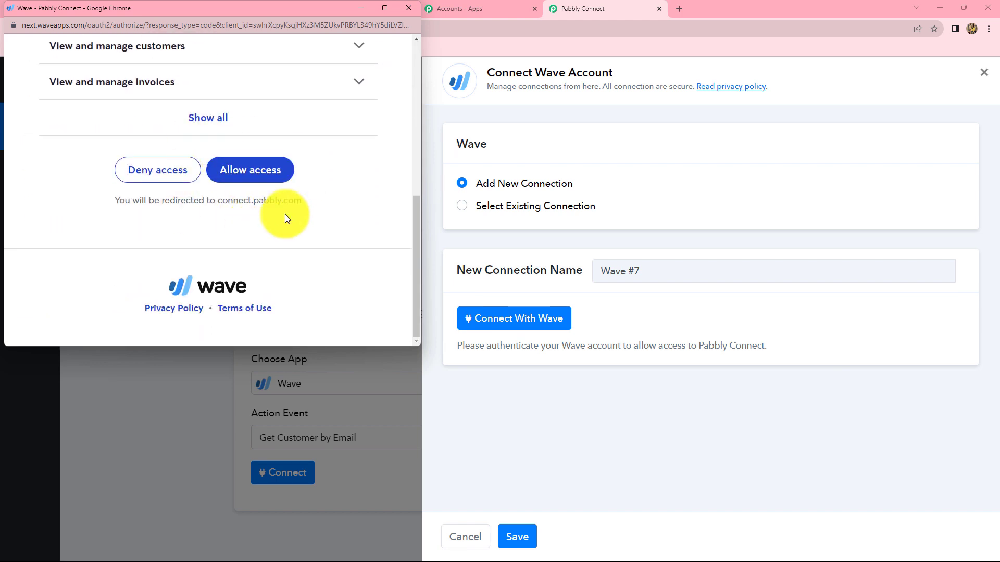
left_click(267, 177)
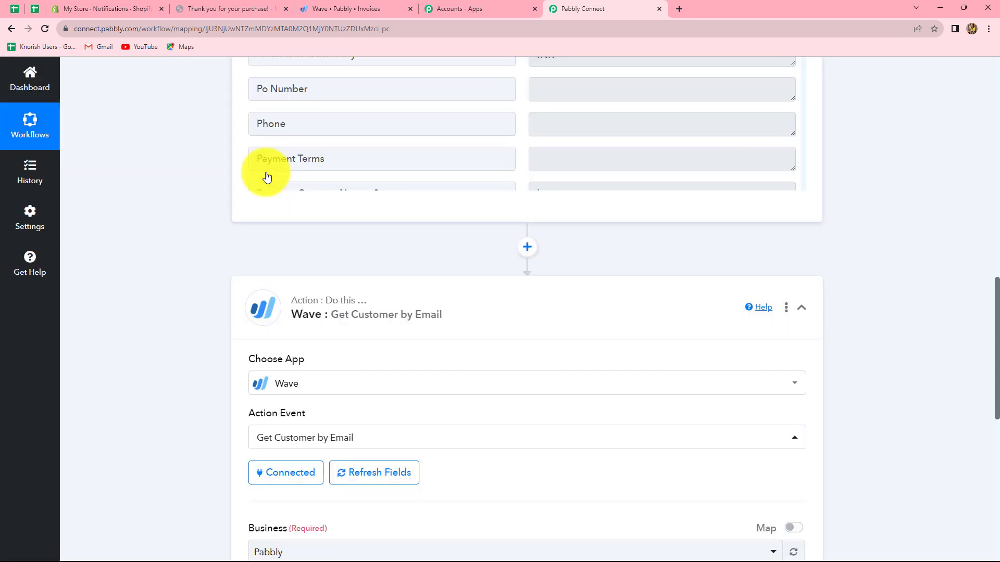
Select Pabbly as the business for the Wave customer lookup
scroll(534, 381, "down", 6)
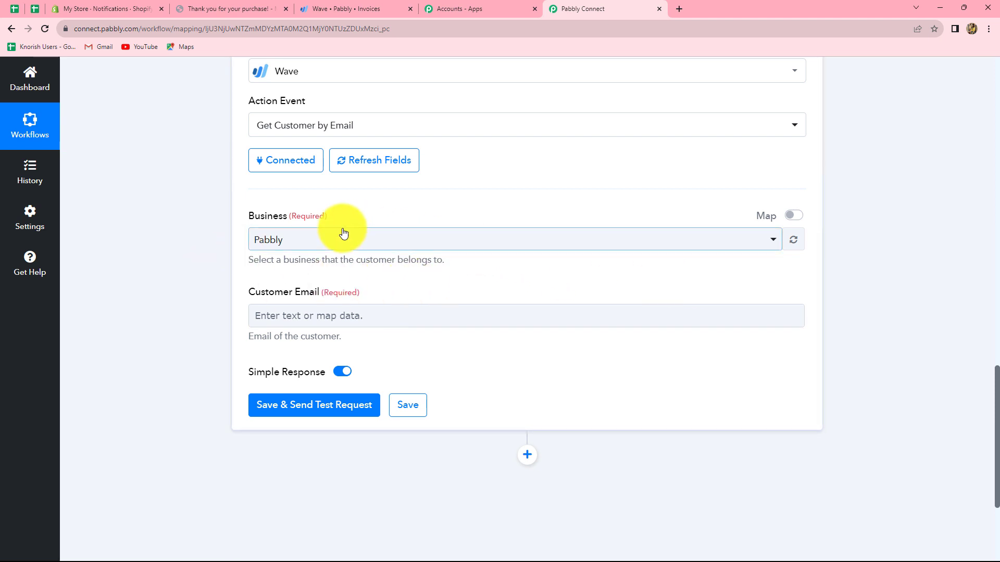
left_click(357, 238)
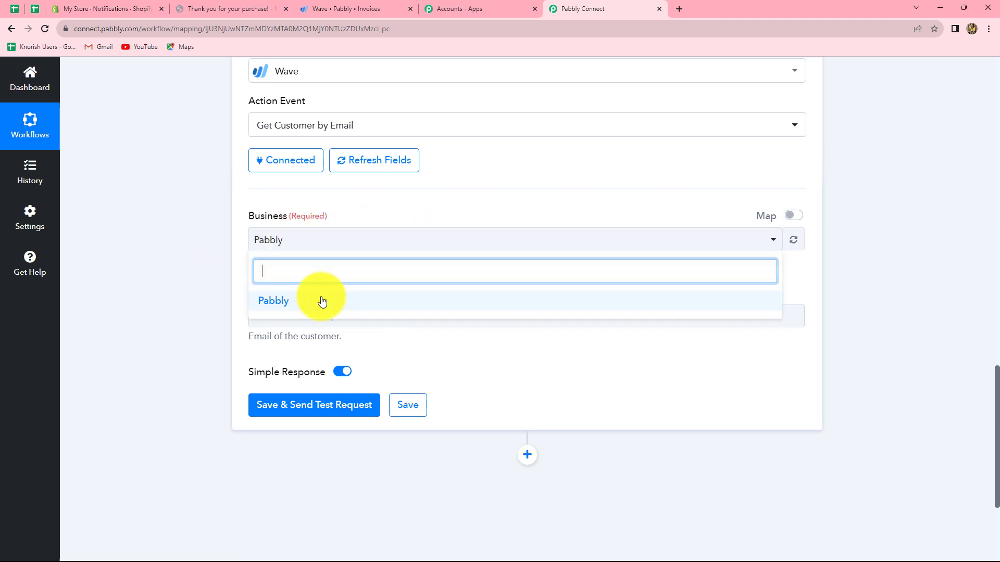
left_click(276, 301)
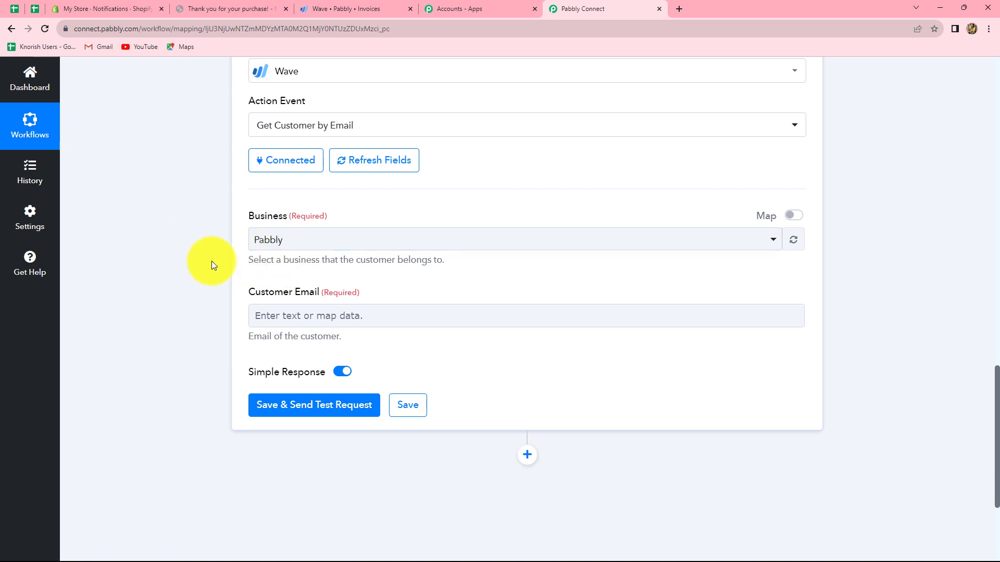
Map the Customer Email field to the Email value from the Shopify New Order step
scroll(513, 303, "down", 3)
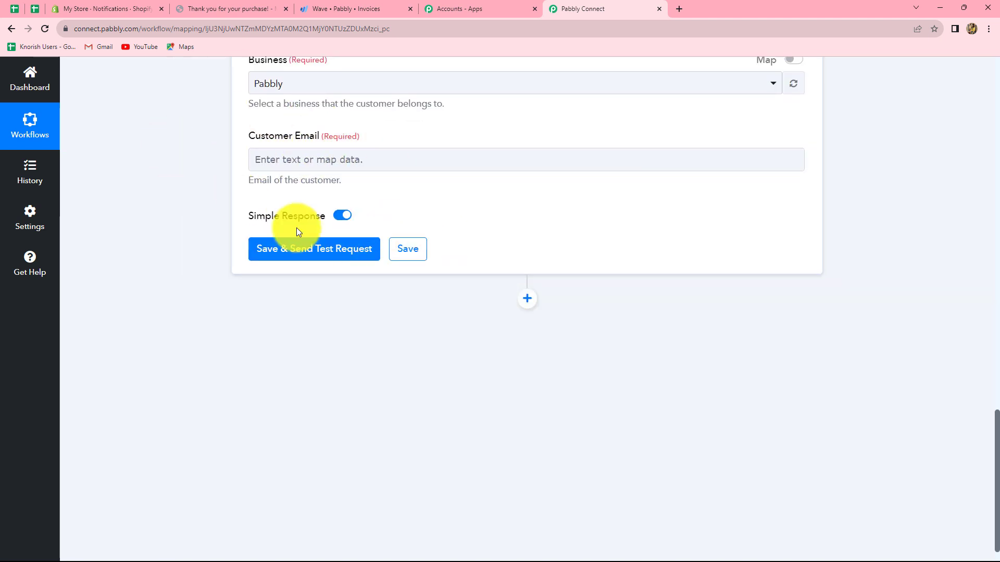
left_click(372, 163)
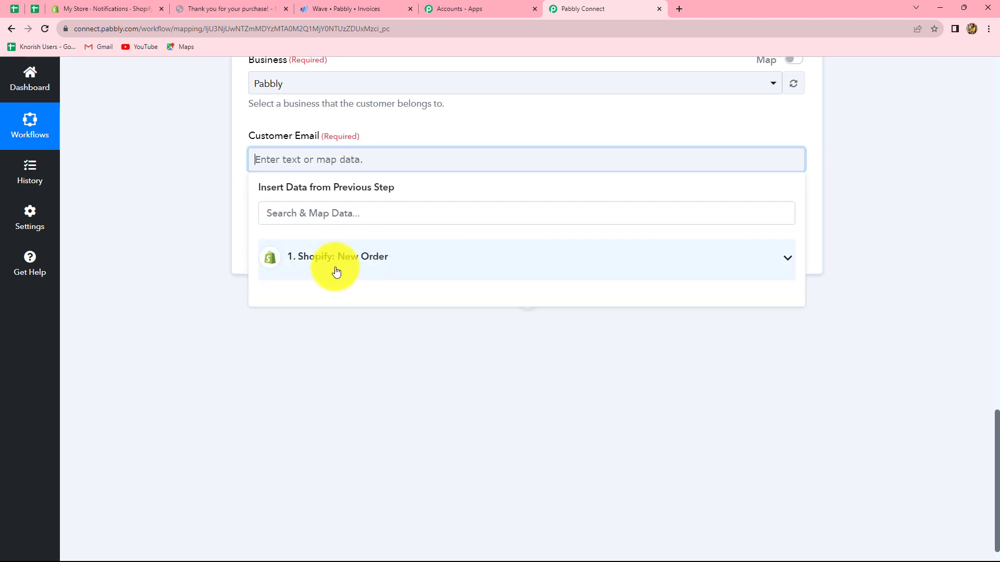
left_click(375, 265)
scroll(401, 357, "down", 15)
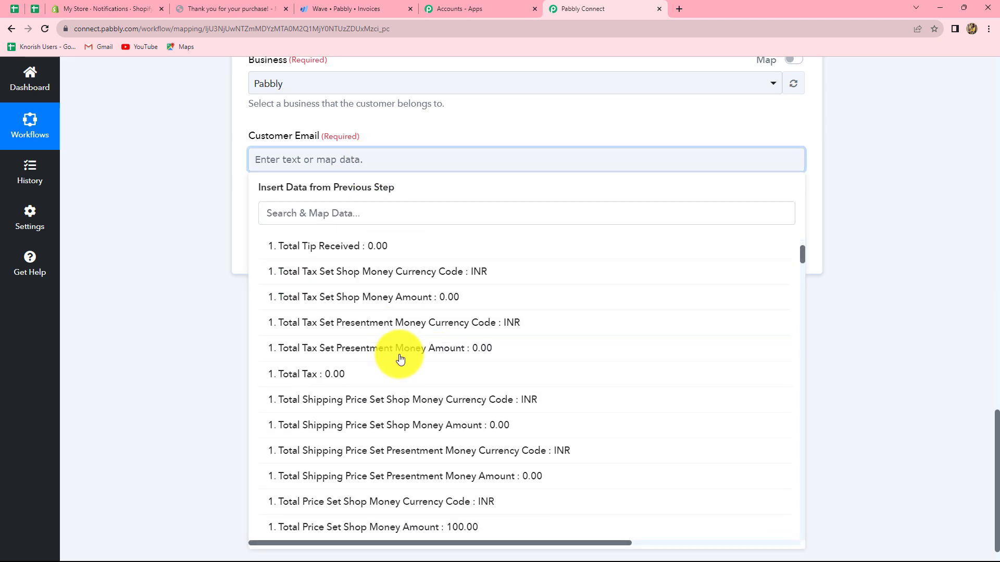
left_click(314, 214)
type("ema")
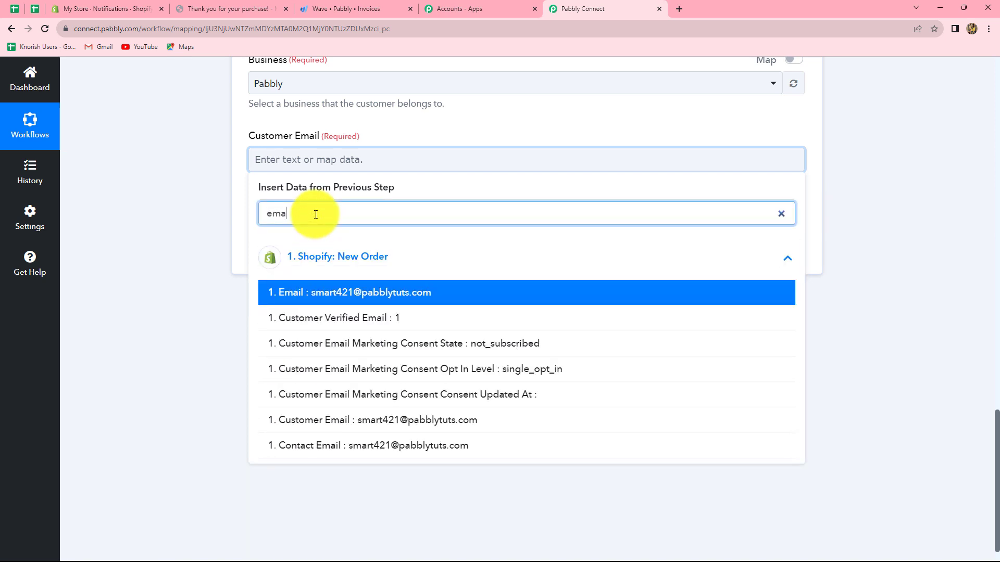
left_click(372, 294)
left_click(842, 251)
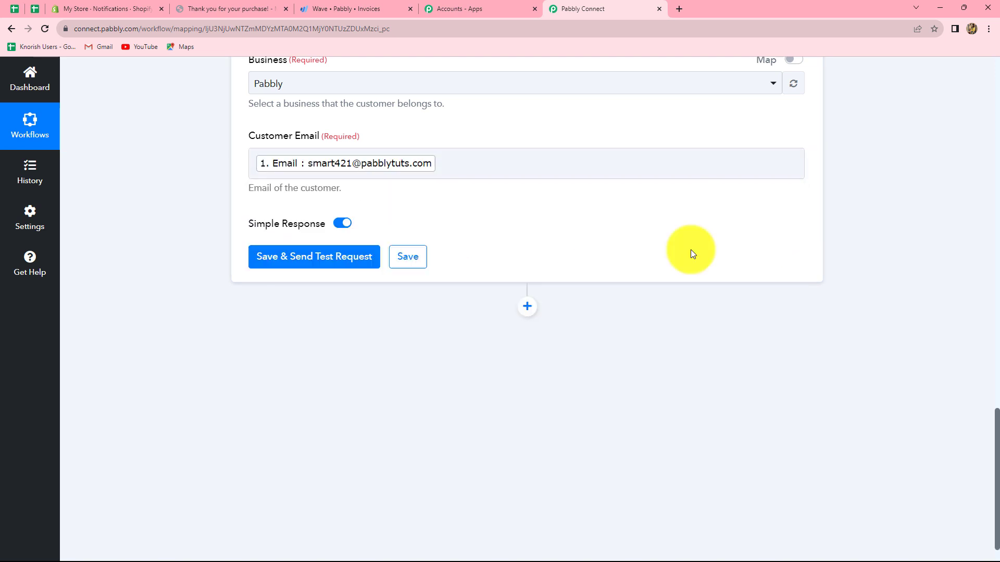
Save the Wave customer lookup, send a test request and check the customer details in its response
left_click(323, 262)
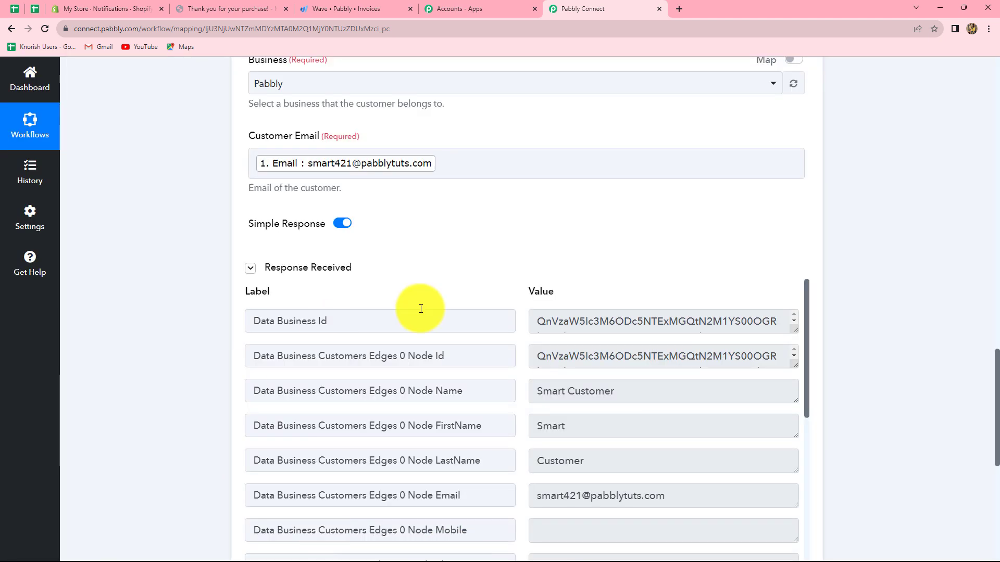
scroll(623, 361, "down", 2)
scroll(621, 358, "up", 1)
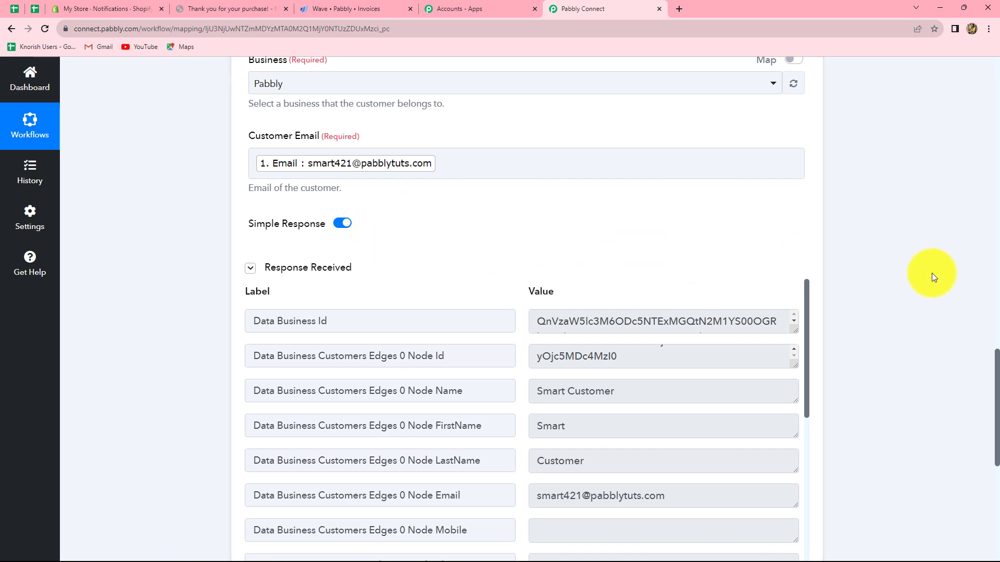
Add an action step after the Wave customer lookup and choose the Filter app for it
scroll(932, 273, "down", 8)
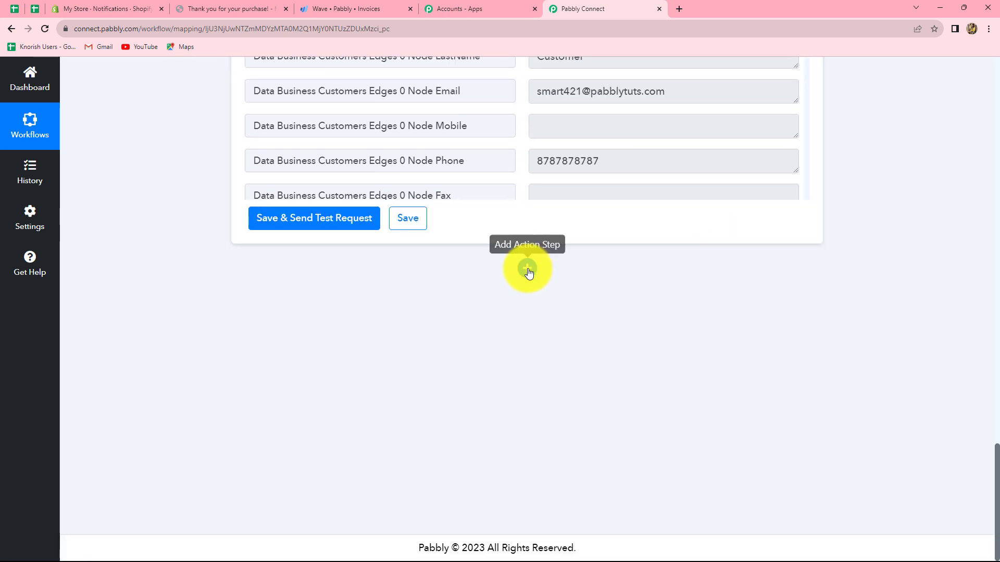
left_click(527, 269)
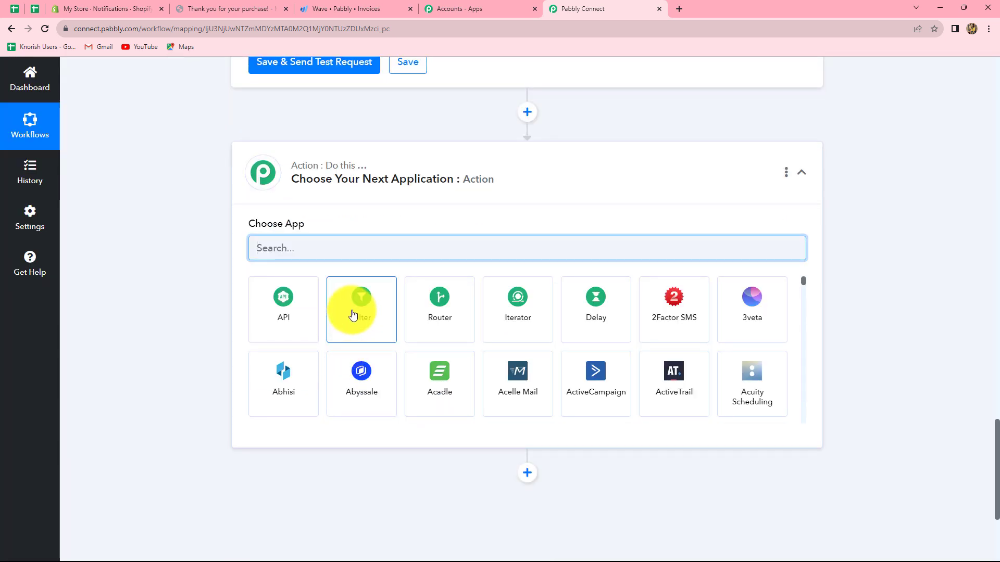
left_click(352, 314)
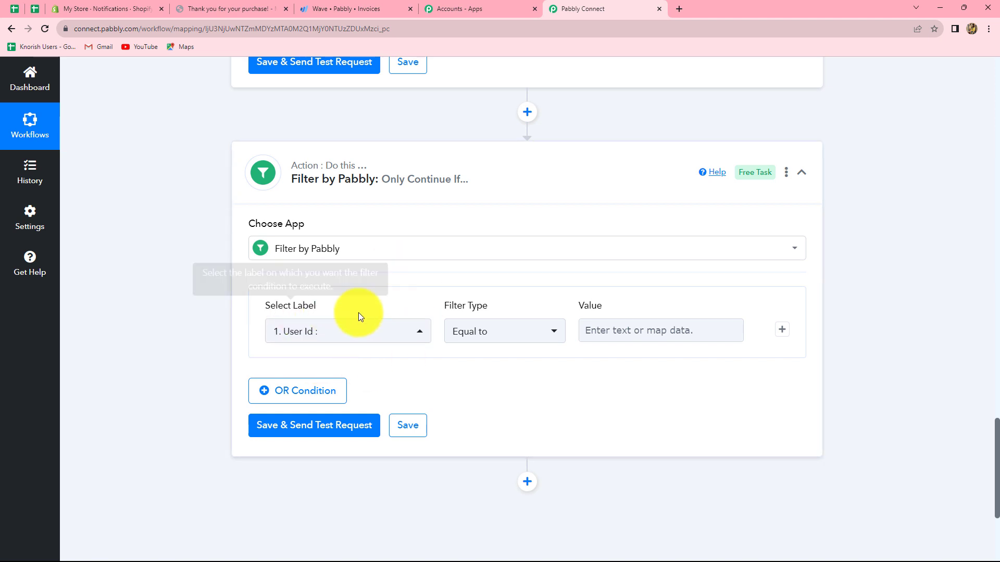
Set the filter condition so the Wave step's Data Business Customers Edges 0 Node Id has the filter type Exists
left_click(364, 334)
left_click(408, 192)
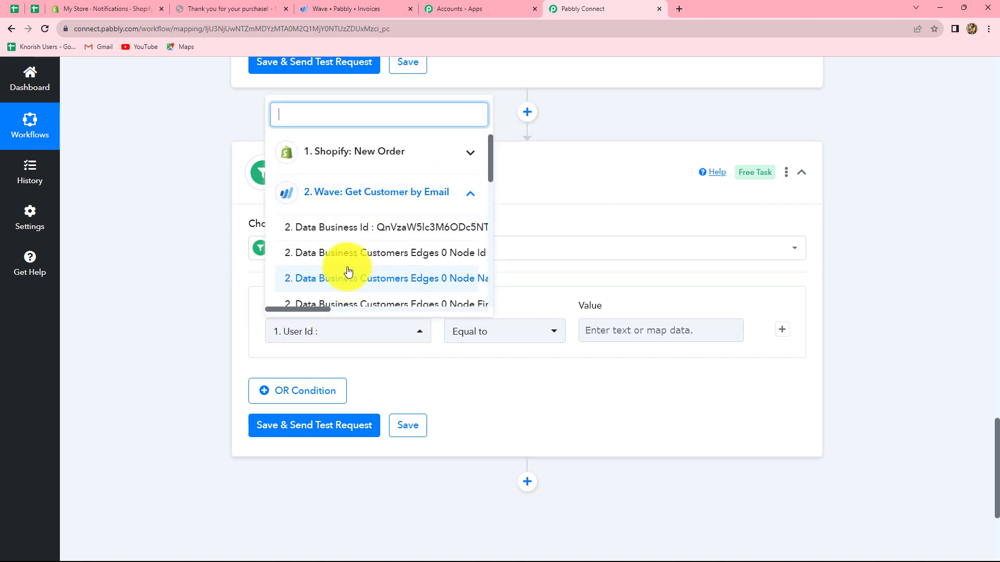
left_click(403, 253)
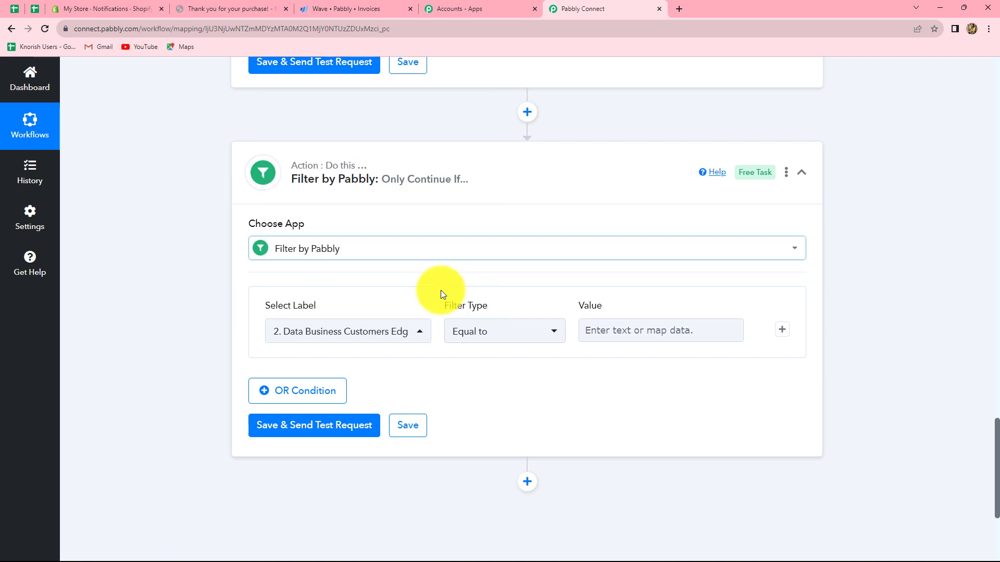
left_click(475, 331)
left_click(475, 235)
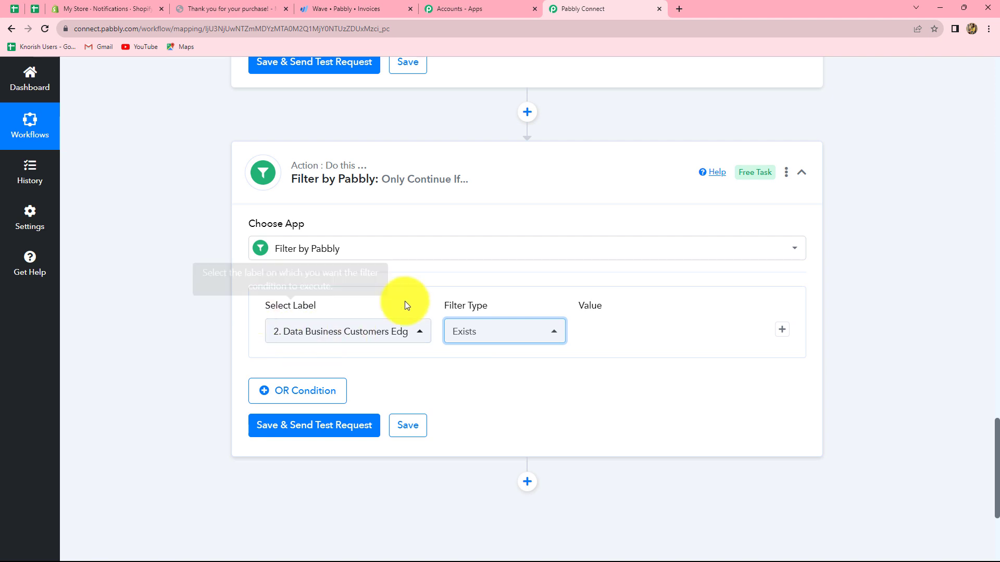
Save the filter, send a test request and check the status and message in its response
left_click(313, 426)
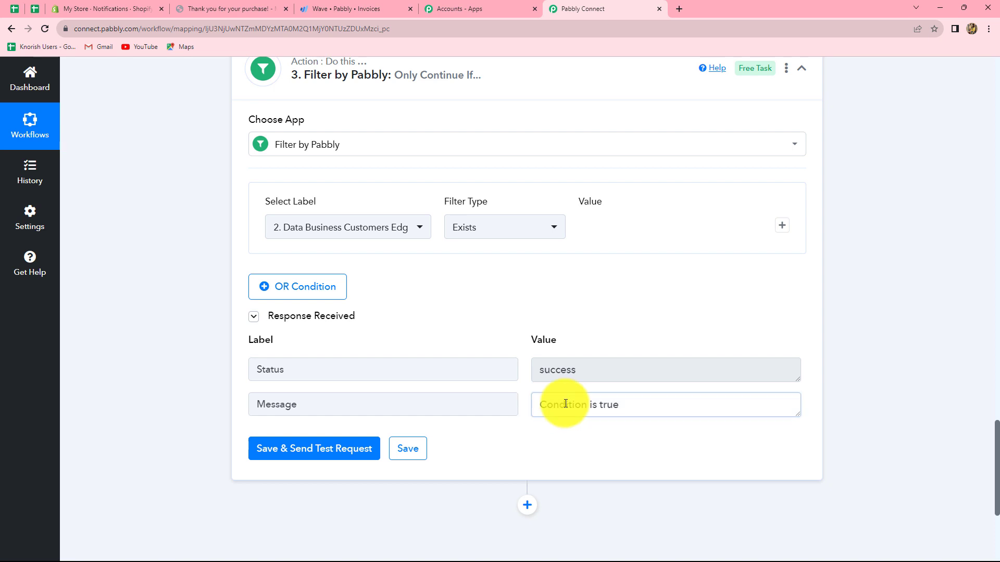
left_click_drag(538, 405, 630, 403)
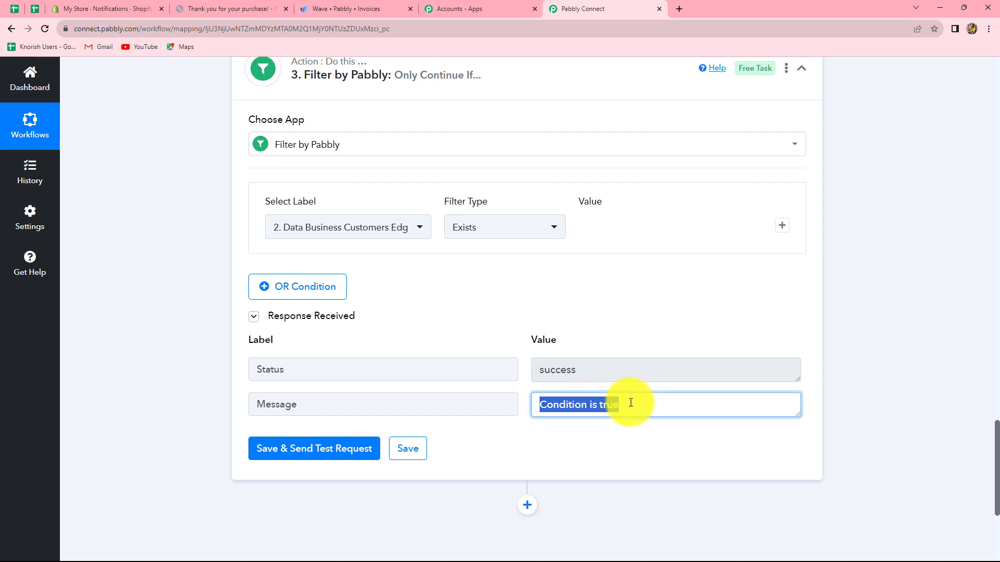
double_click(579, 371)
left_click(862, 354)
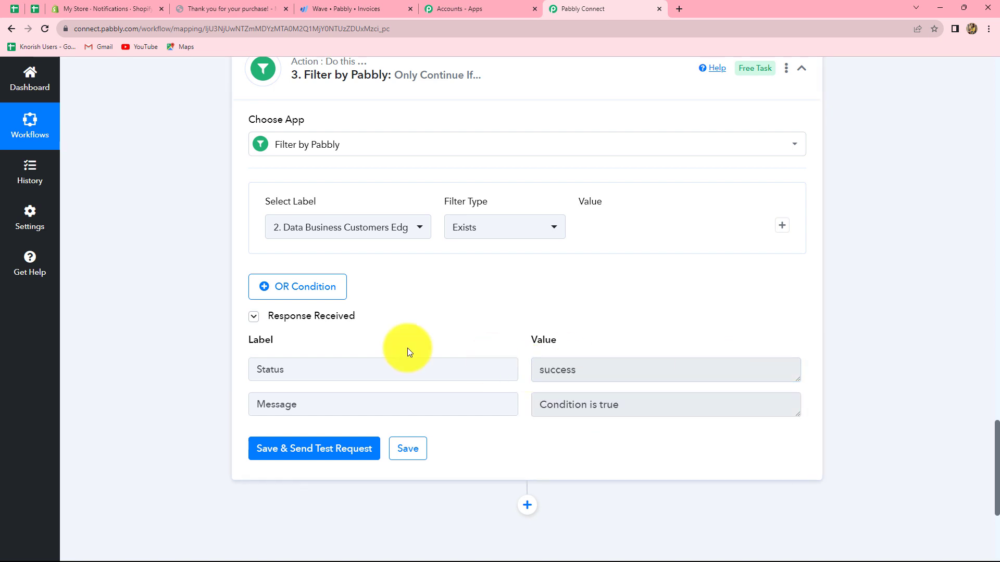
Compare the filter's condition and result with the customer fields in the Wave lookup response
scroll(407, 348, "up", 5)
scroll(407, 347, "up", 3)
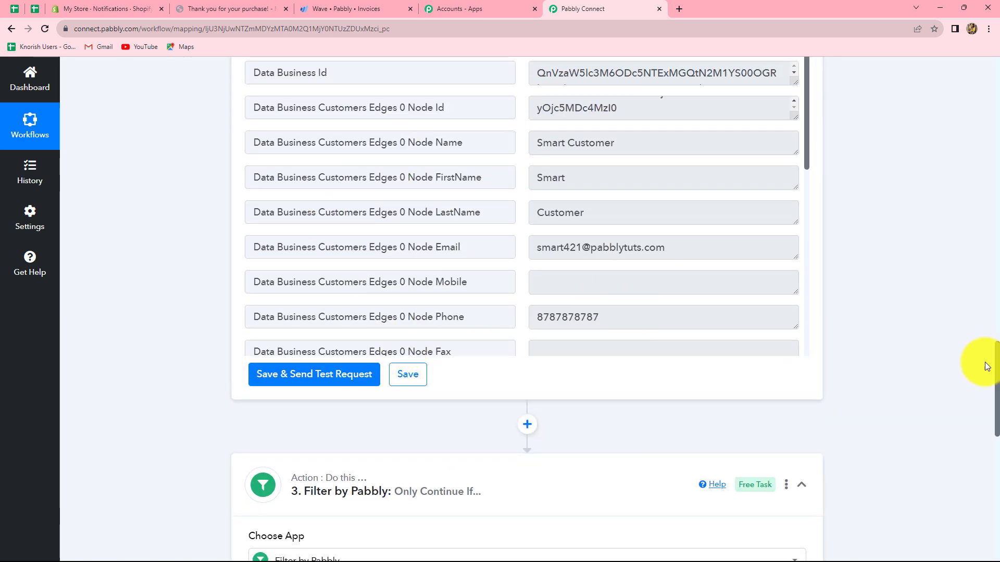
scroll(473, 357, "down", 8)
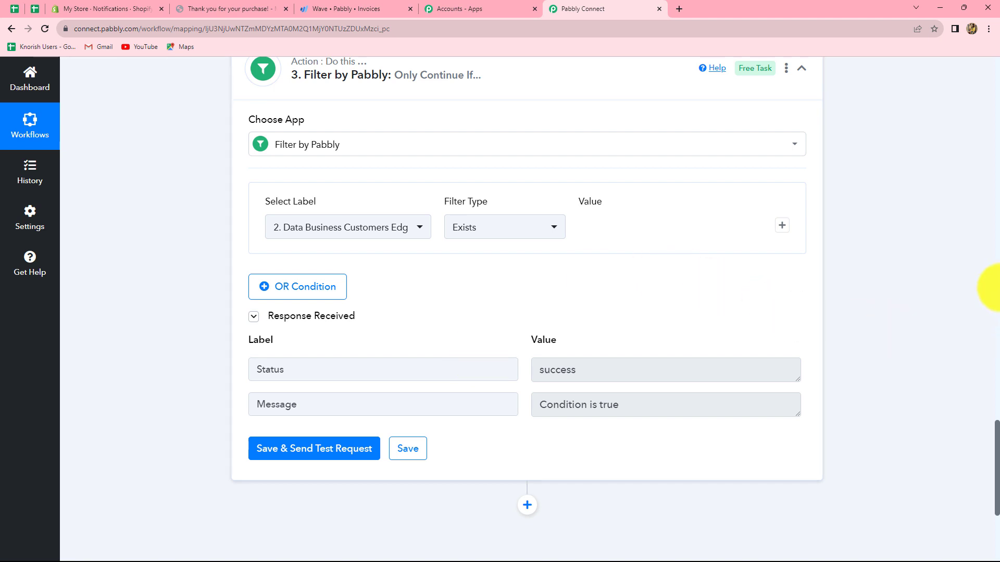
scroll(984, 287, "down", 4)
scroll(908, 308, "up", 6)
scroll(908, 308, "up", 8)
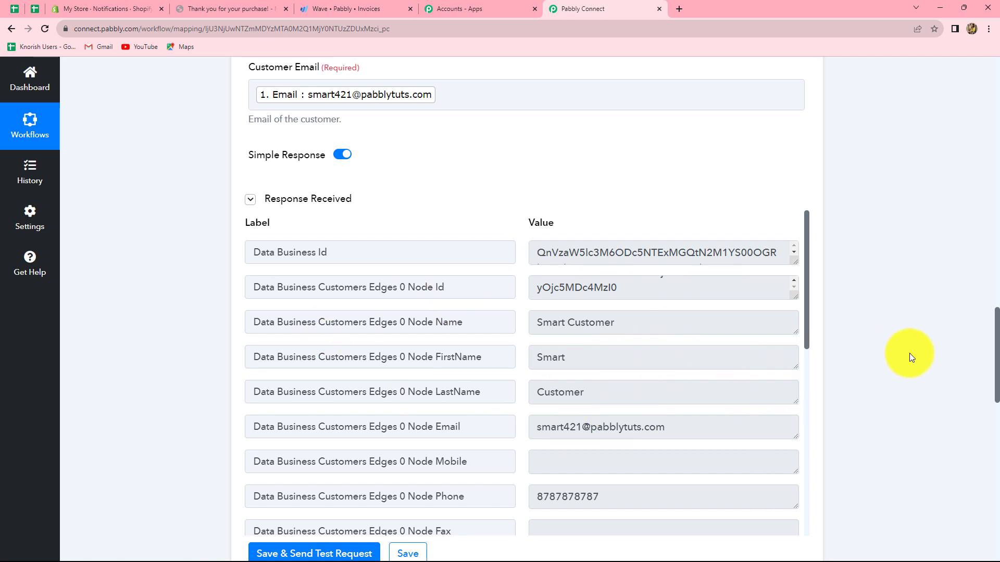
Examine the full Data Business Customers Edges 0 Node Id value in the Wave customer lookup response
scroll(911, 352, "down", 8)
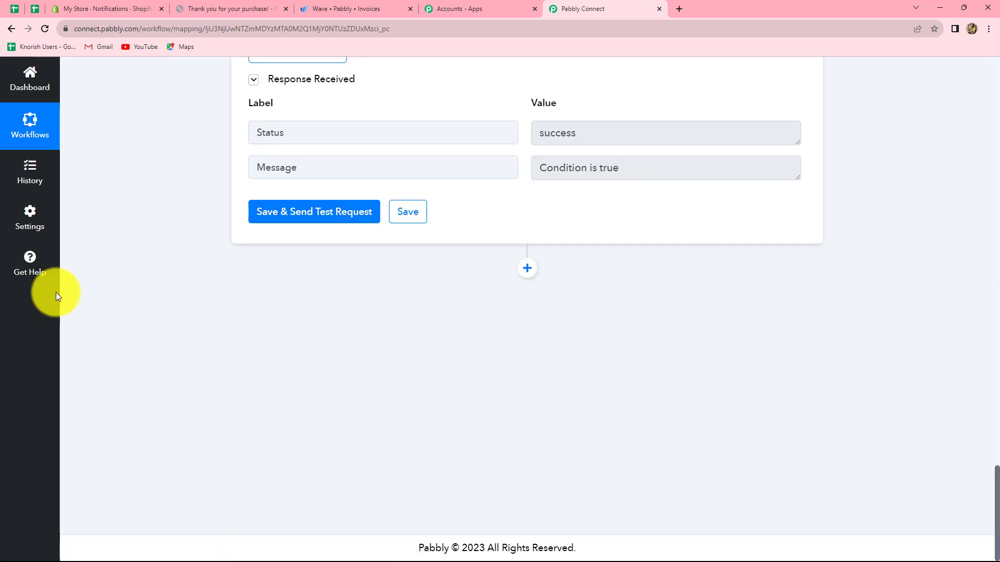
scroll(56, 292, "up", 8)
scroll(55, 292, "up", 3)
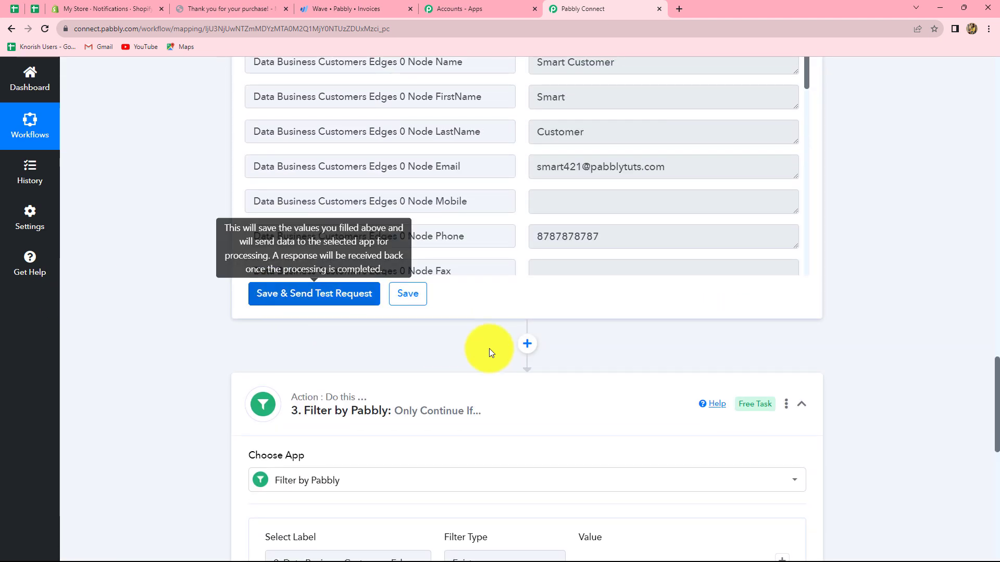
scroll(611, 363, "up", 5)
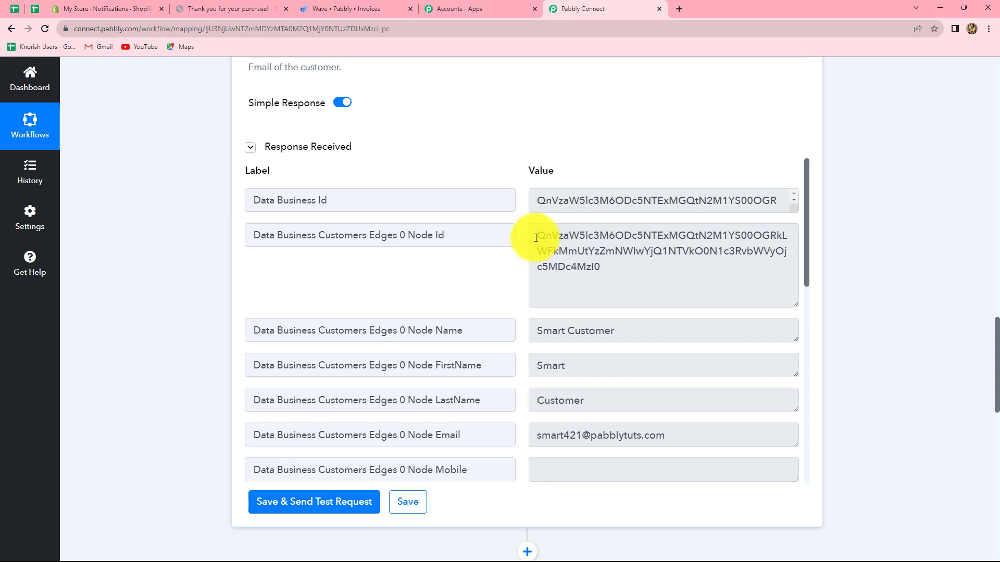
left_click_drag(536, 236, 620, 279)
left_click(878, 287)
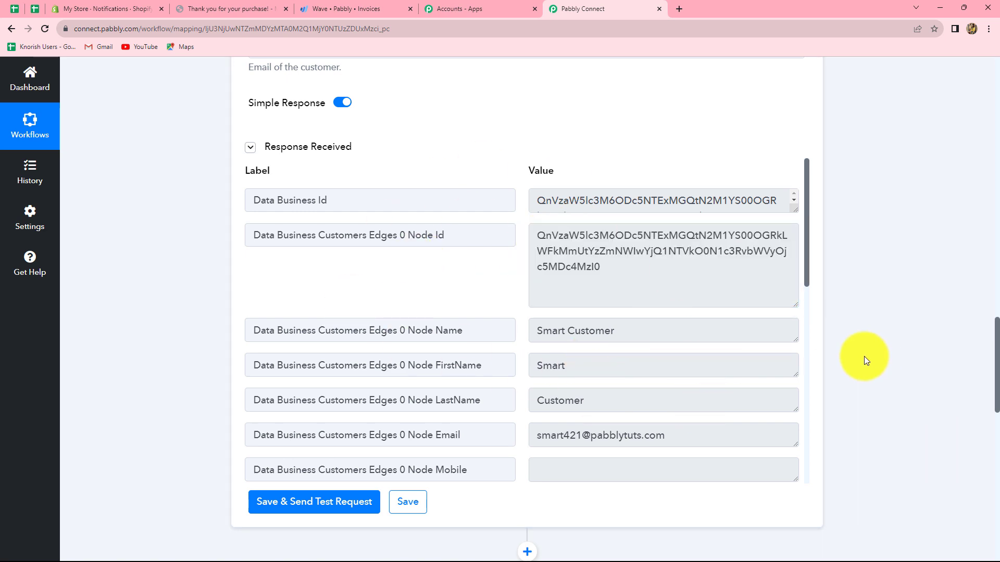
Add an action step after the filter and choose the Lookup Table app for it
scroll(864, 359, "down", 5)
scroll(864, 356, "down", 10)
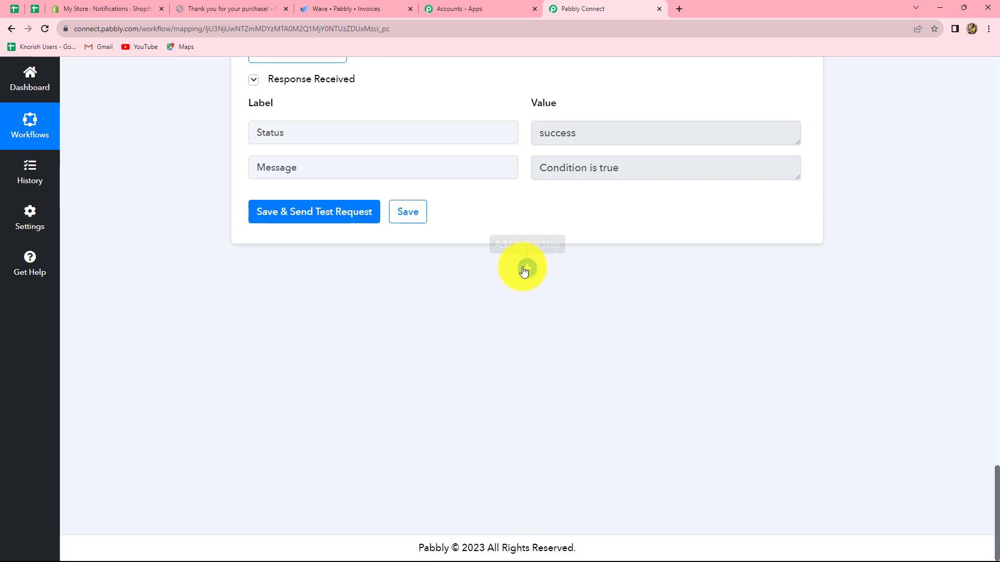
left_click(525, 268)
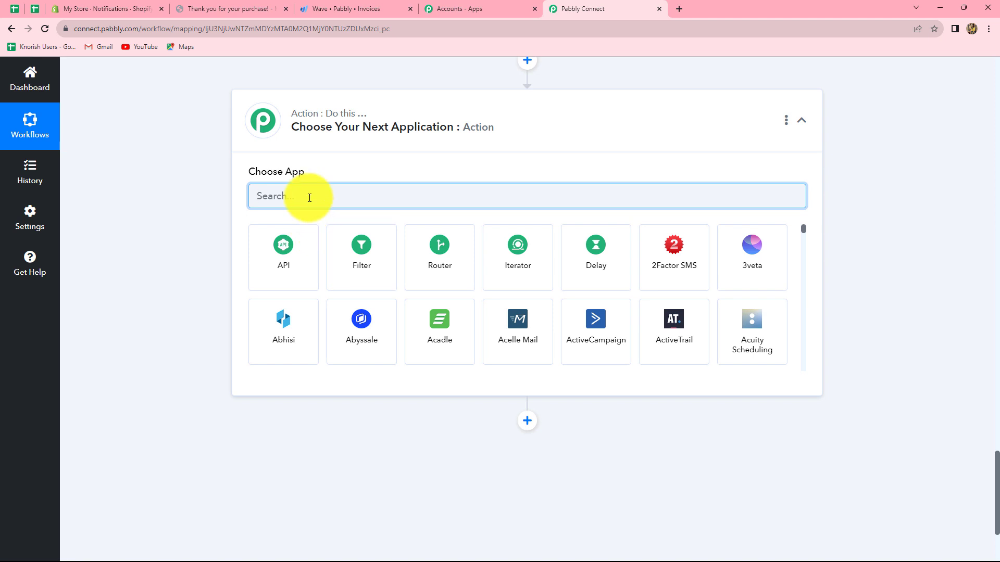
type("Look")
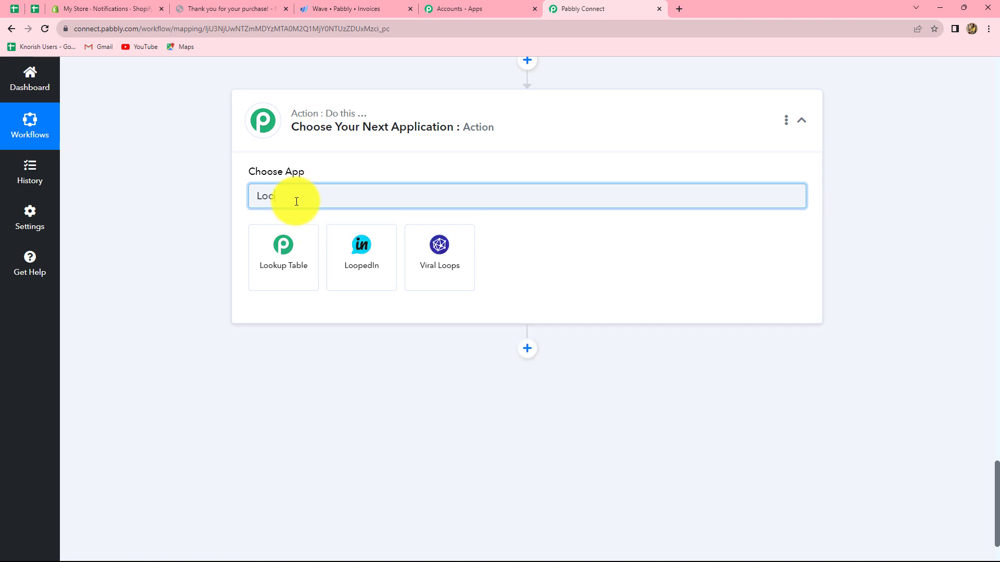
left_click(290, 259)
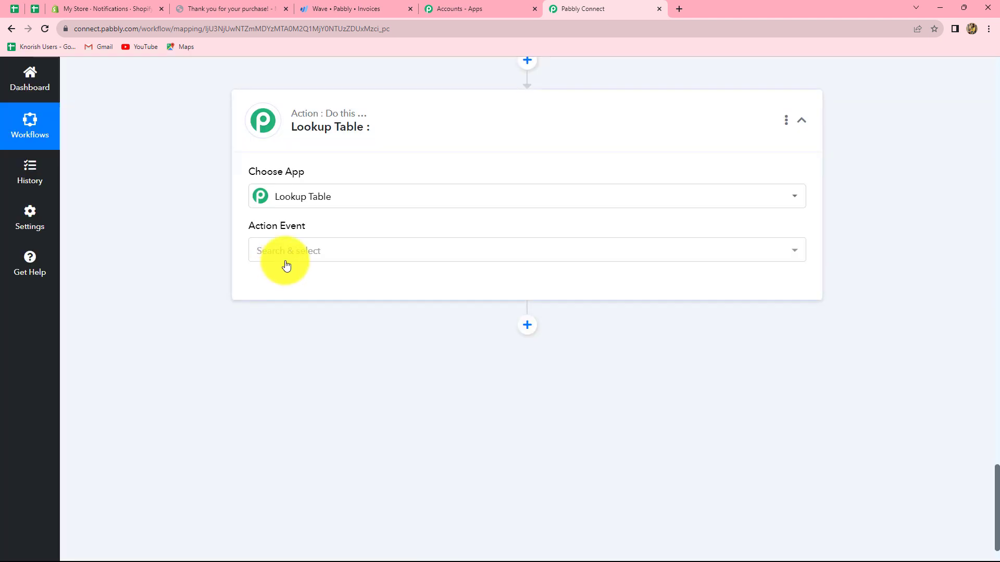
Set the new step's action event to Lookup Table and connect it to load its mapping fields
left_click(302, 250)
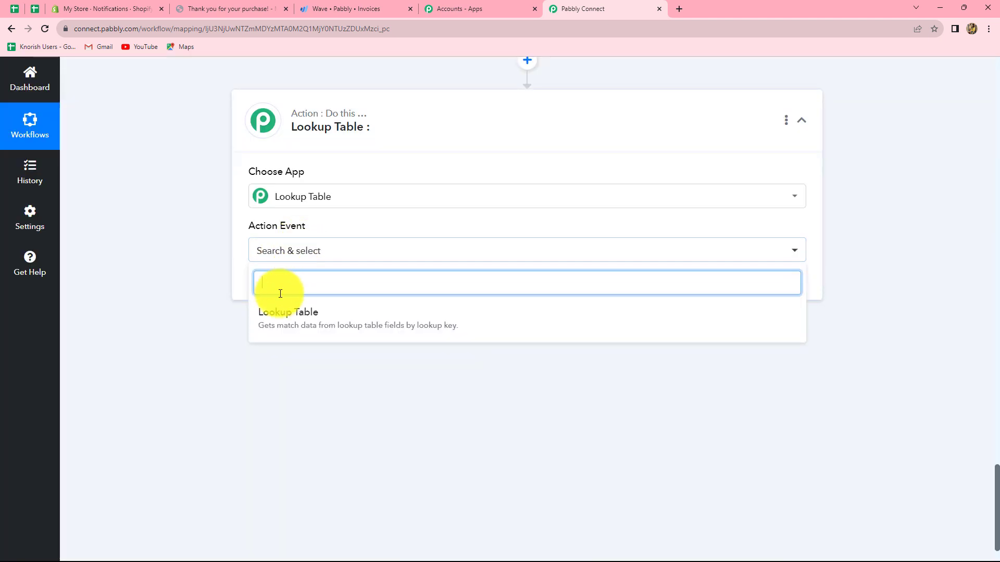
left_click(278, 323)
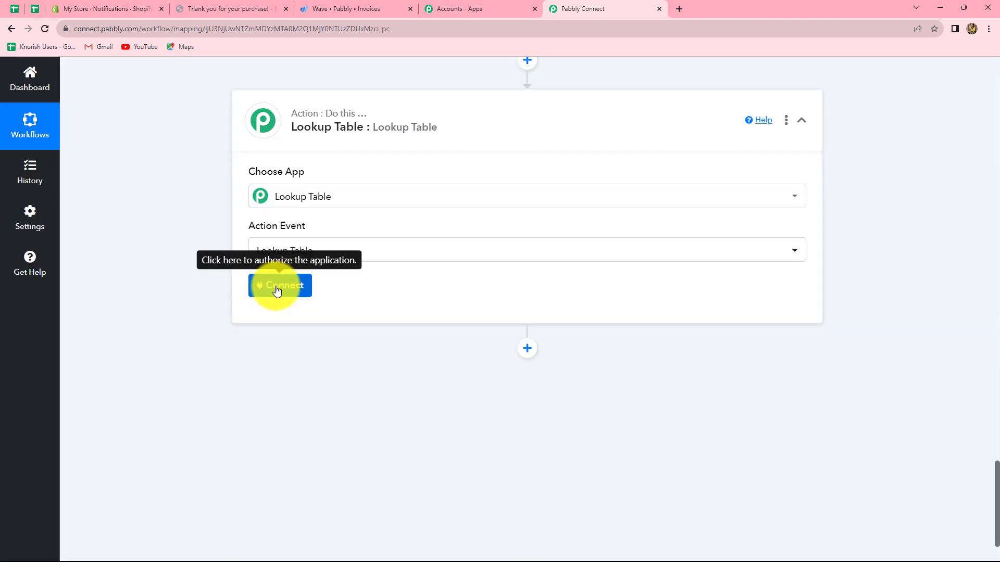
left_click(276, 290)
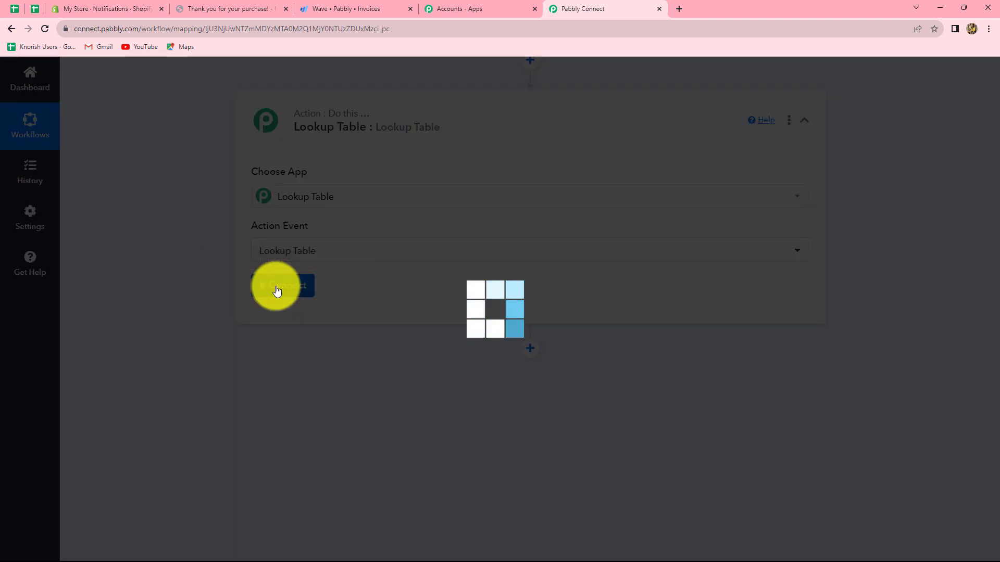
scroll(317, 345, "down", 4)
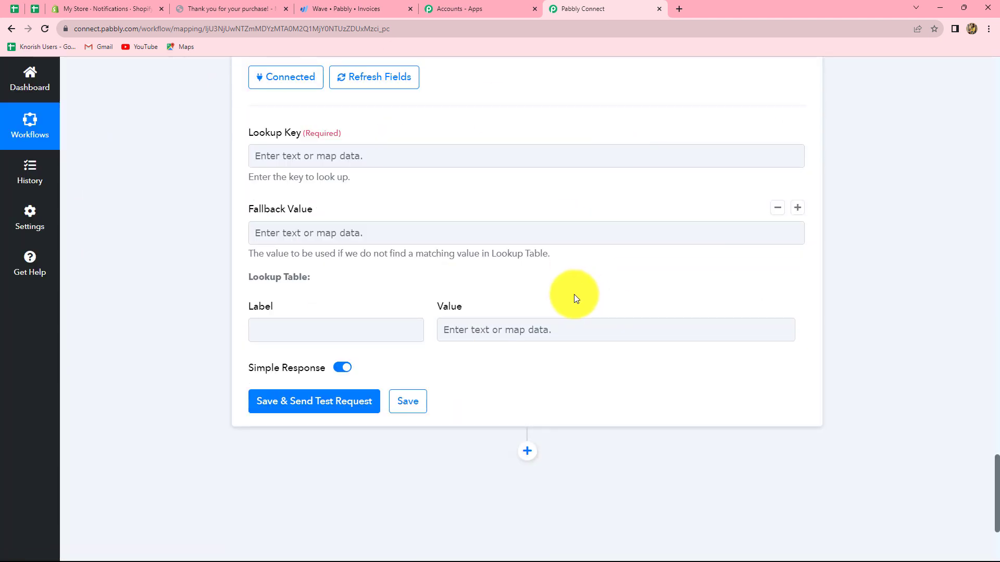
scroll(577, 270, "up", 2)
left_click(578, 270)
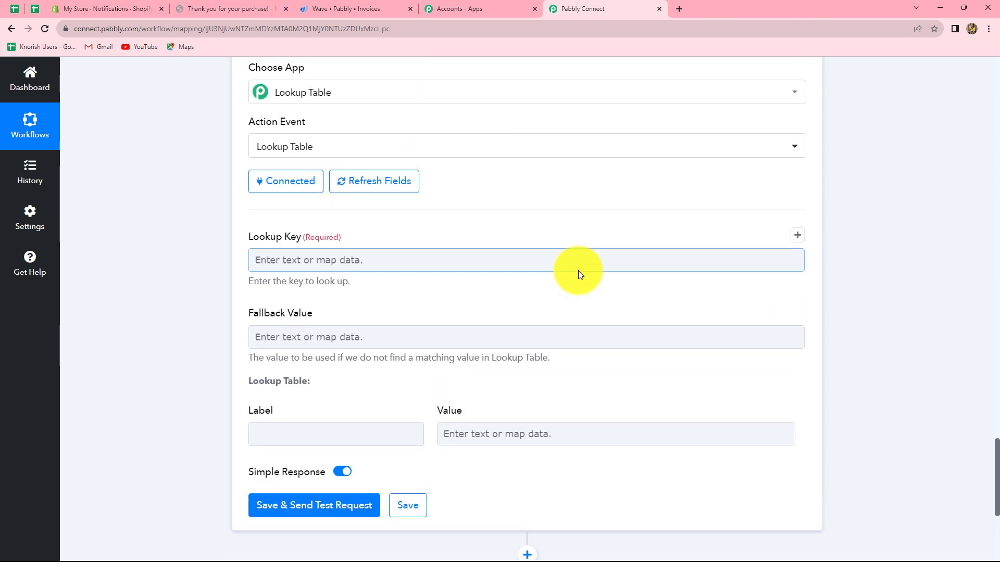
scroll(578, 273, "up", 3)
scroll(580, 274, "down", 4)
left_click(314, 210)
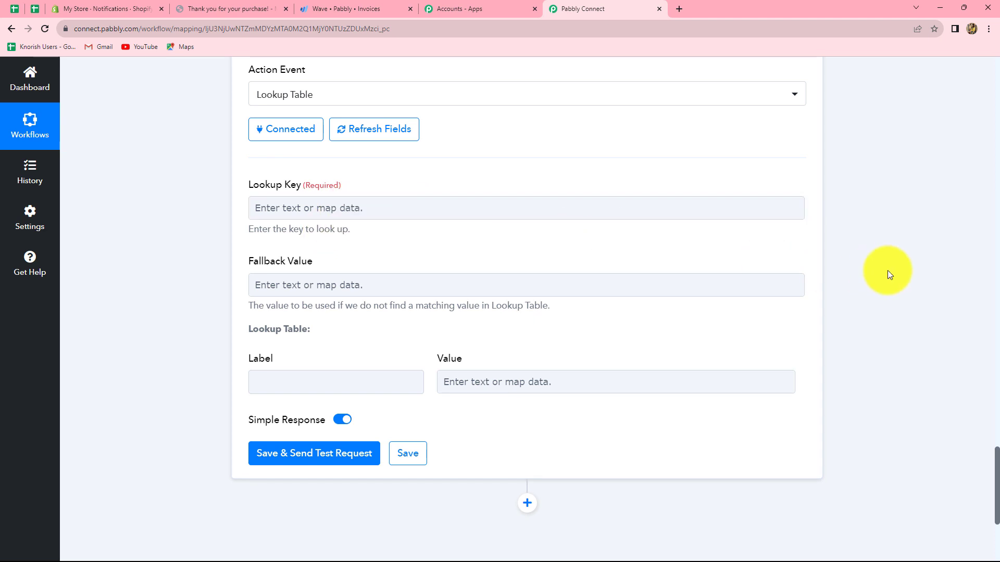
Add another action step after the lookup table and choose Wave as its app
scroll(886, 273, "down", 4)
left_click(526, 296)
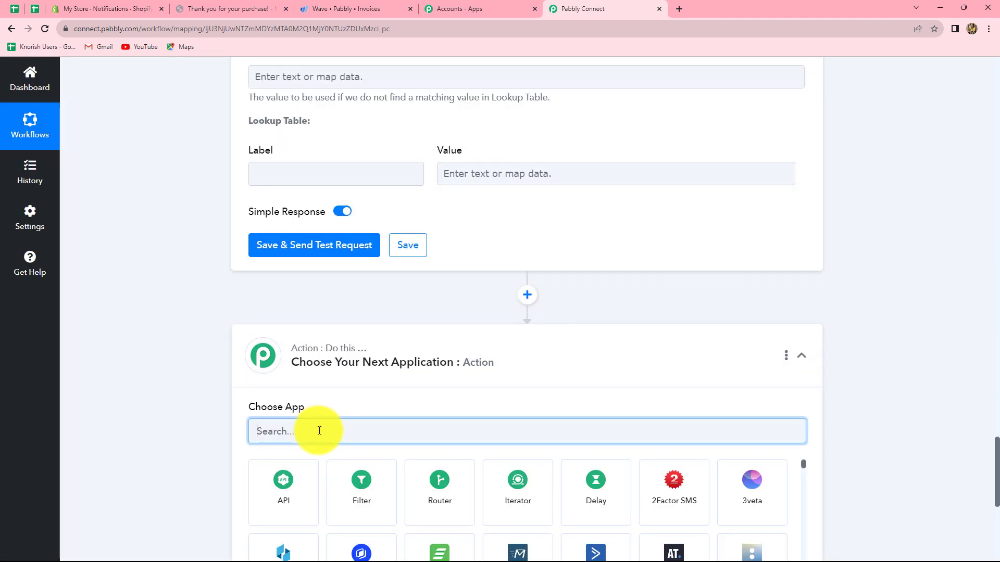
type("wave")
left_click(358, 475)
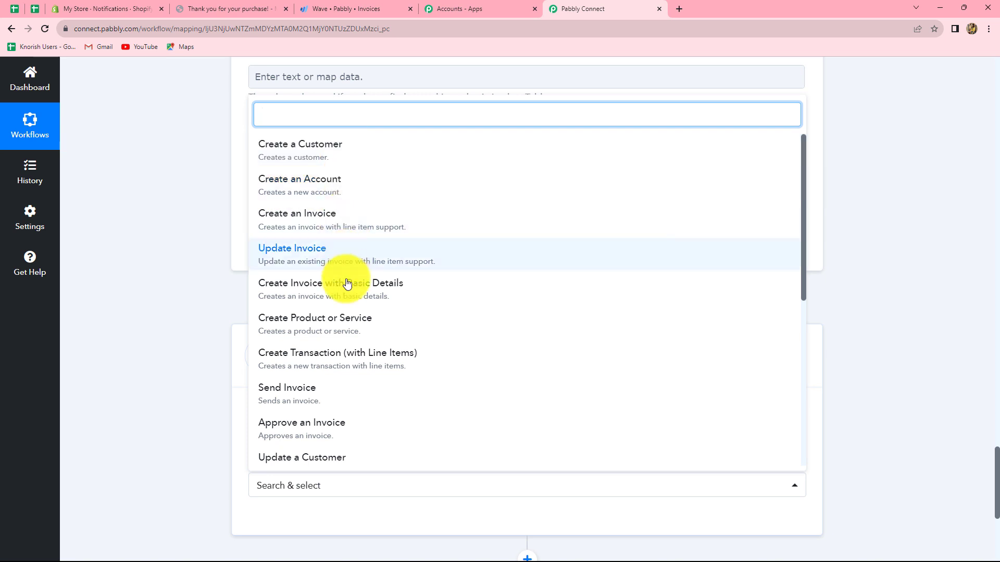
Set the Wave action event to Create an Invoice and connect it with the existing Wave #7 connection
left_click(332, 214)
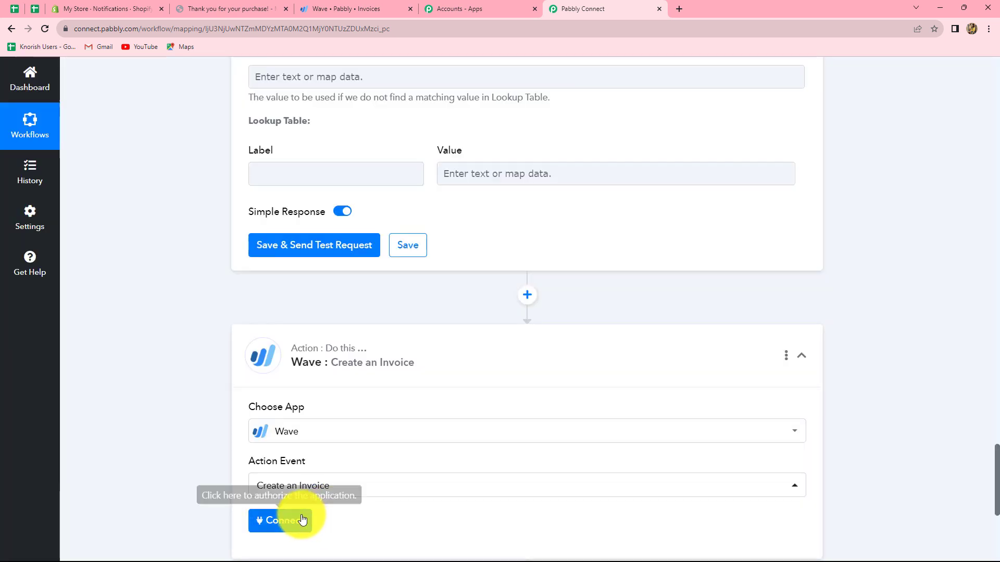
left_click(290, 521)
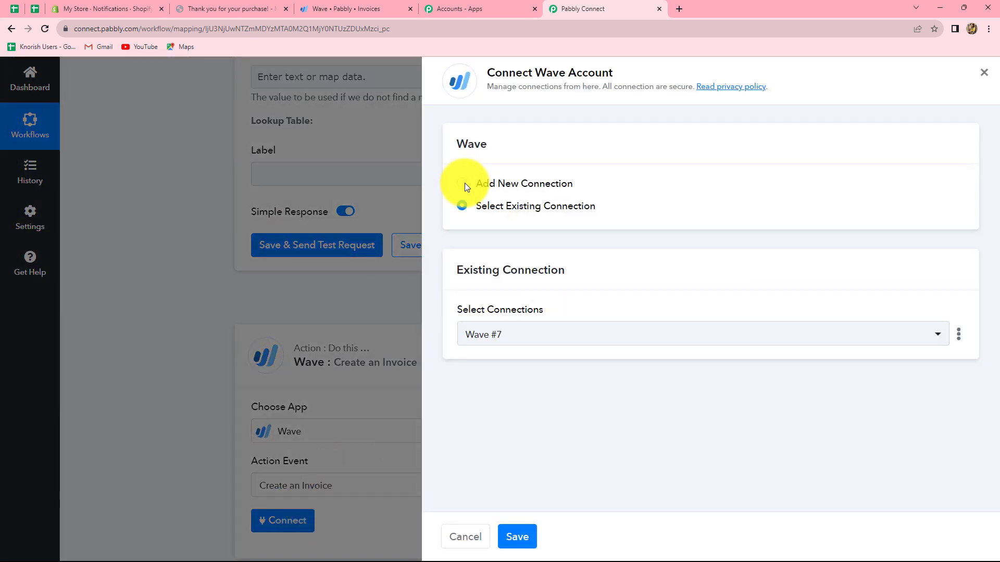
left_click(521, 542)
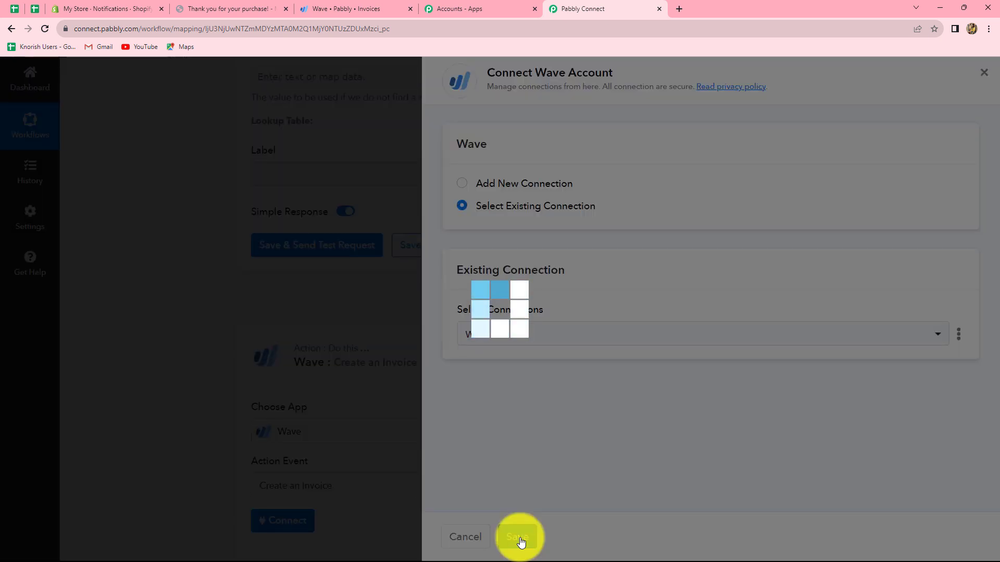
Review the Wave invoice's required fields and the products offered for its Line Item Product ID
scroll(570, 393, "down", 12)
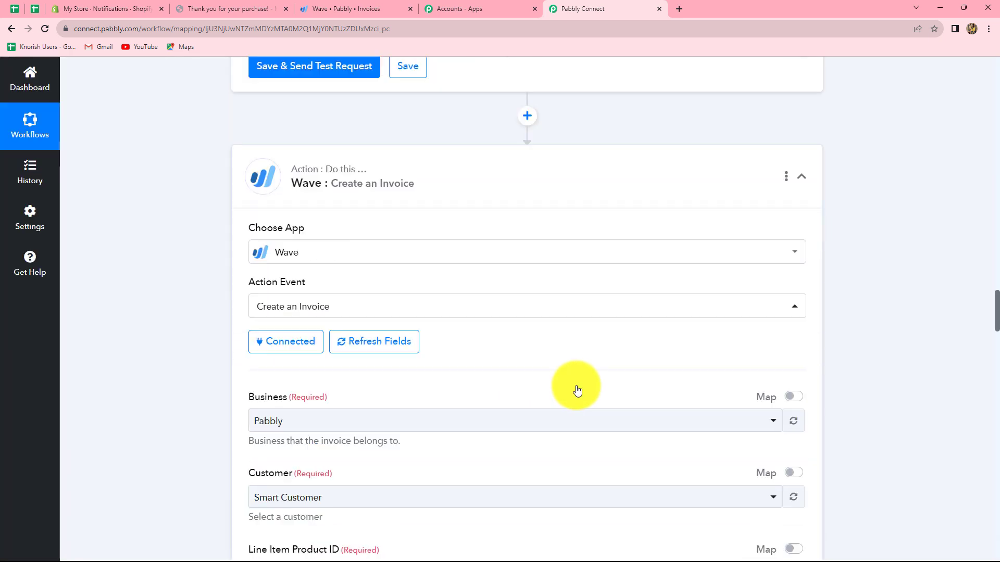
scroll(577, 386, "up", 7)
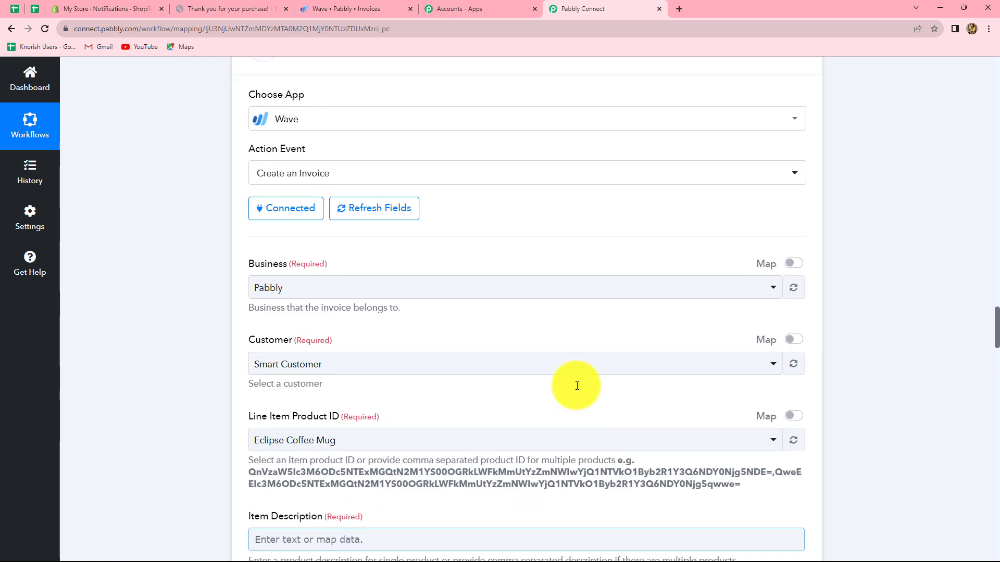
scroll(119, 256, "down", 3)
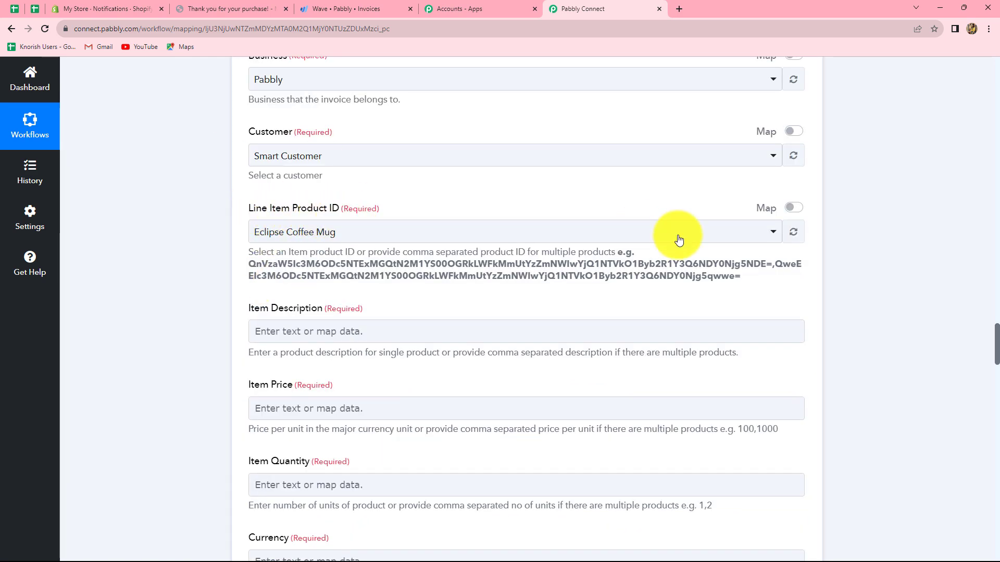
left_click(761, 235)
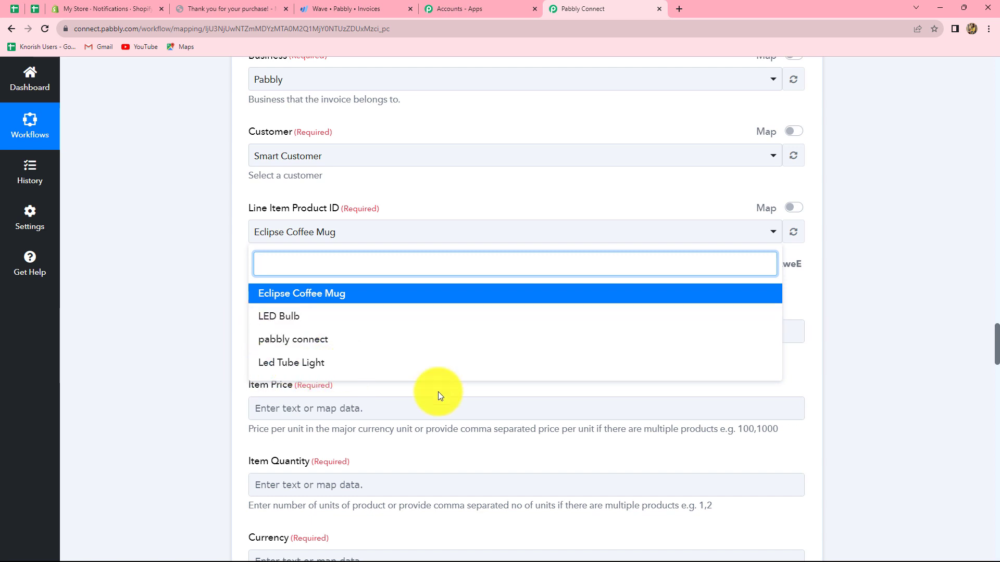
Map the lookup table's Lookup Key to Line Items 0 Name from the Shopify New Order step
scroll(439, 394, "up", 10)
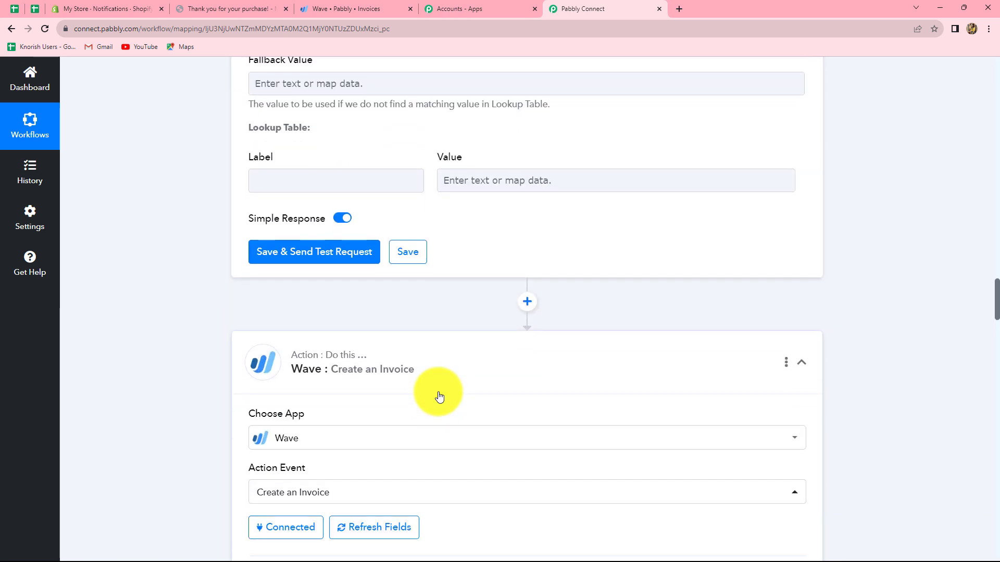
scroll(346, 330, "up", 5)
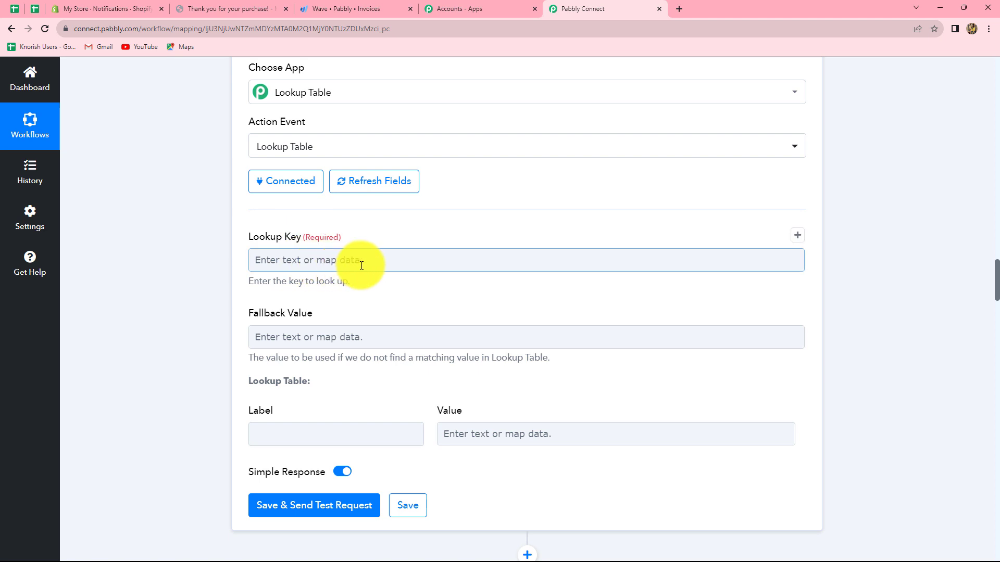
scroll(361, 265, "down", 1)
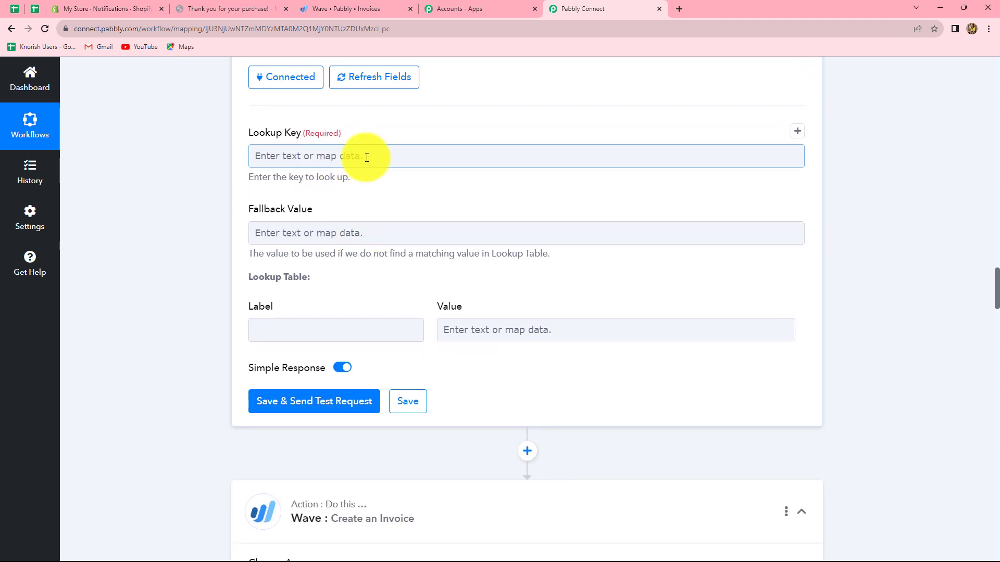
left_click(364, 156)
left_click(367, 255)
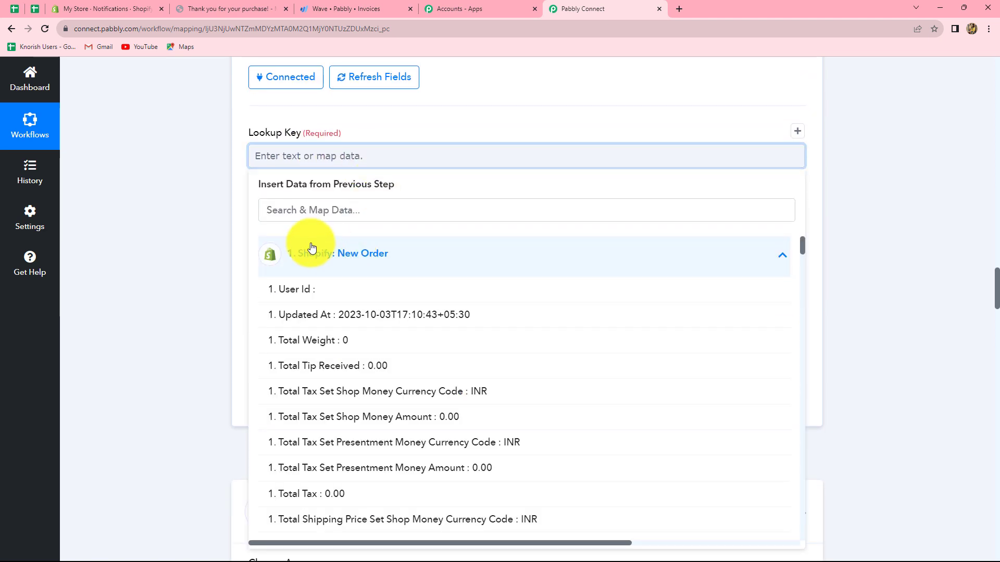
left_click(303, 211)
type("item")
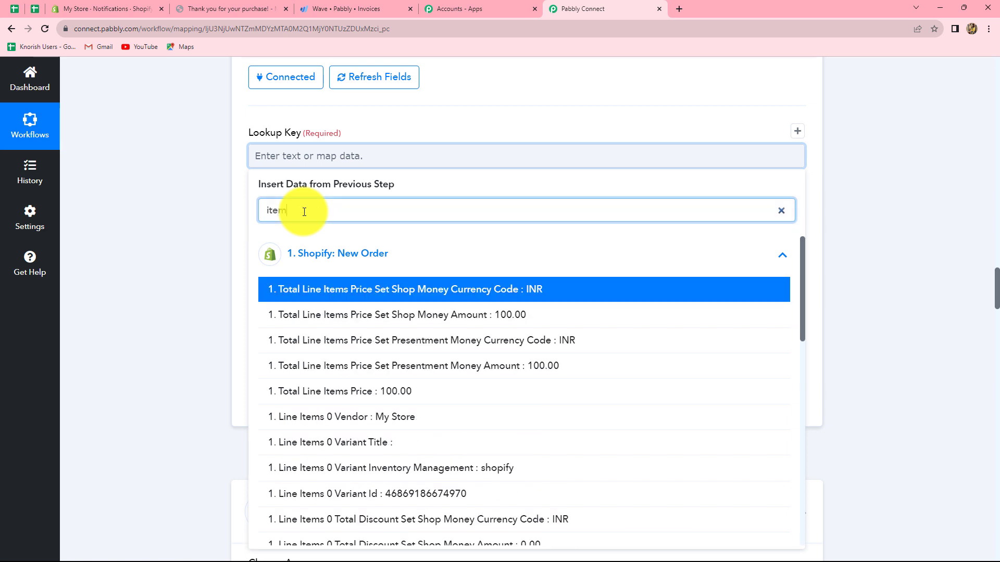
key("BackSpace")
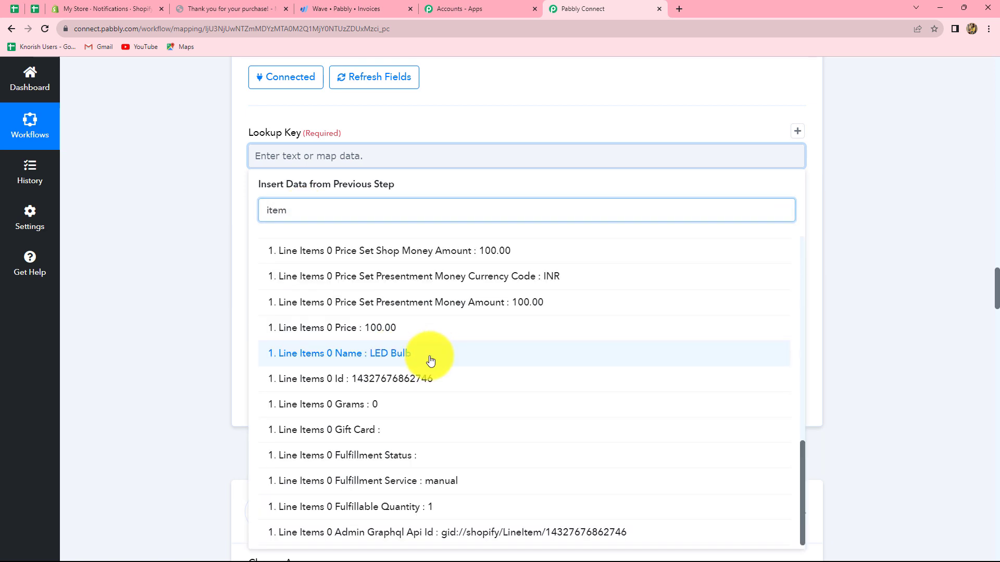
left_click(426, 356)
left_click(895, 286)
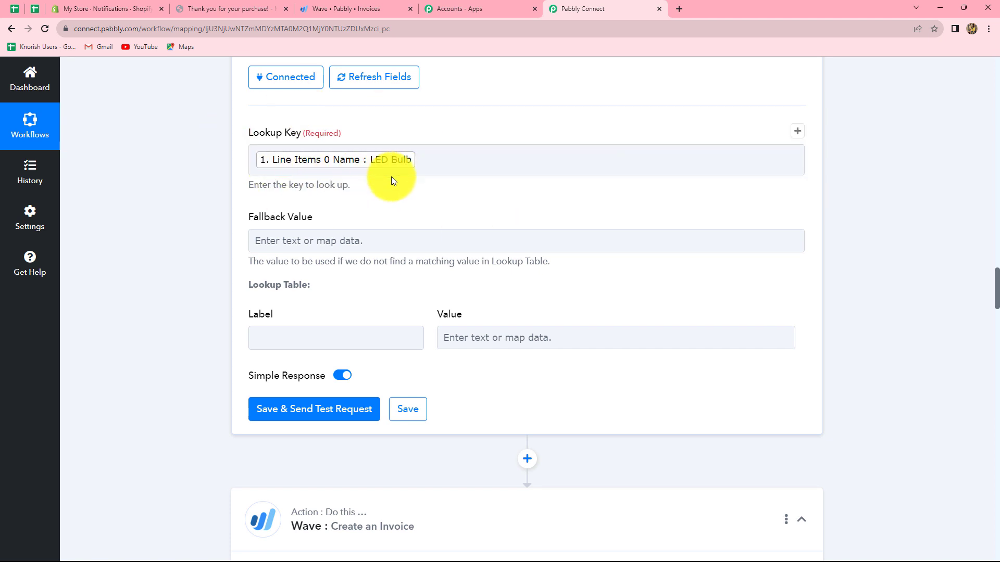
Enter LED Bulb as the label of the lookup table's first row
scroll(389, 180, "down", 3)
scroll(312, 224, "up", 2)
left_click(292, 289)
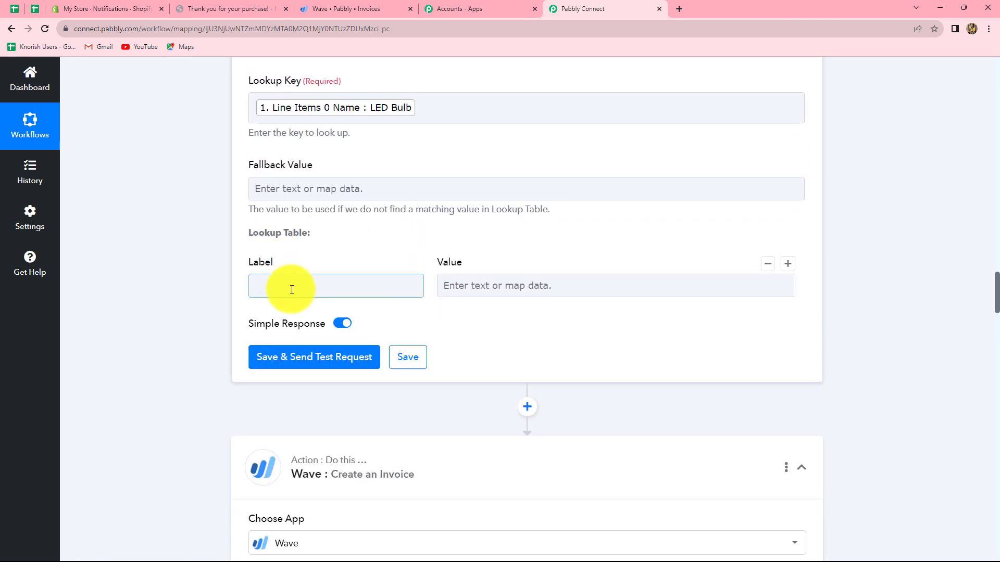
left_click(302, 286)
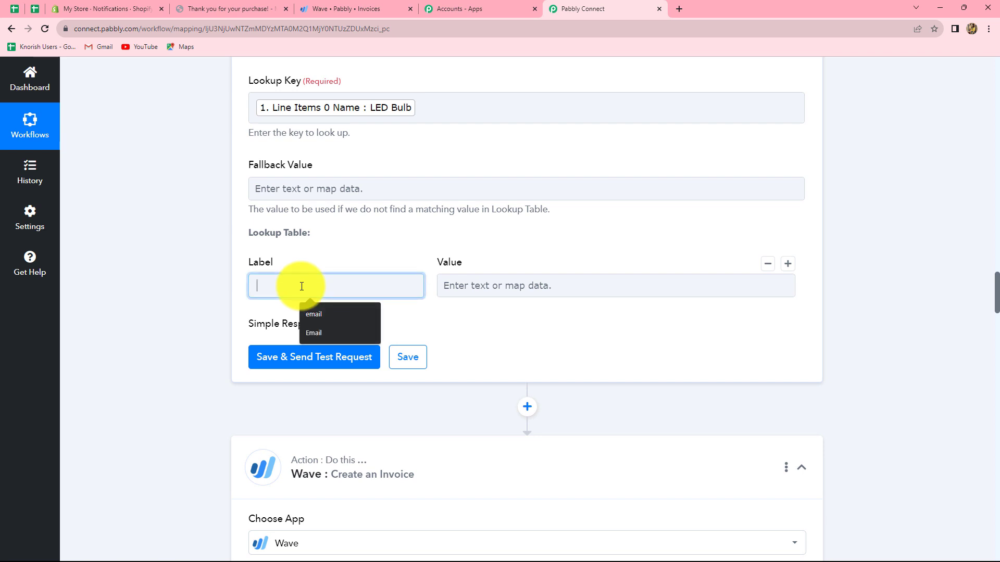
type("LED")
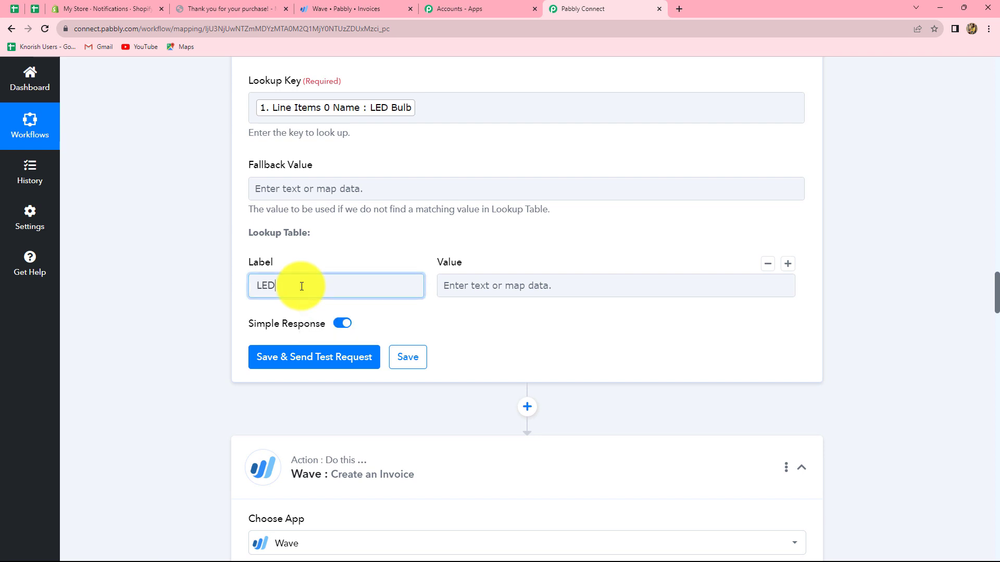
type(" Bulb")
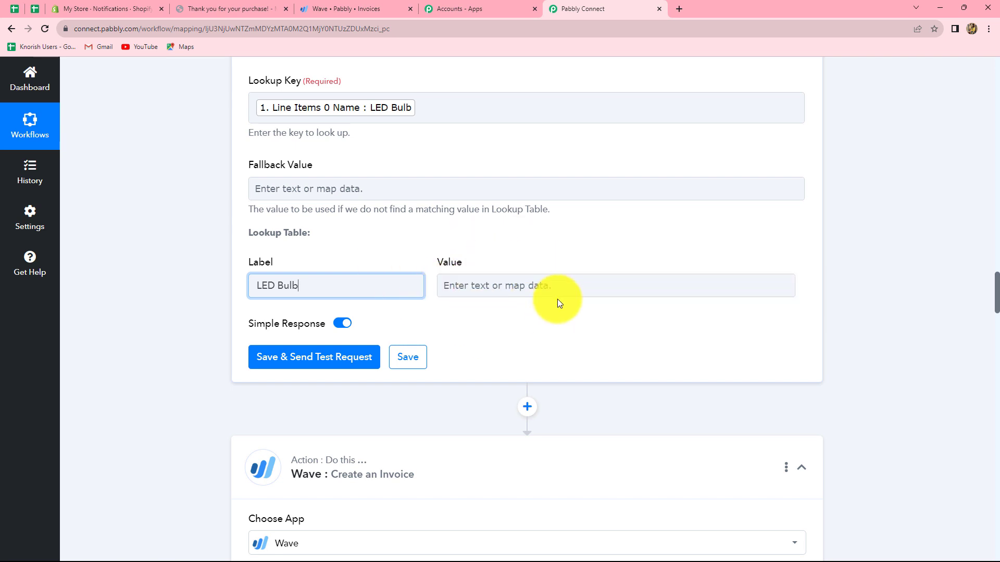
scroll(872, 326, "down", 4)
scroll(473, 320, "up", 2)
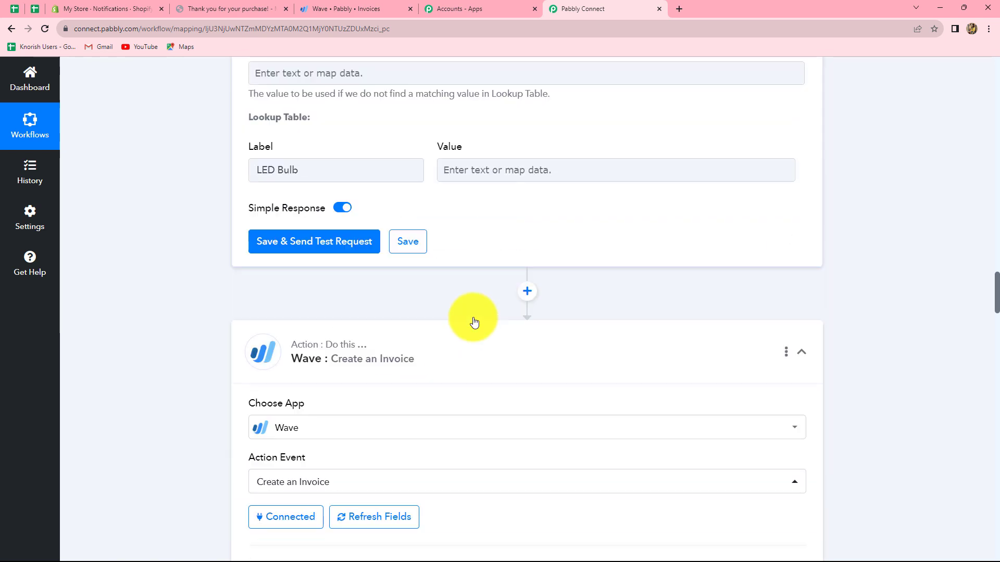
Choose LED Bulb as the Wave invoice's Line Item Product ID, then turn on mapping for that field and copy the product ID
scroll(472, 321, "down", 6)
scroll(455, 312, "down", 4)
scroll(438, 306, "up", 1)
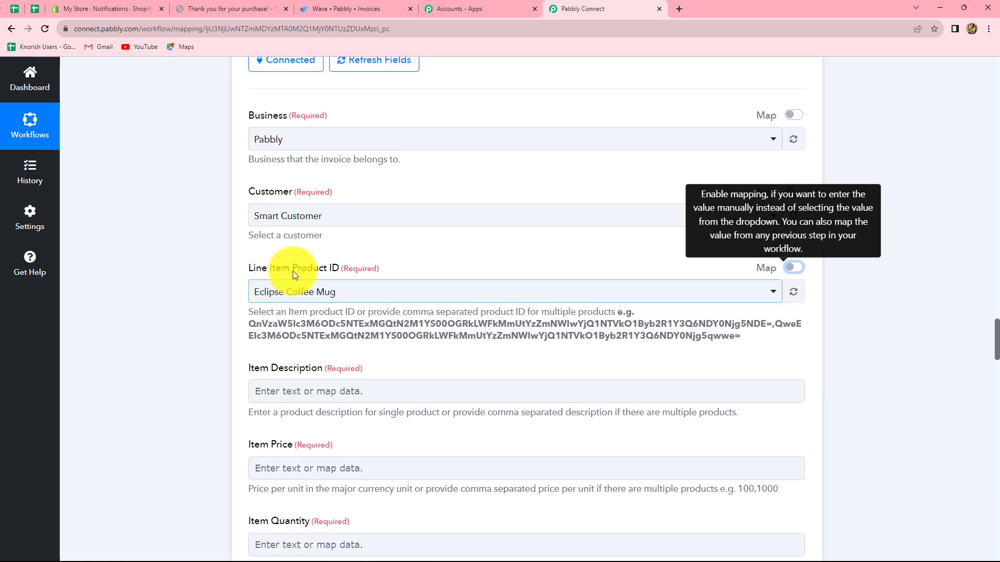
left_click(339, 288)
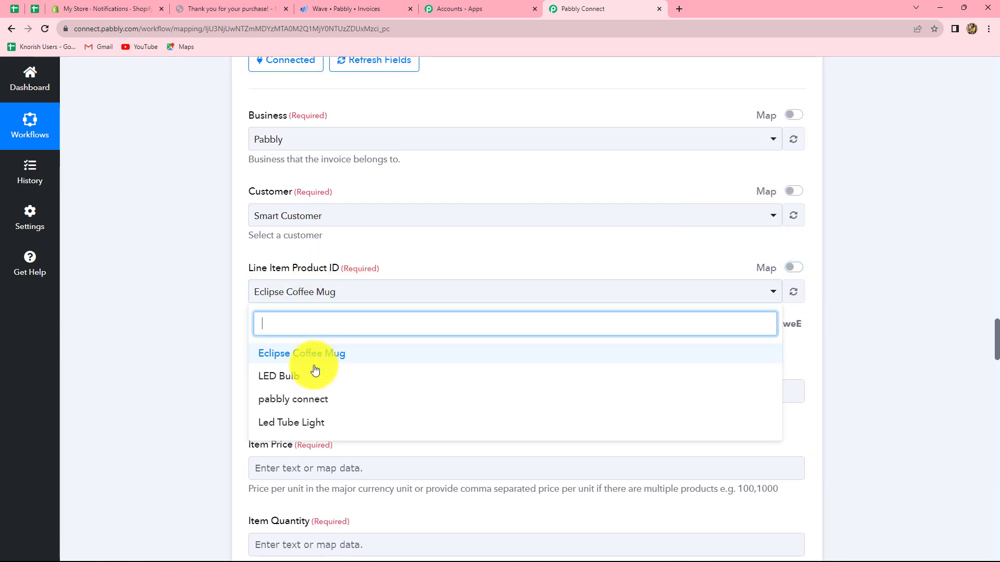
left_click(271, 383)
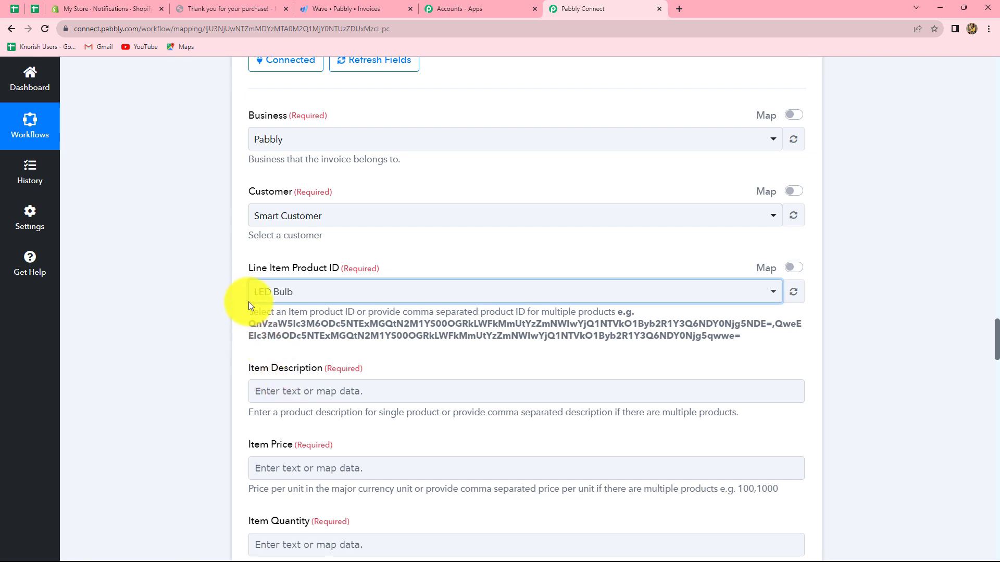
left_click(796, 269)
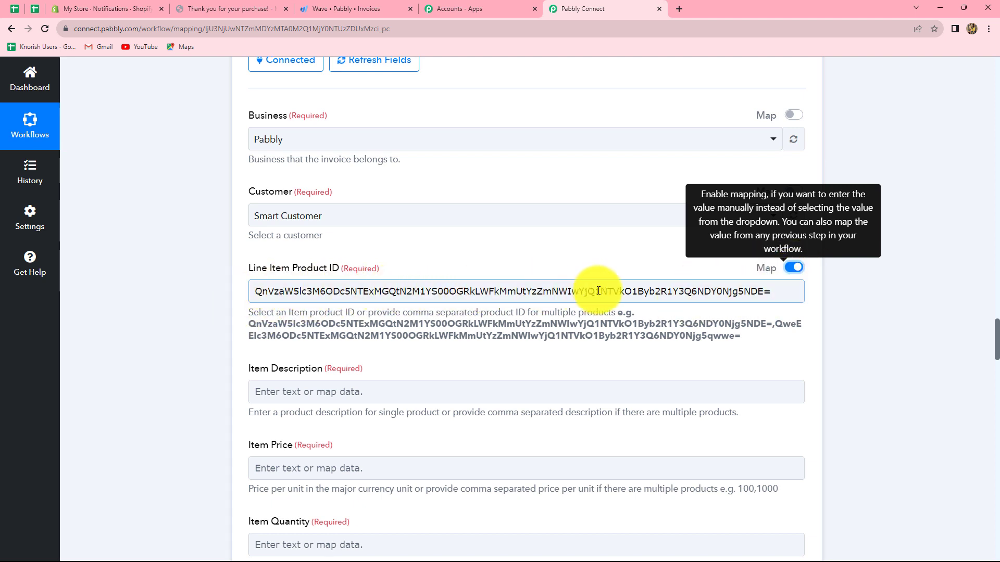
left_click_drag(255, 291, 816, 300)
key("ctrl+c")
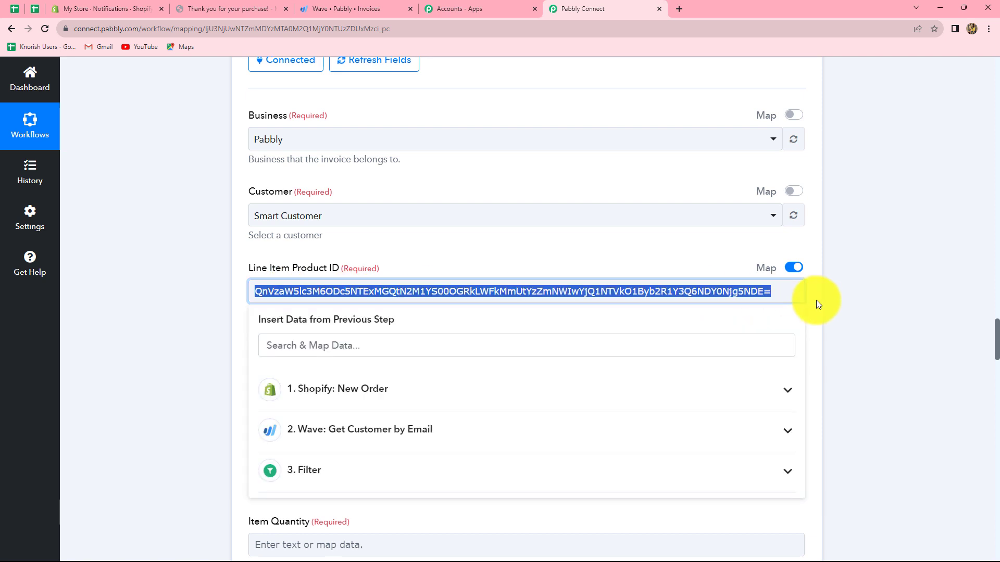
Paste the copied product ID as the value of the LED Bulb row in the lookup table
scroll(816, 298, "up", 12)
left_click(492, 286)
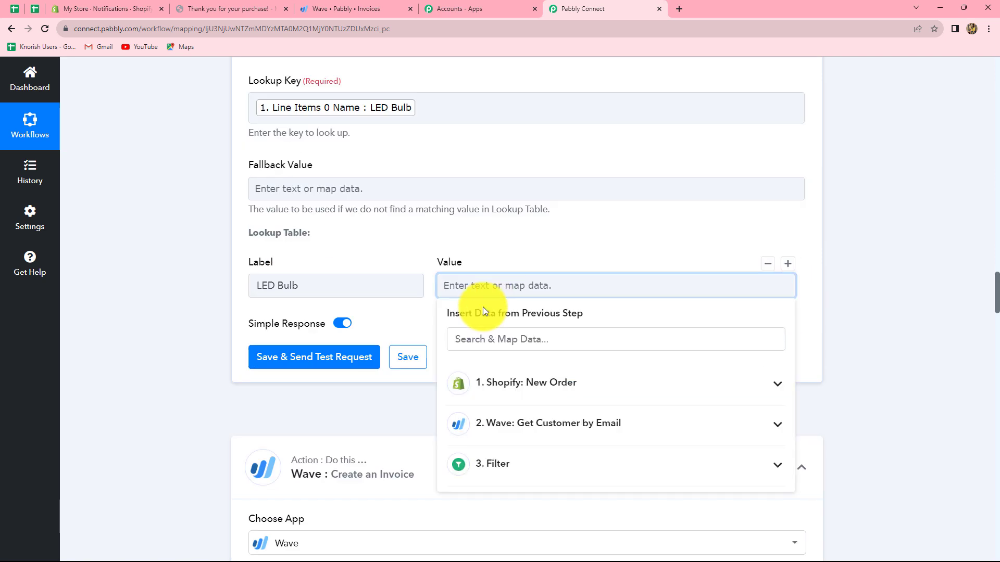
key("ctrl+v")
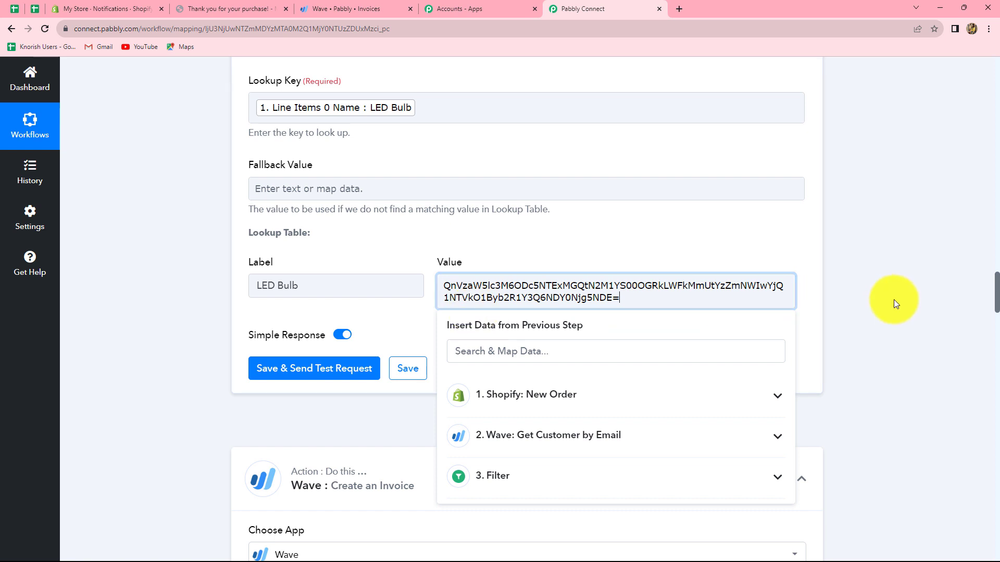
left_click(893, 300)
Add a second lookup table row labelled LED Tube Light, checking the product names offered for Wave's Line Item Product ID
left_click(789, 268)
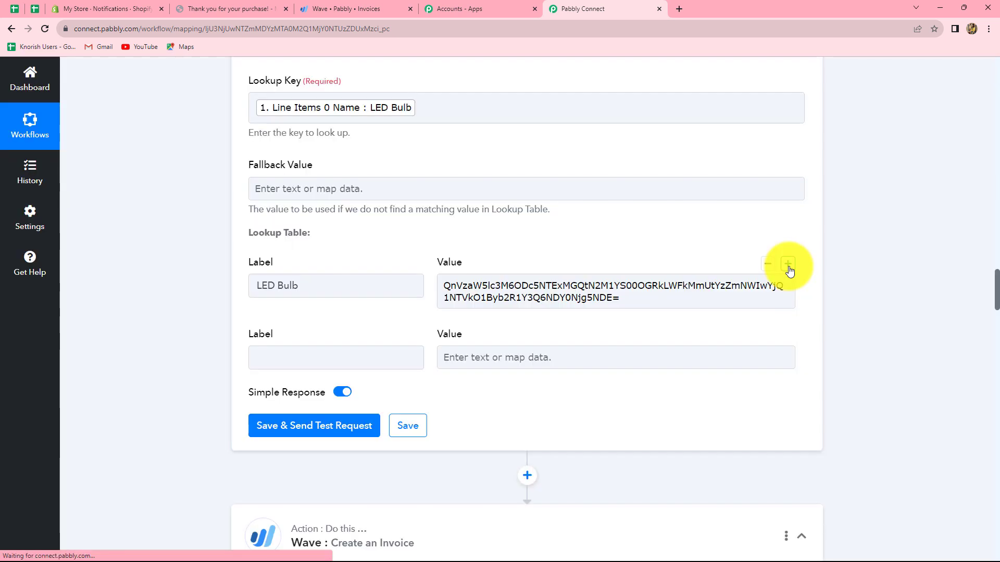
left_click(362, 366)
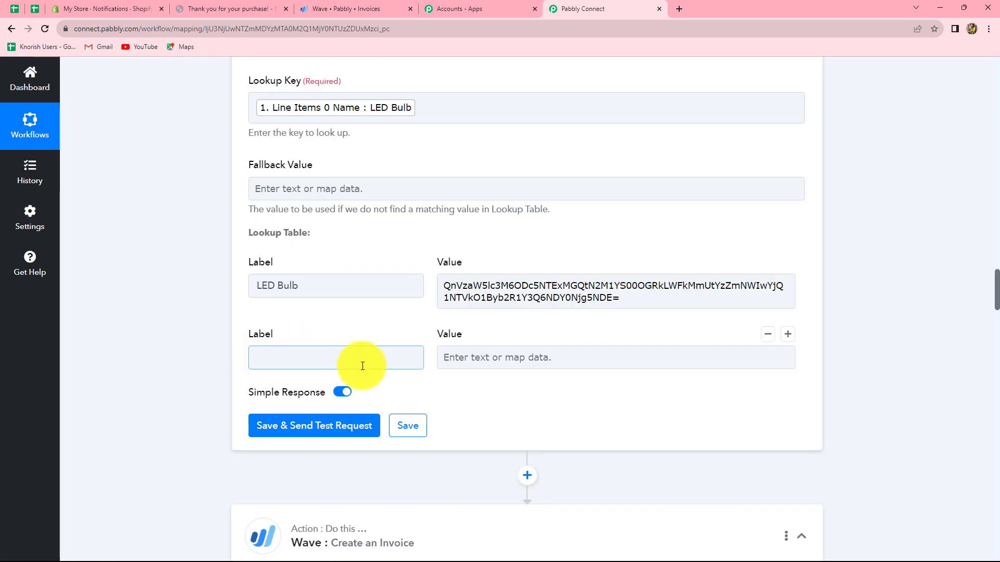
scroll(379, 420, "down", 10)
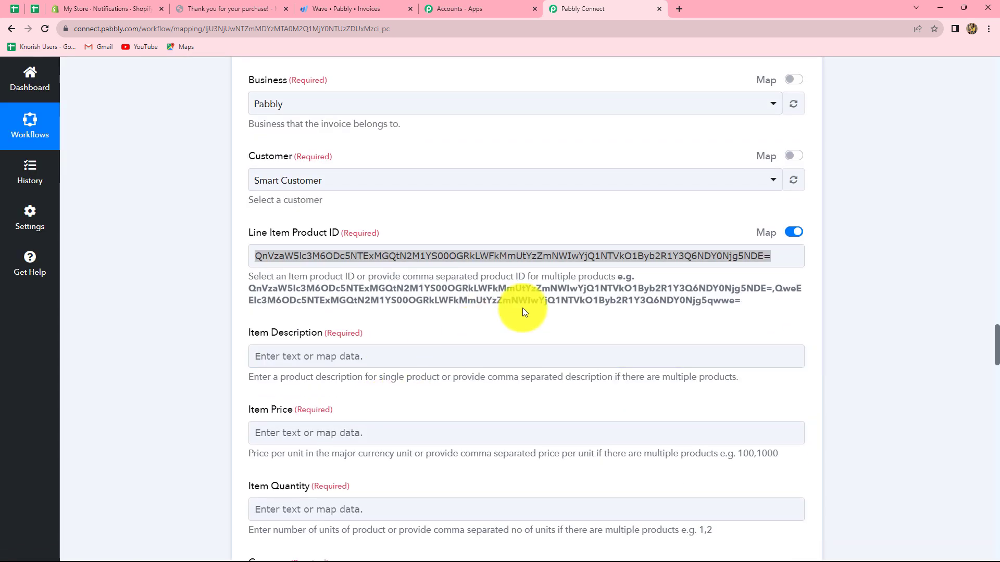
left_click(793, 232)
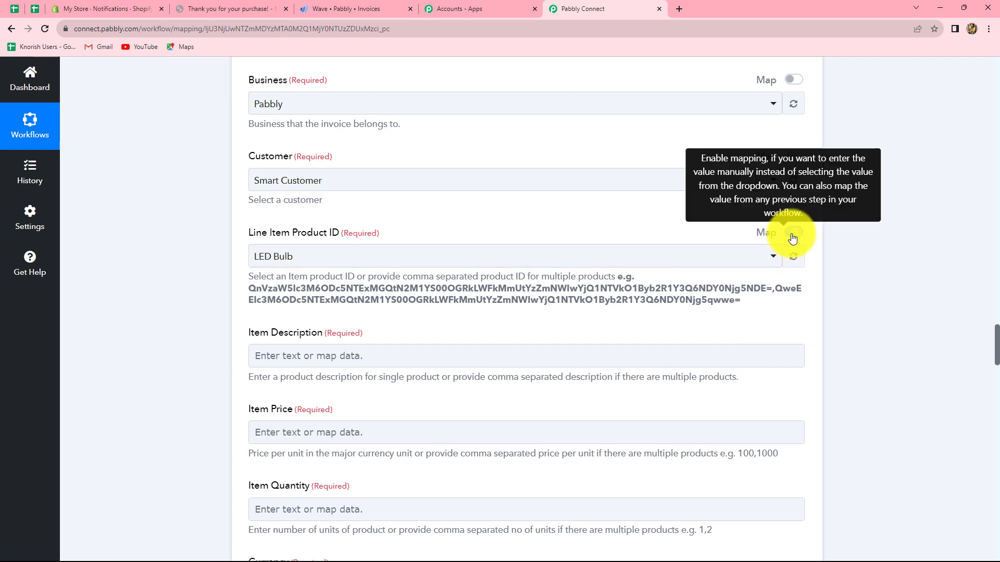
left_click(489, 259)
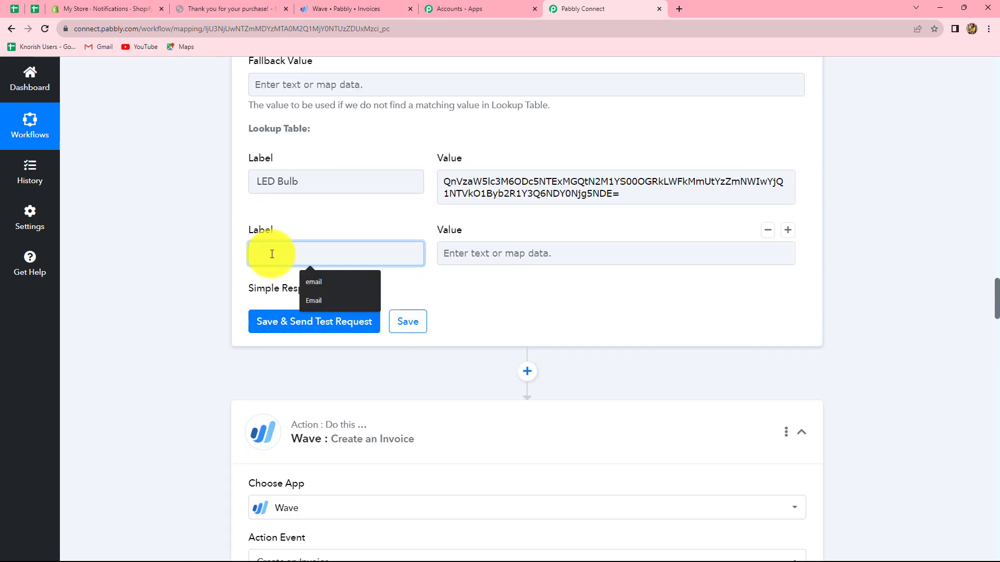
type("e Light")
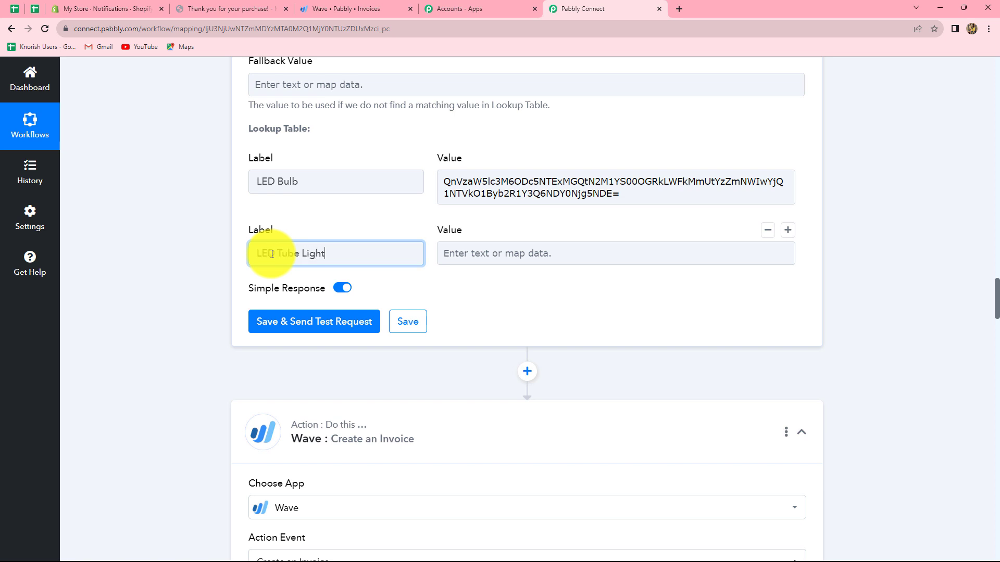
Choose Led Tube Light as the Wave invoice's Line Item Product ID, turn on mapping for the field and copy the product ID
scroll(560, 401, "up", 3)
left_click(460, 410)
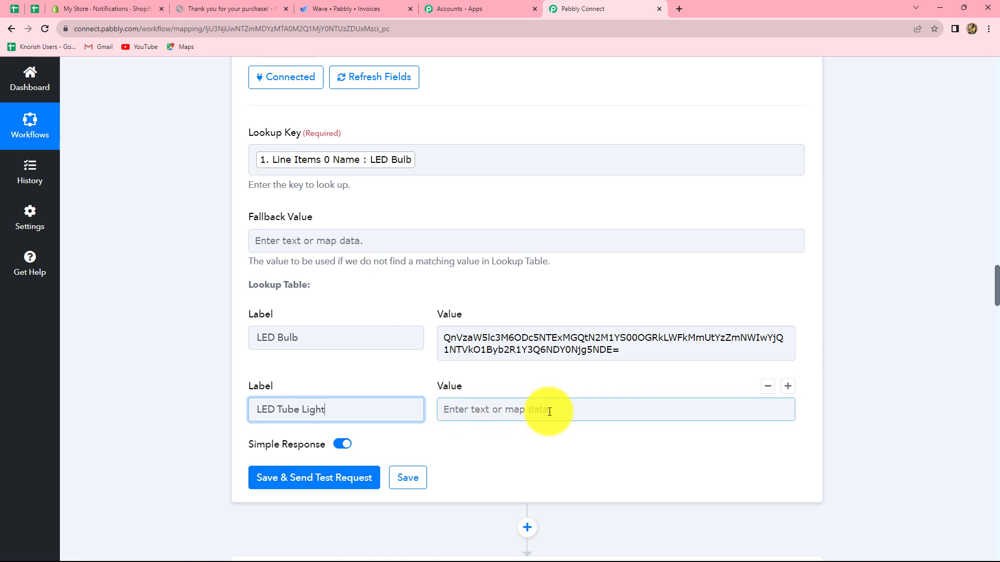
scroll(801, 436, "down", 13)
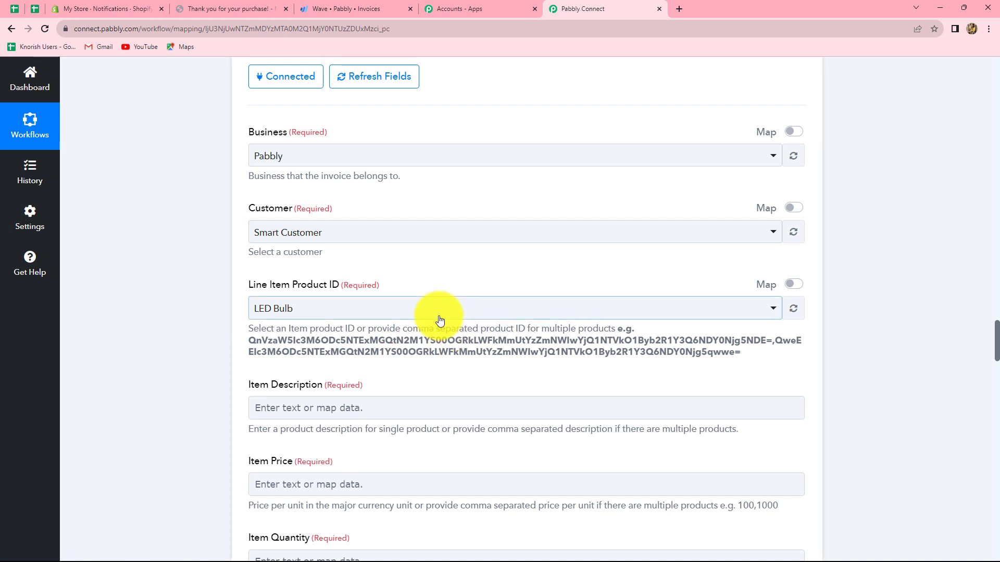
left_click(408, 311)
left_click(291, 441)
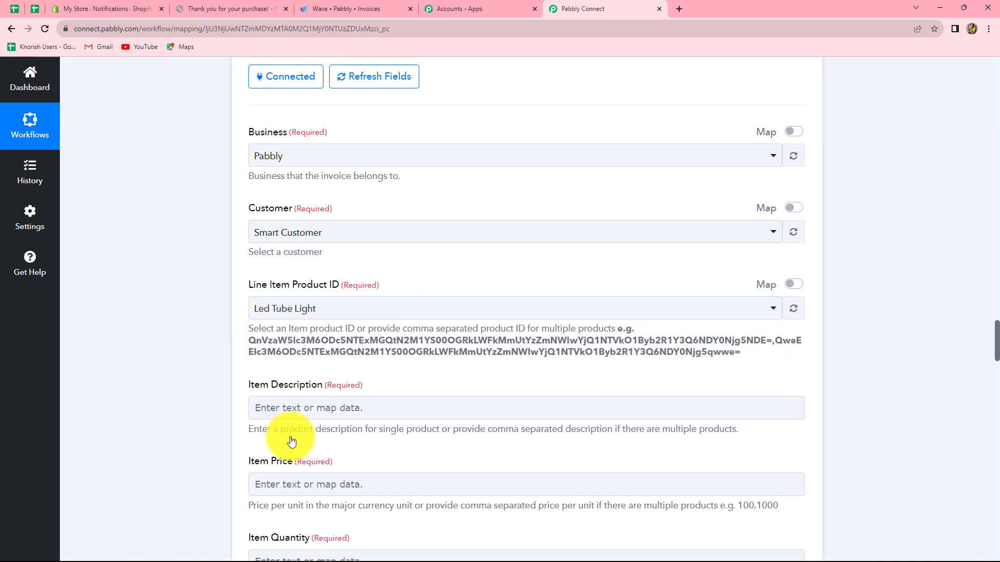
left_click(794, 284)
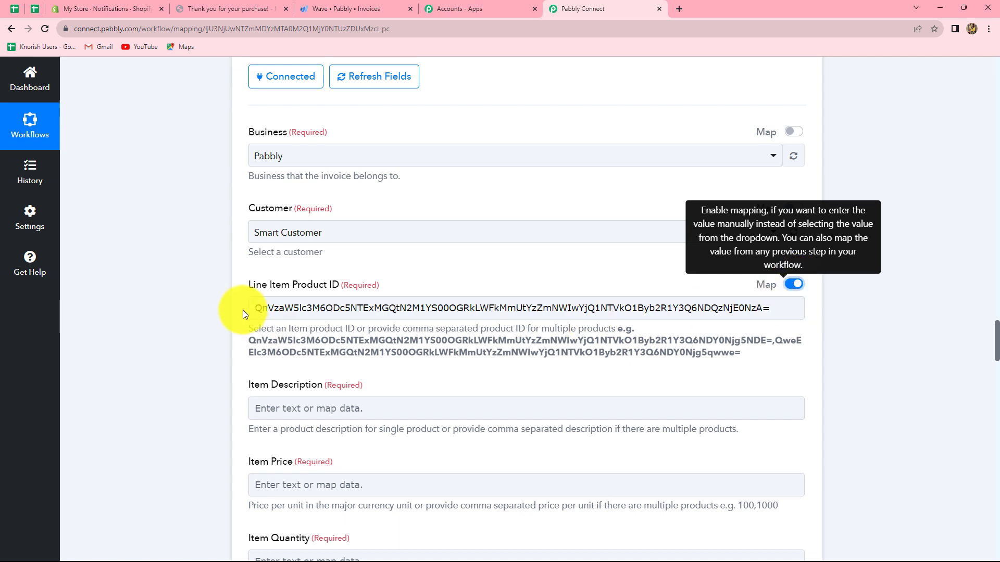
left_click_drag(253, 308, 655, 323)
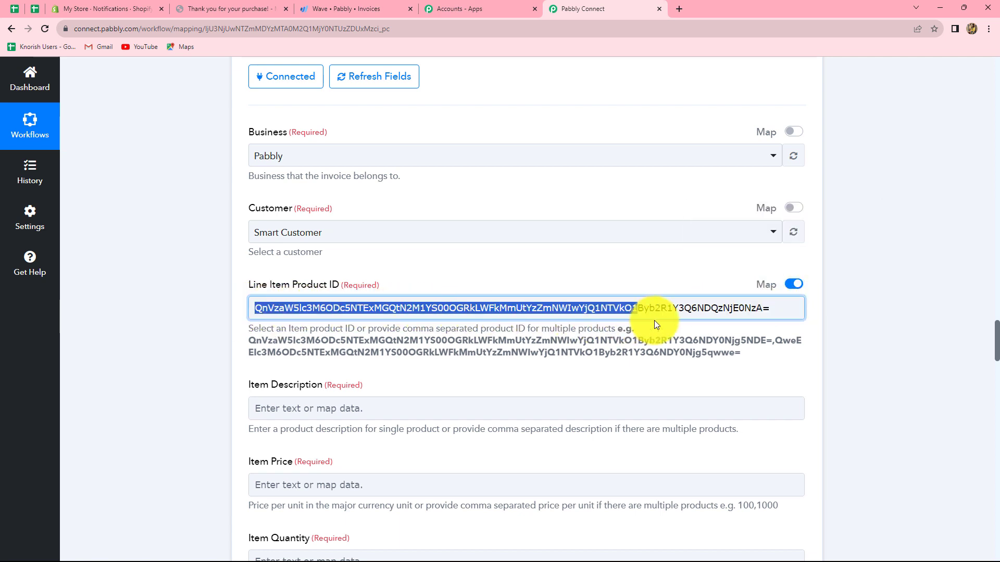
left_click_drag(765, 323, 742, 332)
key("ctrl+c")
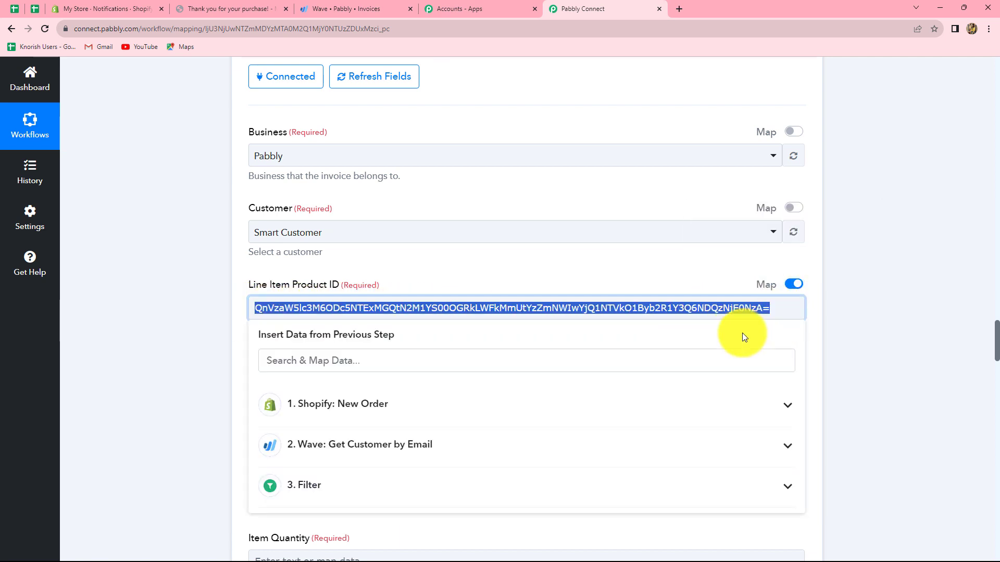
Paste the copied product ID as the value of the LED Tube Light row in the lookup table
scroll(433, 273, "up", 8)
scroll(442, 282, "up", 3)
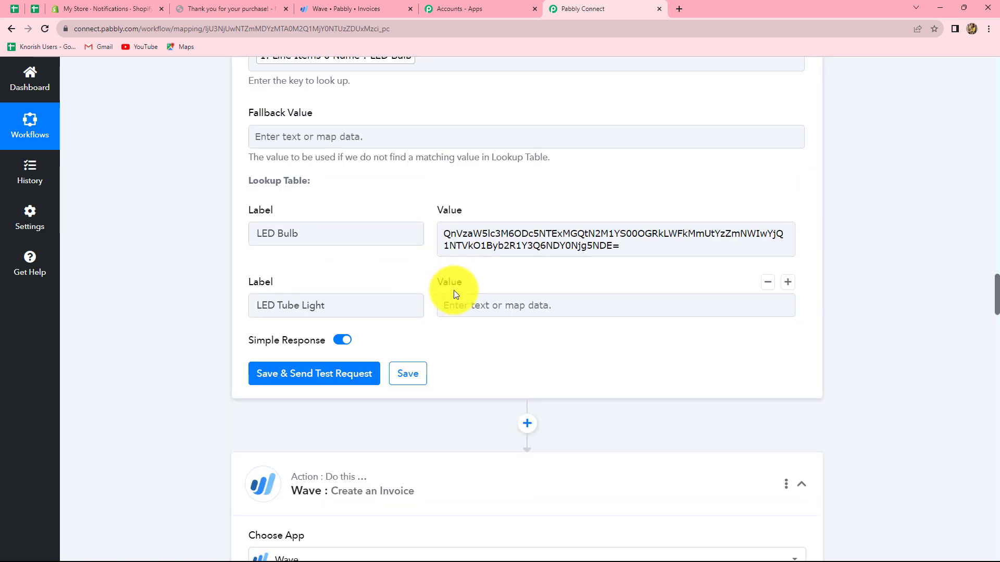
left_click(453, 301)
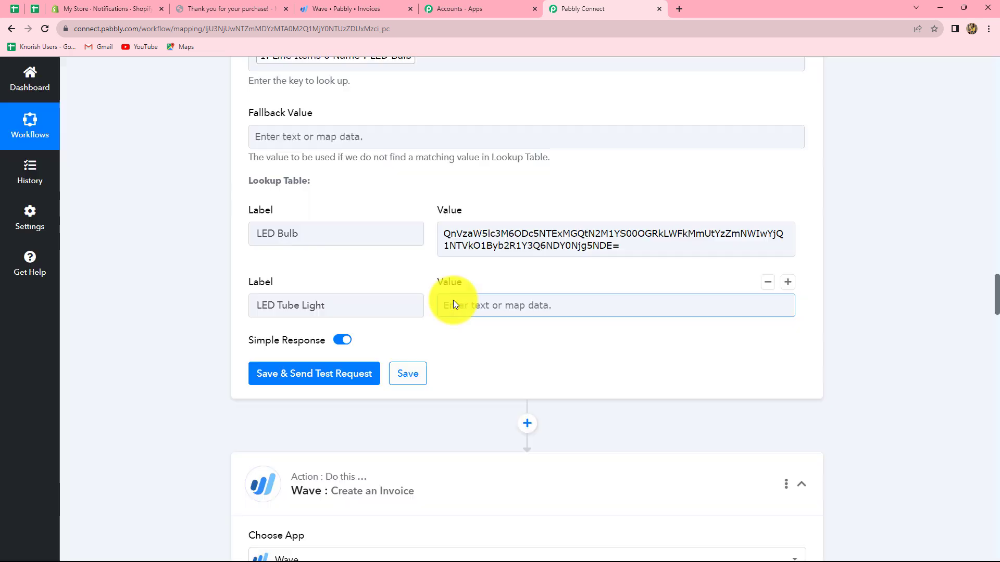
key("ctrl+v")
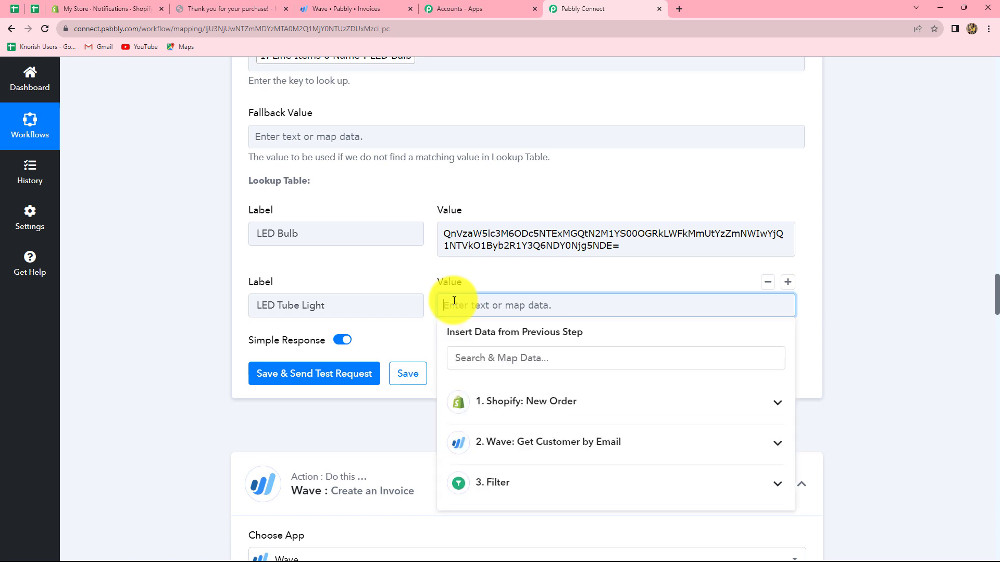
left_click(894, 335)
Delete the Wave Create an Invoice step that follows the lookup table
scroll(710, 350, "down", 4)
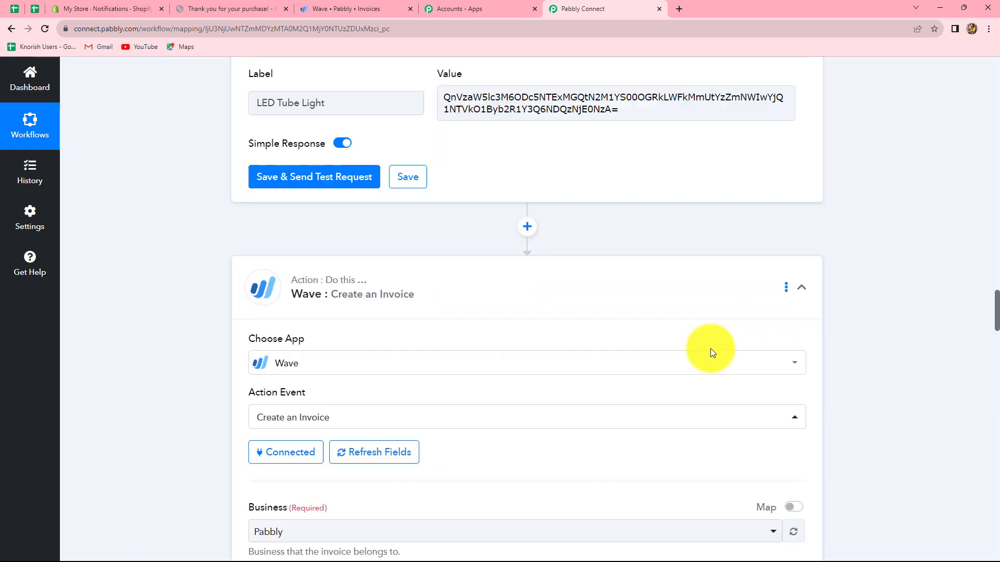
left_click(787, 290)
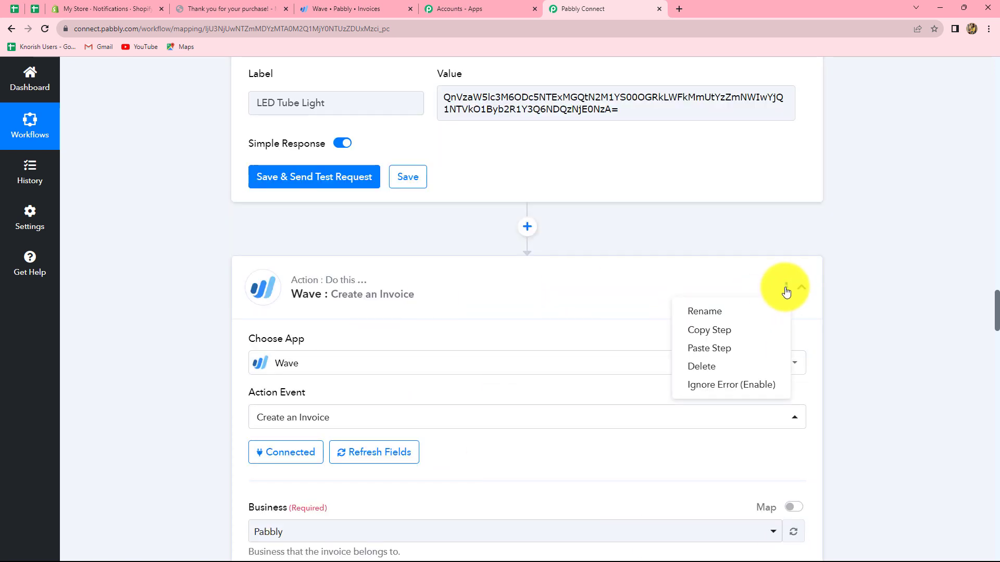
left_click(737, 371)
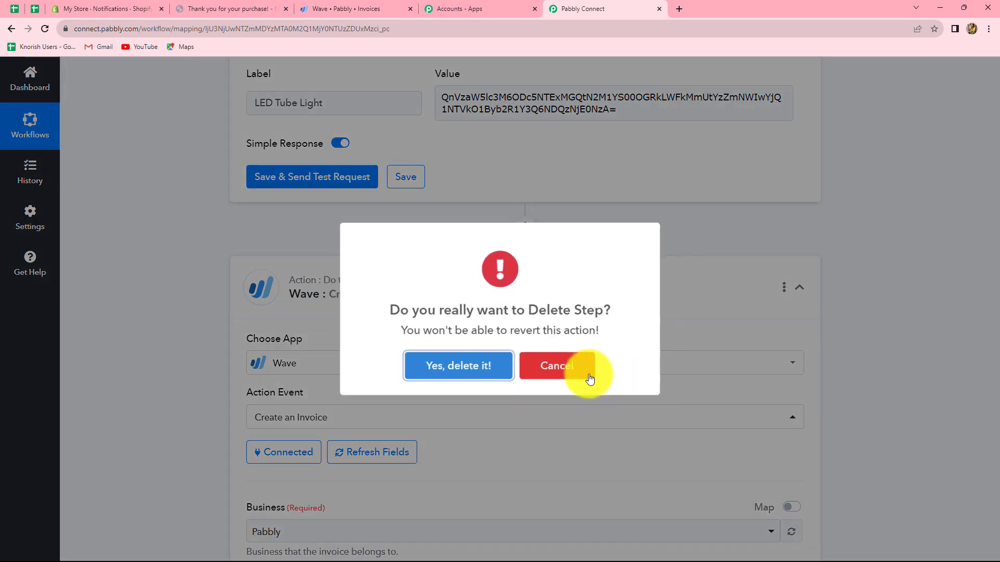
left_click(508, 368)
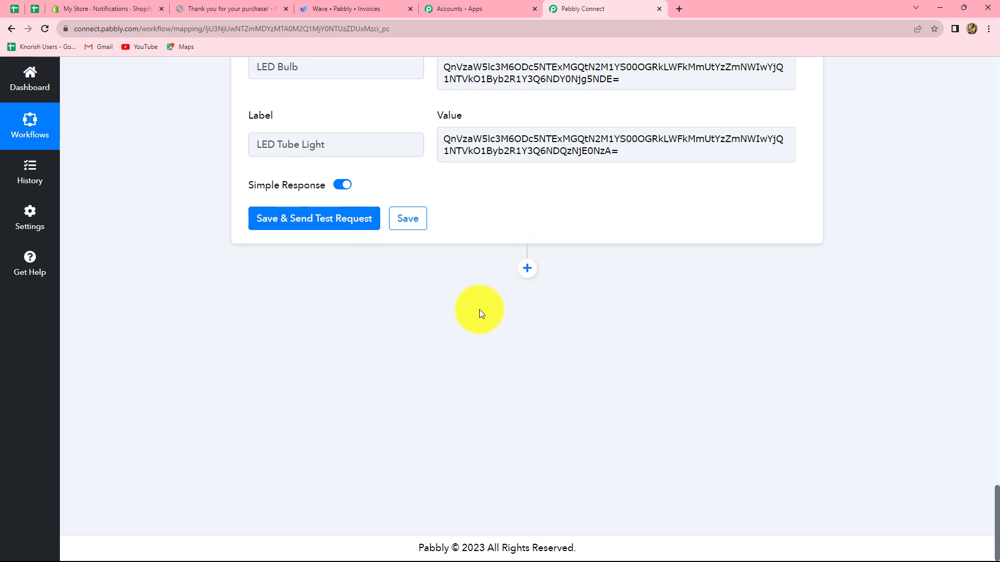
Save the lookup table step with a test request and check the Result Value in its response
left_click(274, 223)
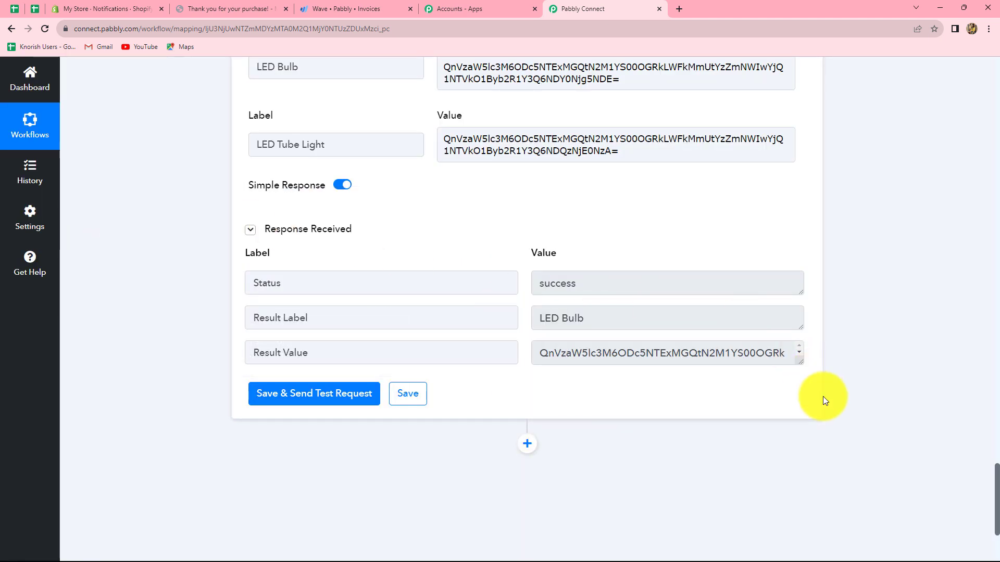
left_click_drag(544, 353, 779, 363)
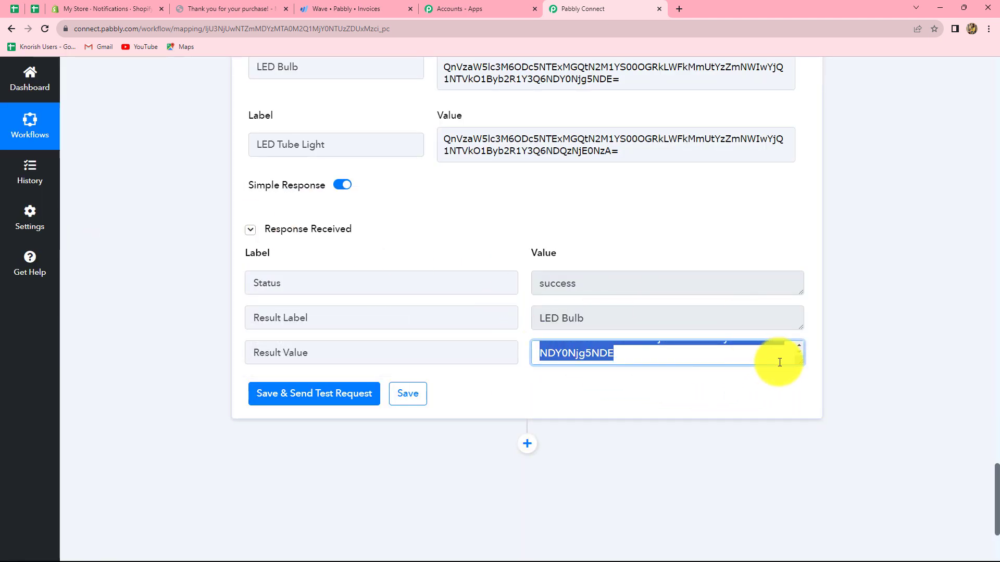
left_click(872, 369)
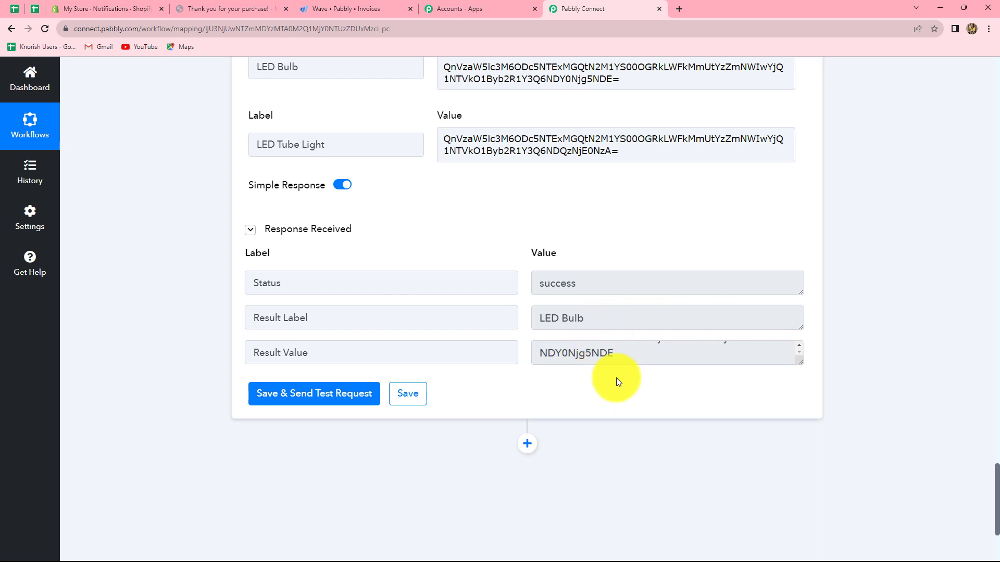
Add a Wave step with the Create an Invoice event after the lookup table and connect it through the existing Wave #7 connection
scroll(604, 218, "down", 3)
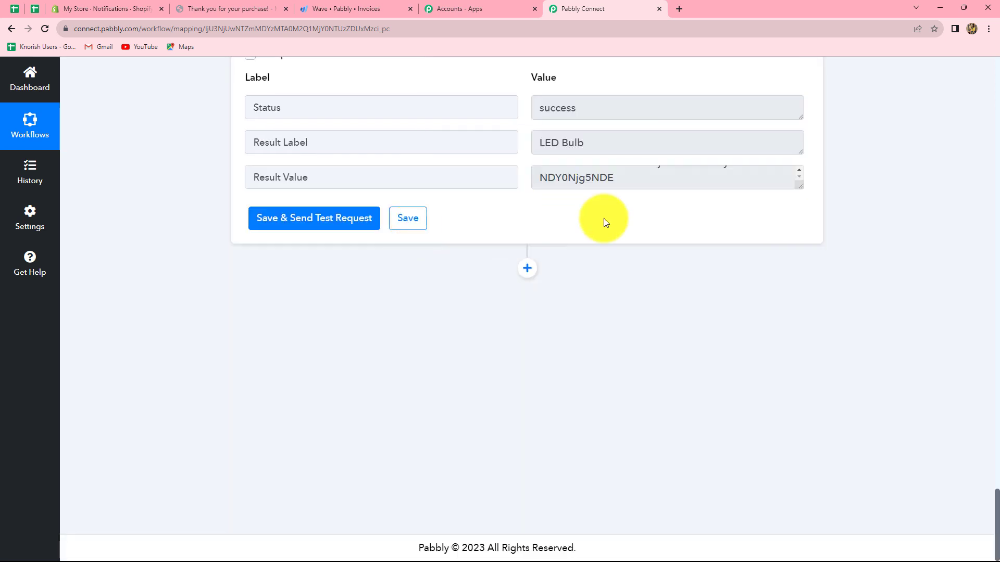
left_click(528, 269)
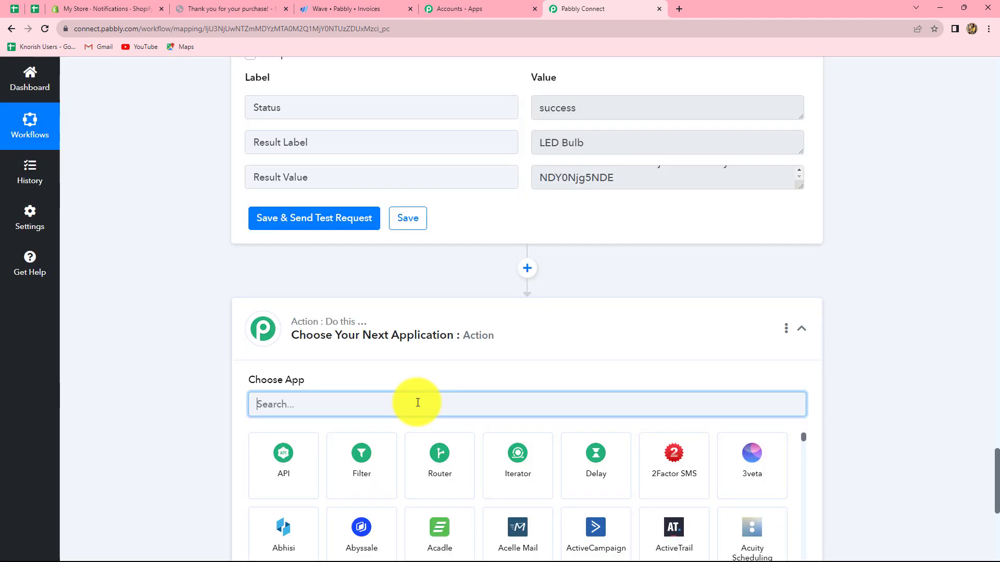
type("Wa")
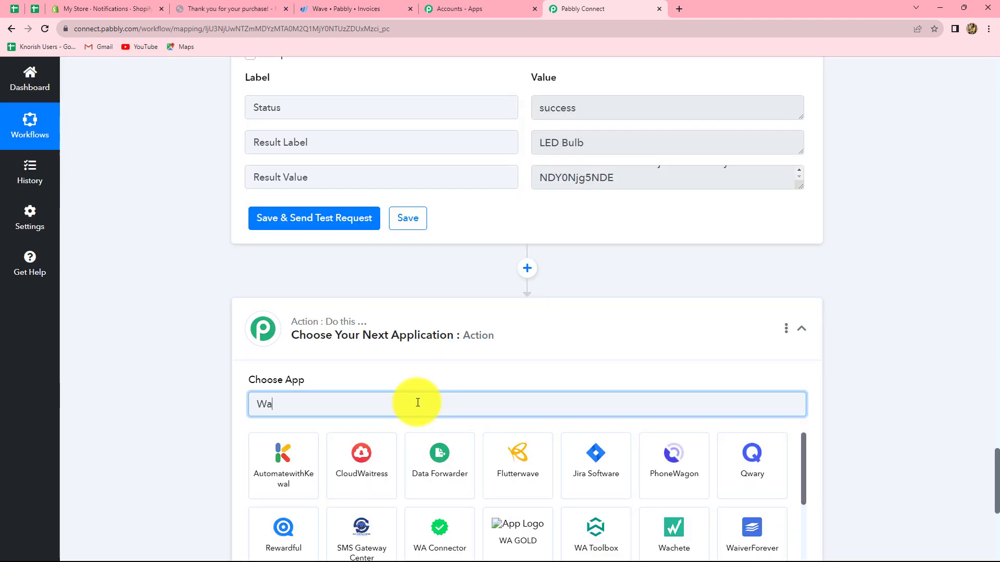
type("ve")
left_click(361, 464)
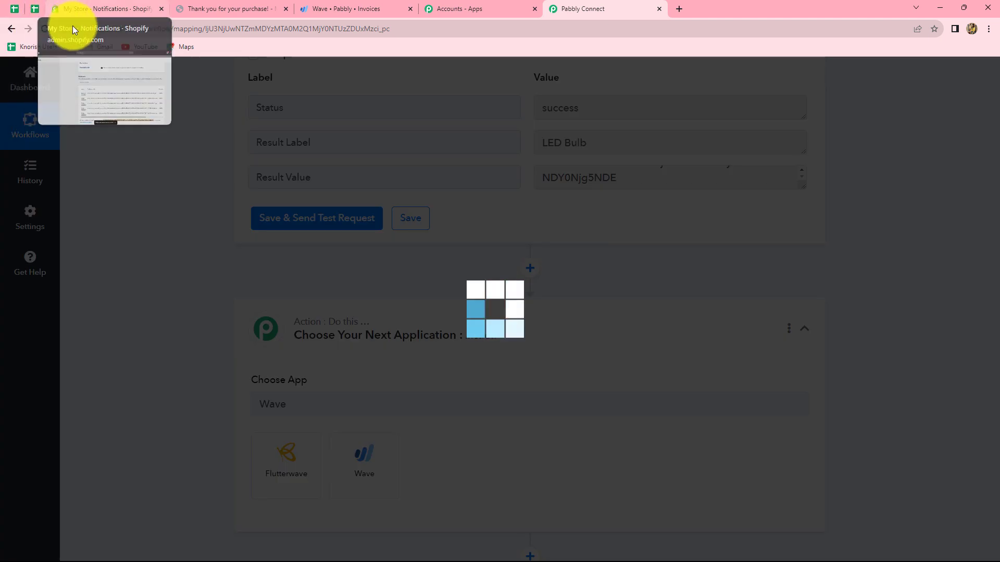
left_click(363, 460)
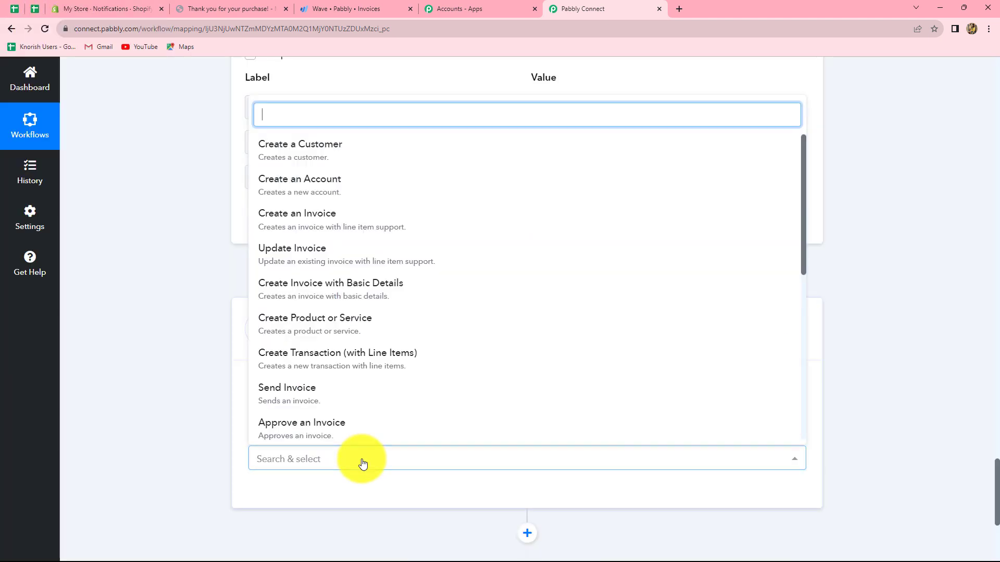
left_click(293, 215)
left_click(291, 497)
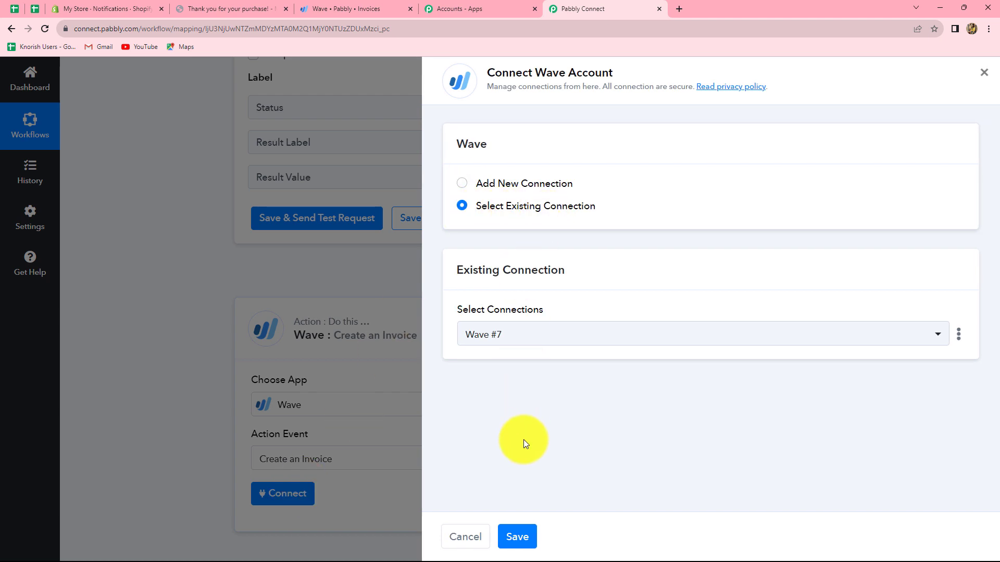
left_click(516, 537)
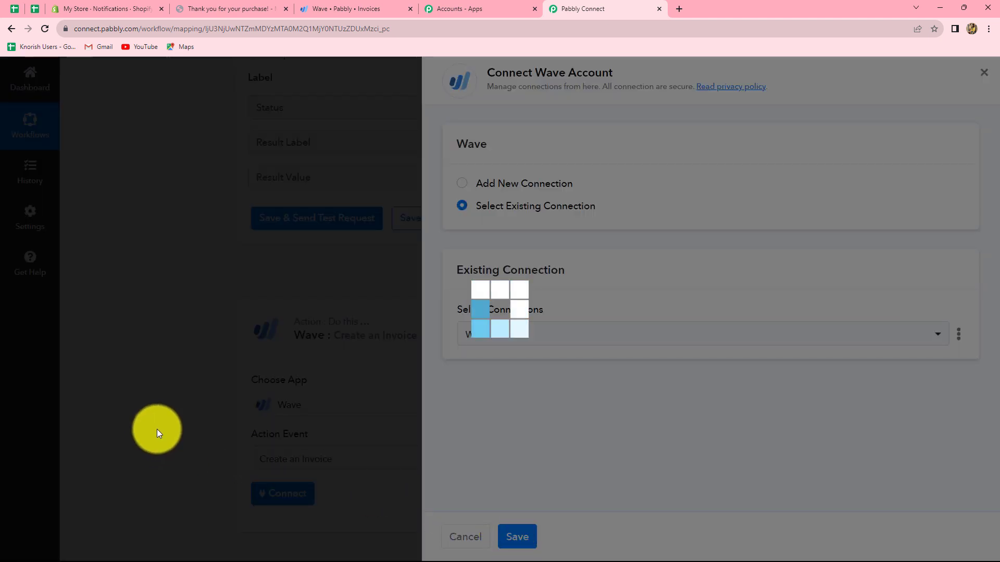
Review the invoice step's Customer options and the customer node ID in the Get Customer by Email response
scroll(545, 403, "down", 5)
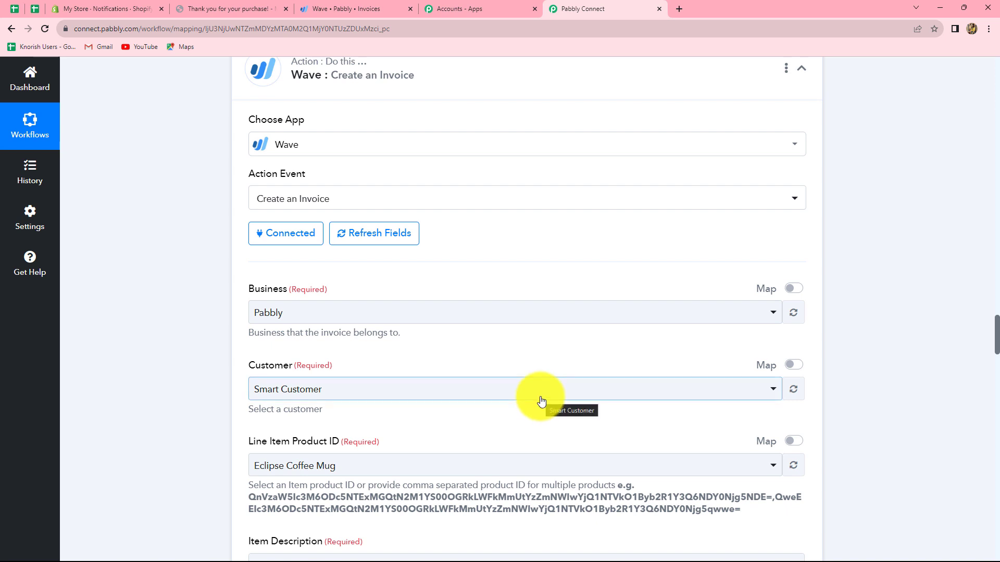
scroll(471, 356, "down", 3)
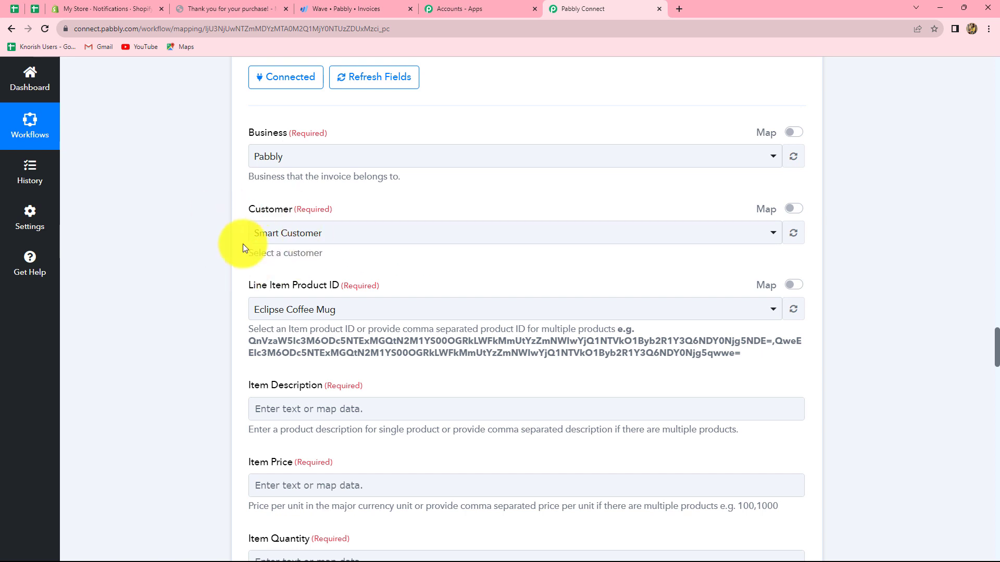
left_click(338, 236)
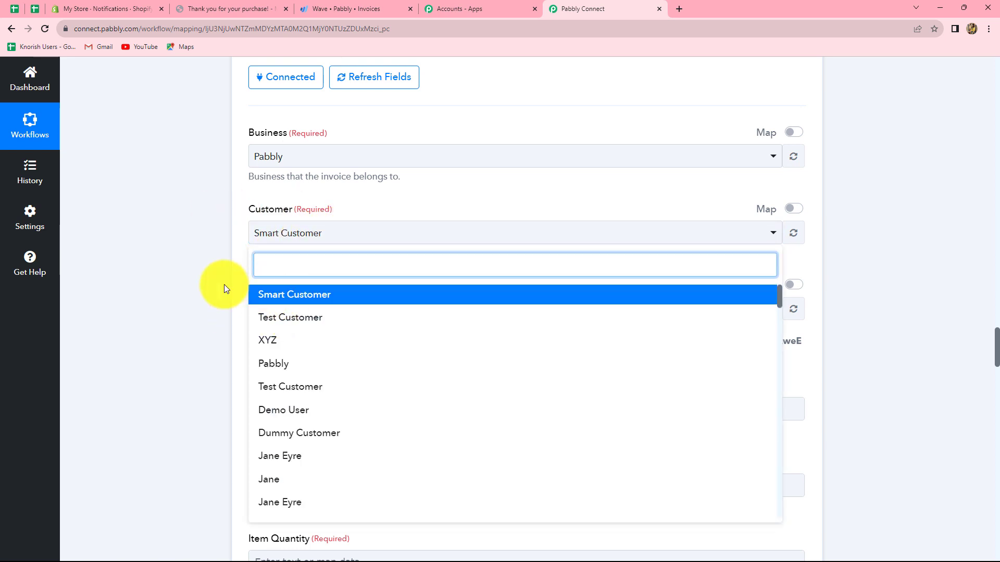
left_click(264, 289)
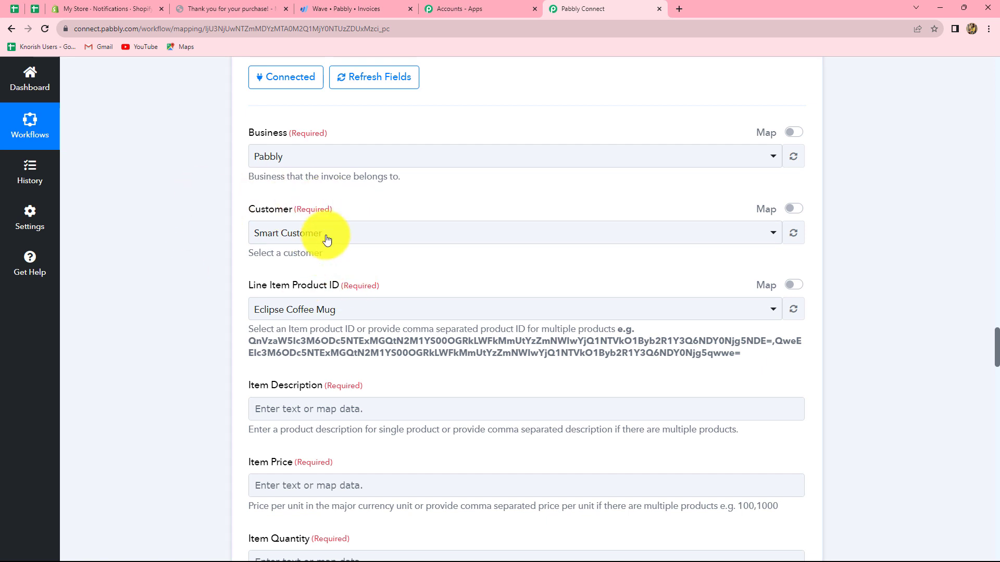
left_click(327, 240)
left_click(290, 292)
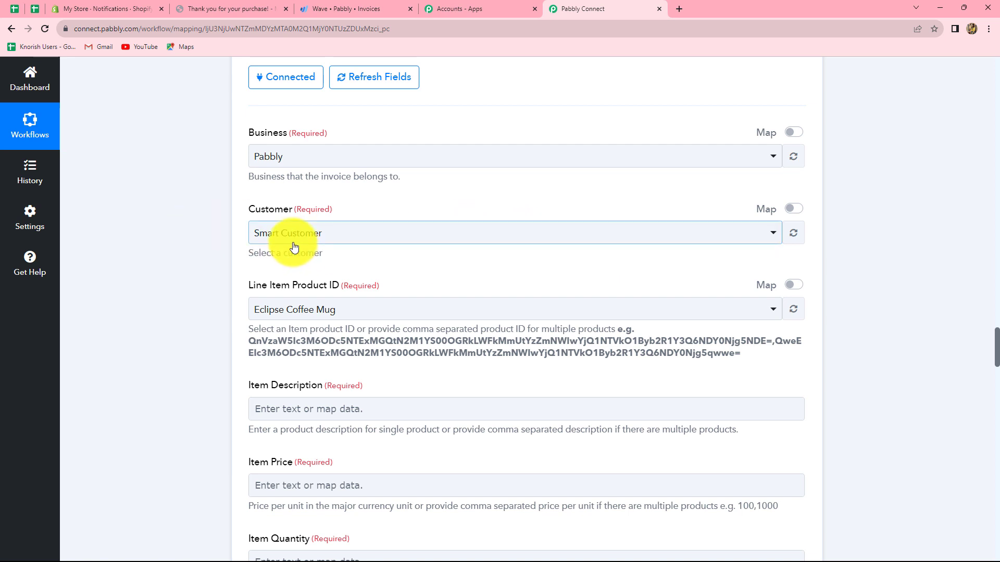
scroll(589, 368, "up", 15)
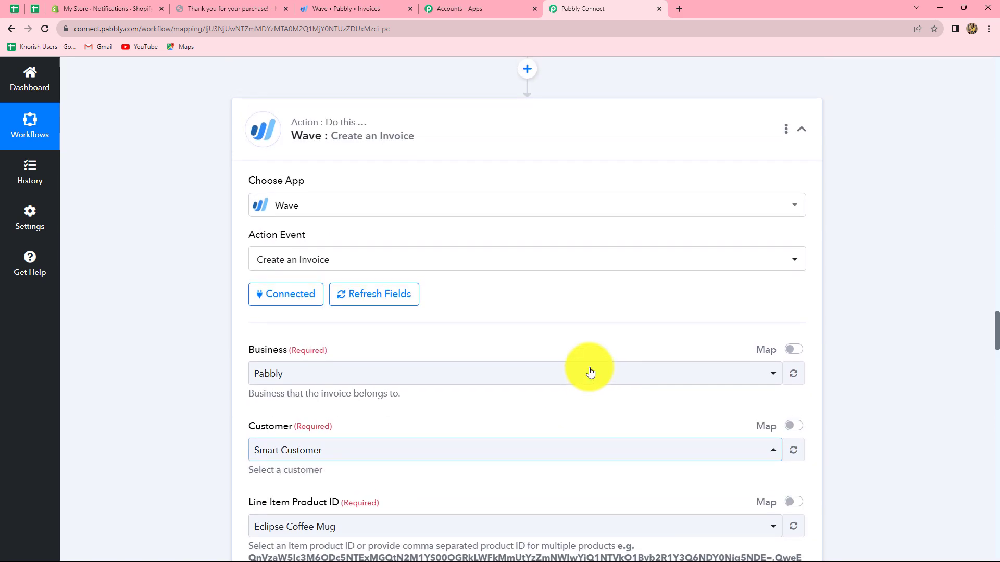
scroll(586, 370, "up", 15)
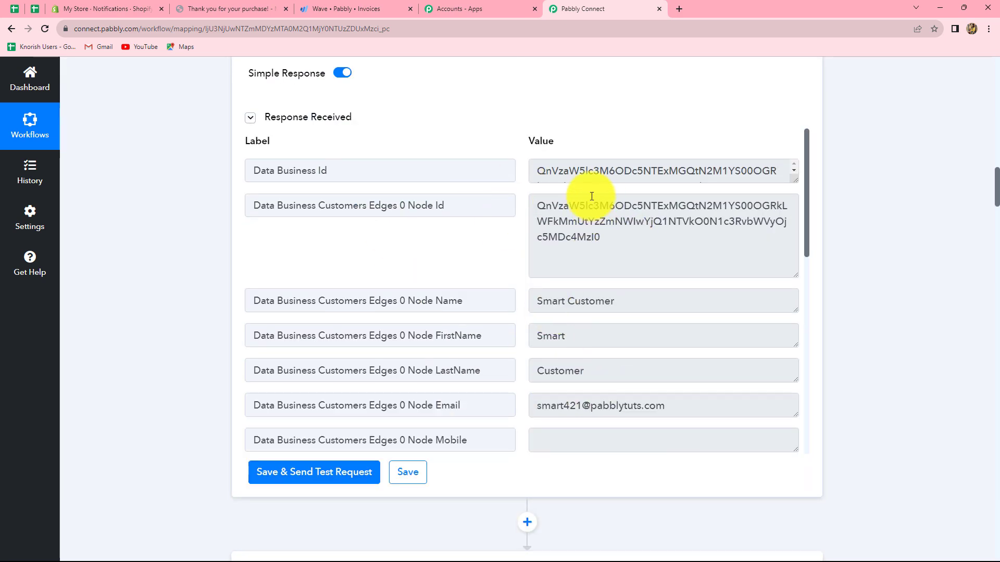
left_click_drag(533, 206, 880, 283)
left_click(824, 313)
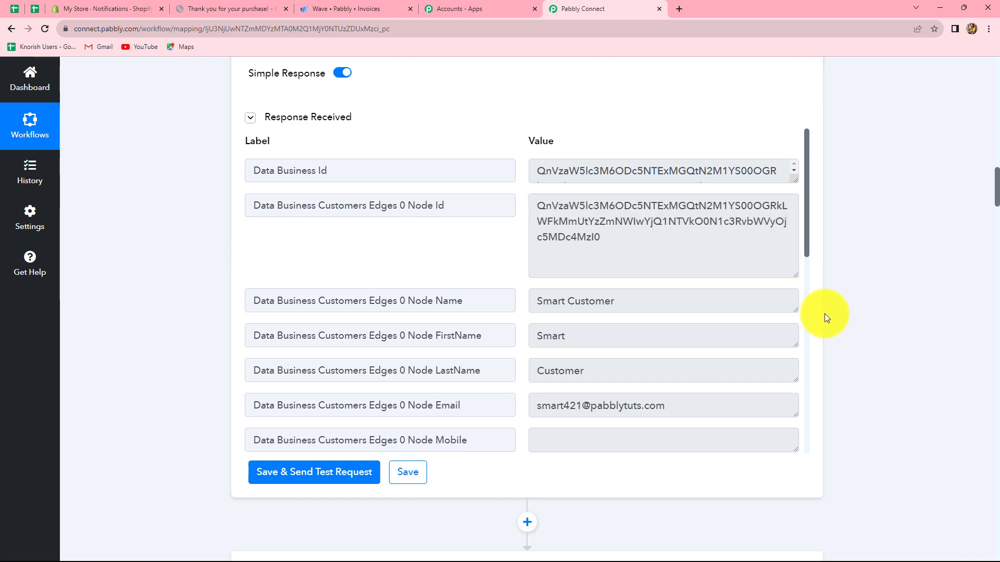
scroll(823, 313, "down", 12)
scroll(824, 314, "down", 20)
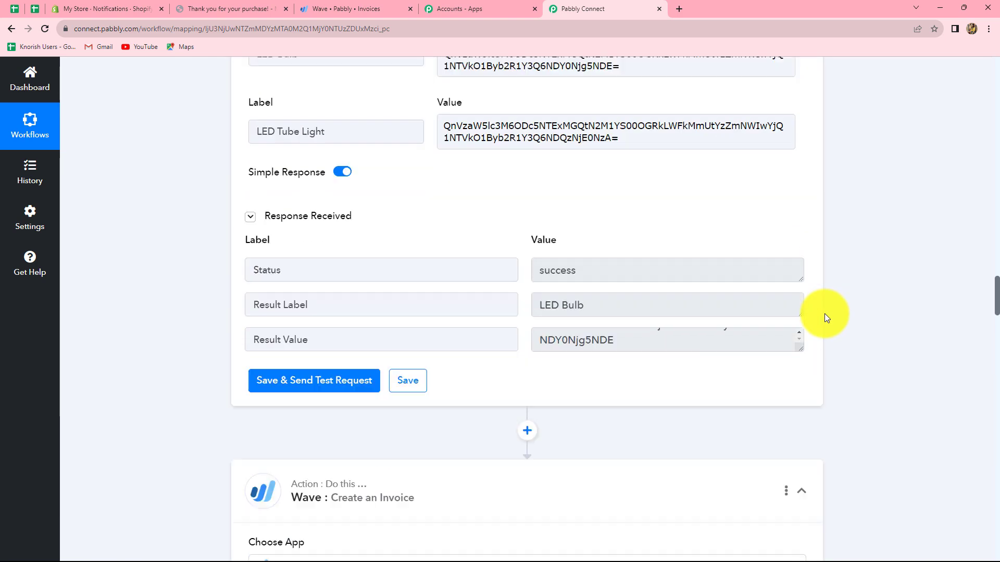
scroll(825, 313, "down", 3)
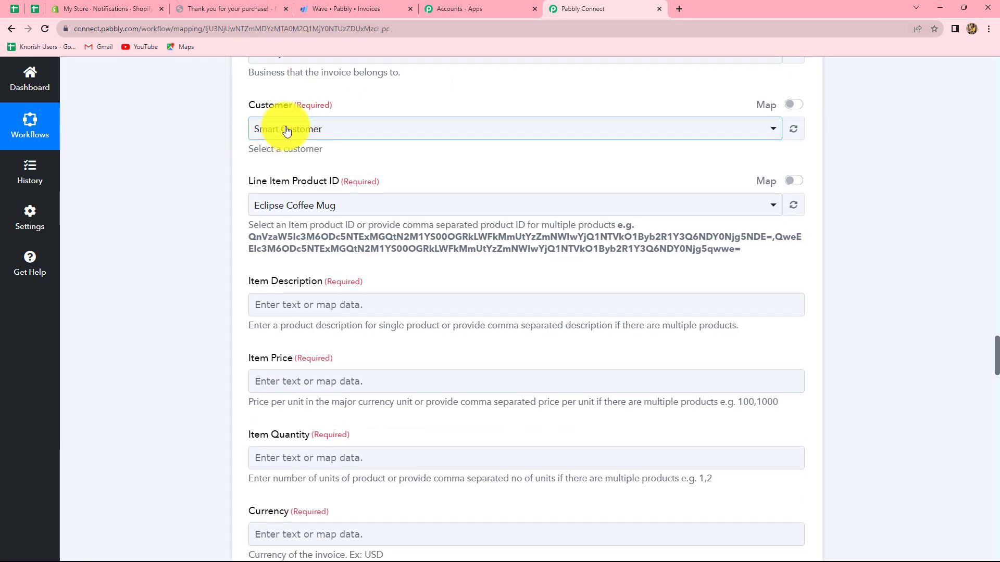
Turn on mapping for the invoice's Customer and map it to Data Business Customers Edges 0 Node Id from Get Customer by Email
left_click(793, 106)
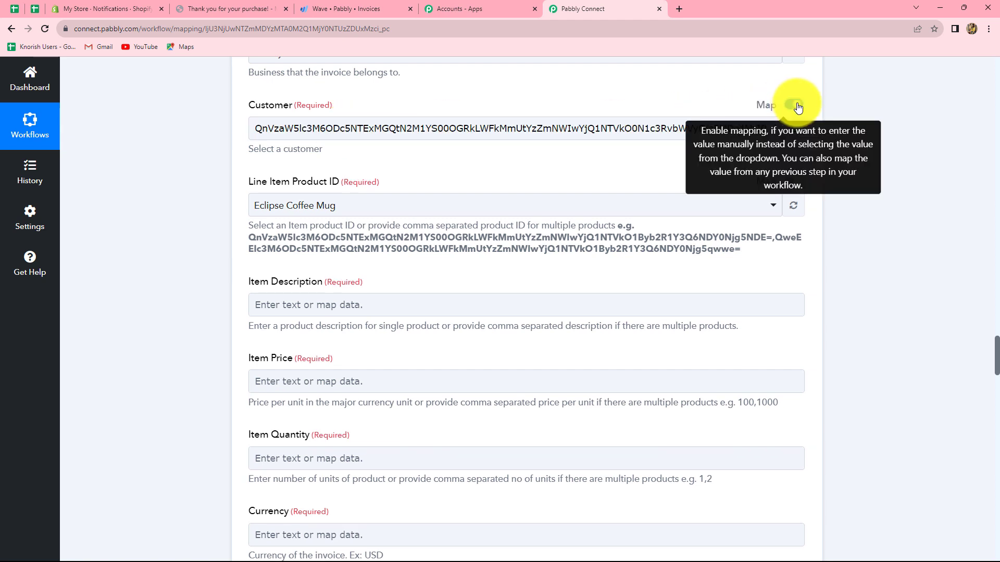
left_click(778, 129)
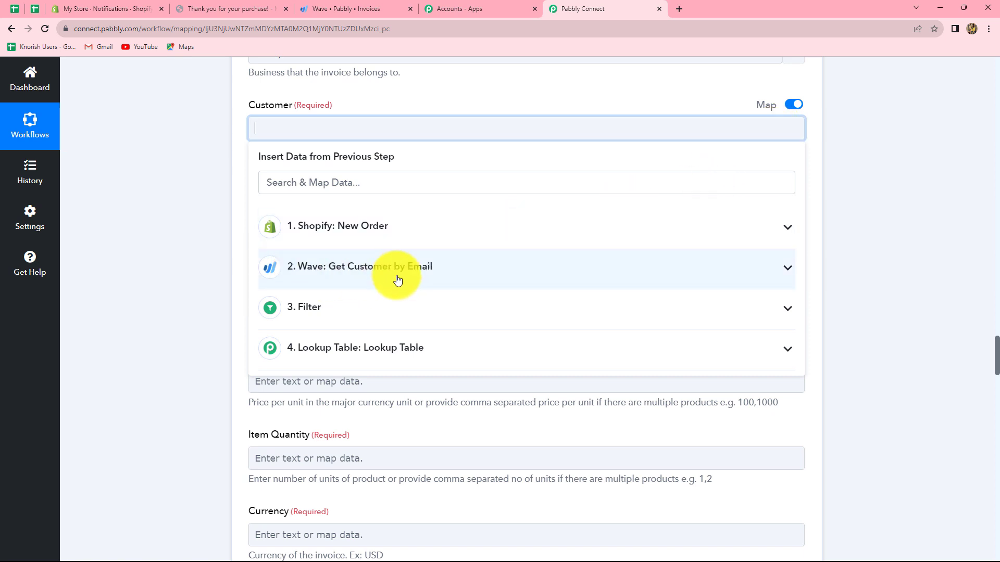
left_click(351, 271)
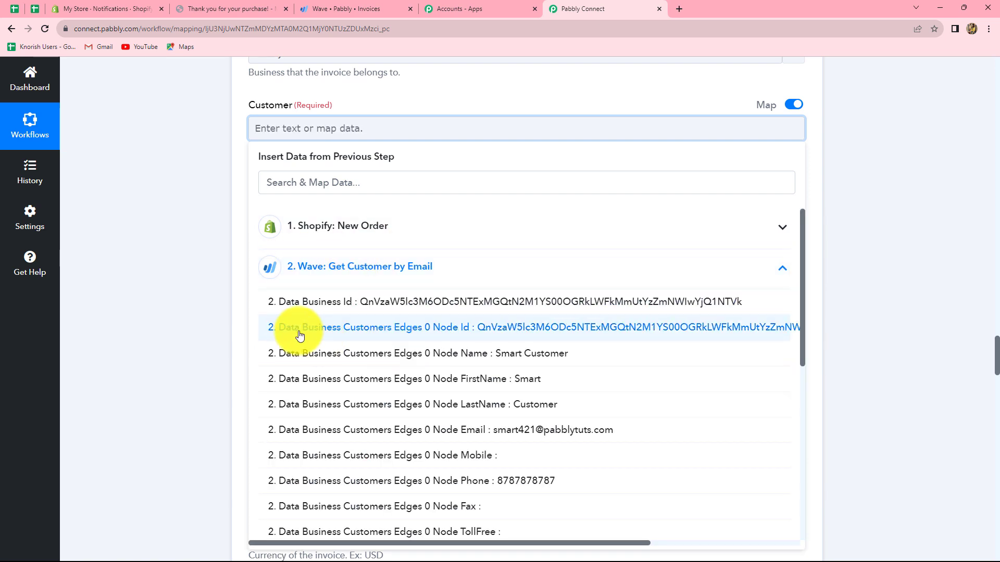
left_click(560, 328)
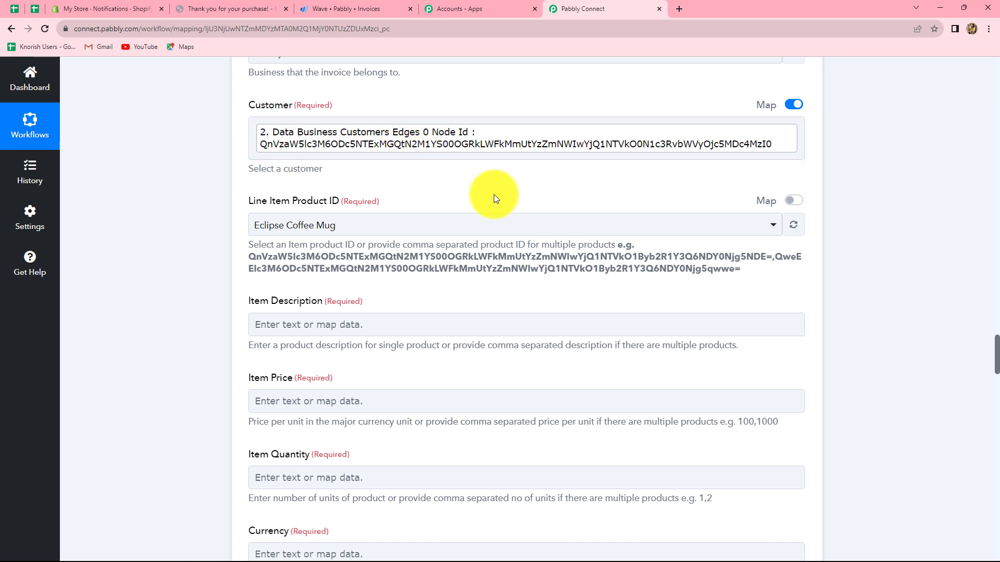
Turn on mapping for Line Item Product ID and map it to the Result Value from the Lookup Table step
scroll(493, 195, "down", 2)
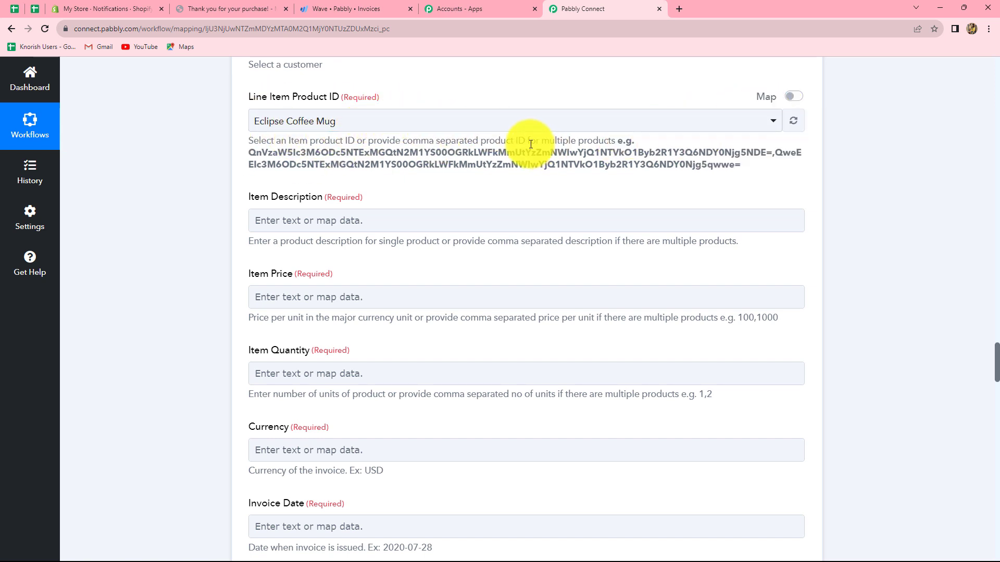
left_click(797, 98)
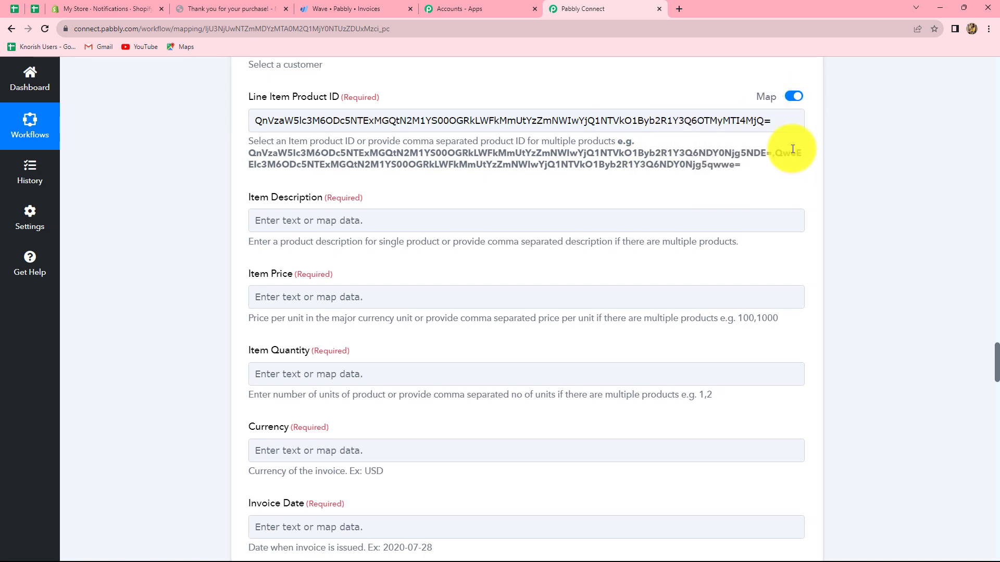
left_click(729, 120)
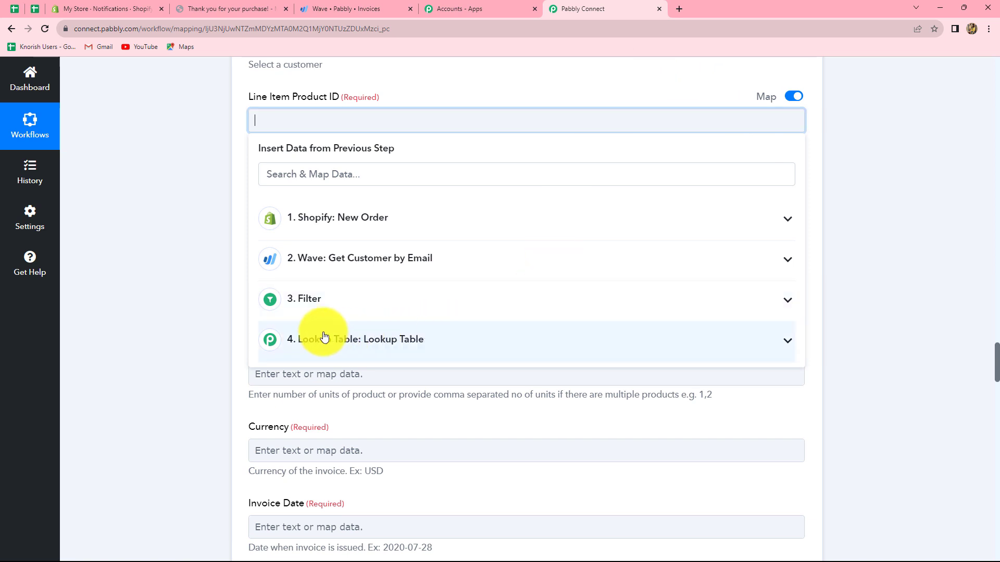
left_click(439, 343)
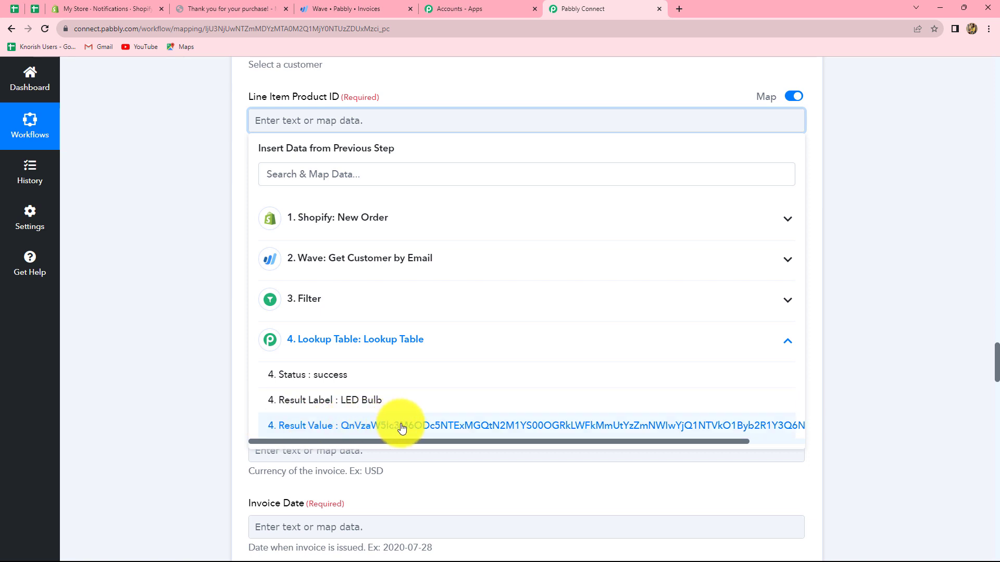
left_click(429, 423)
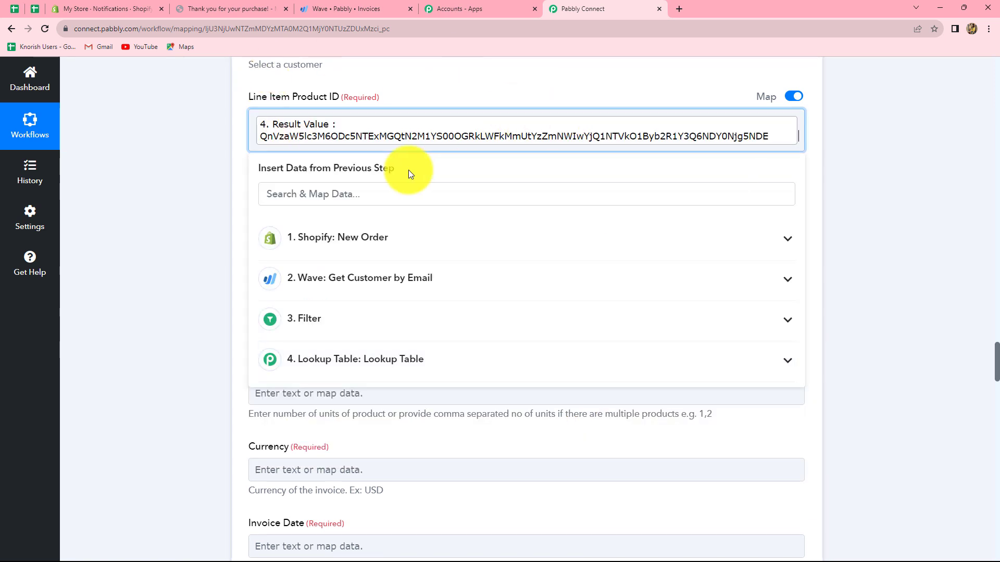
left_click(904, 219)
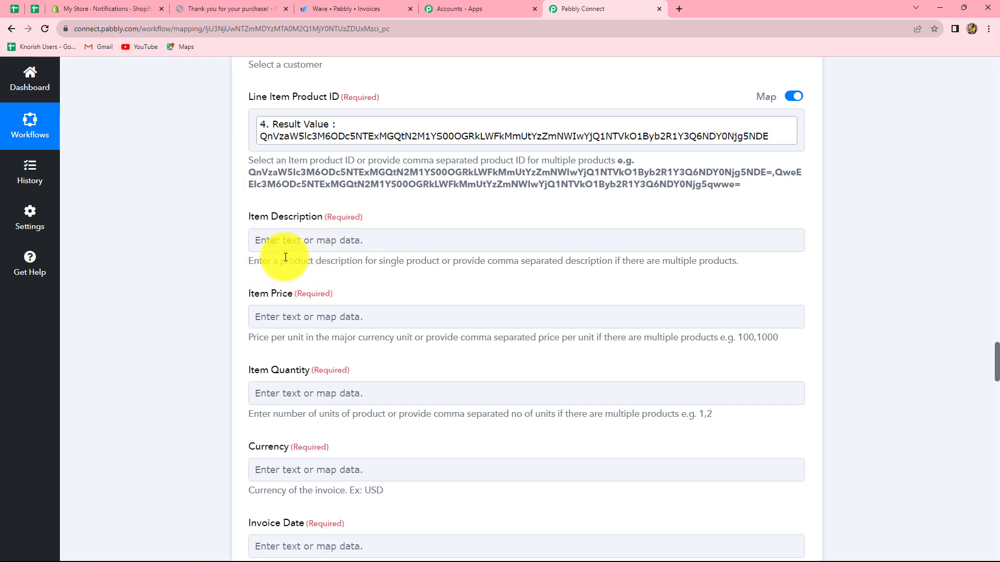
Map Item Description to Line Items 0 Name from the Shopify New Order data
scroll(277, 252, "down", 3)
scroll(296, 131, "up", 1)
left_click(296, 135)
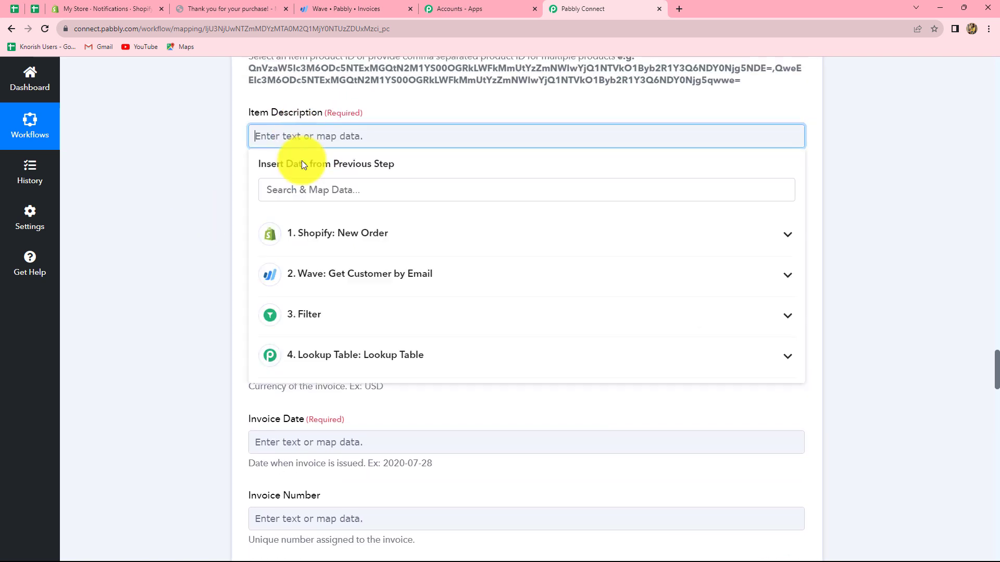
left_click(253, 233)
left_click(325, 191)
type("des")
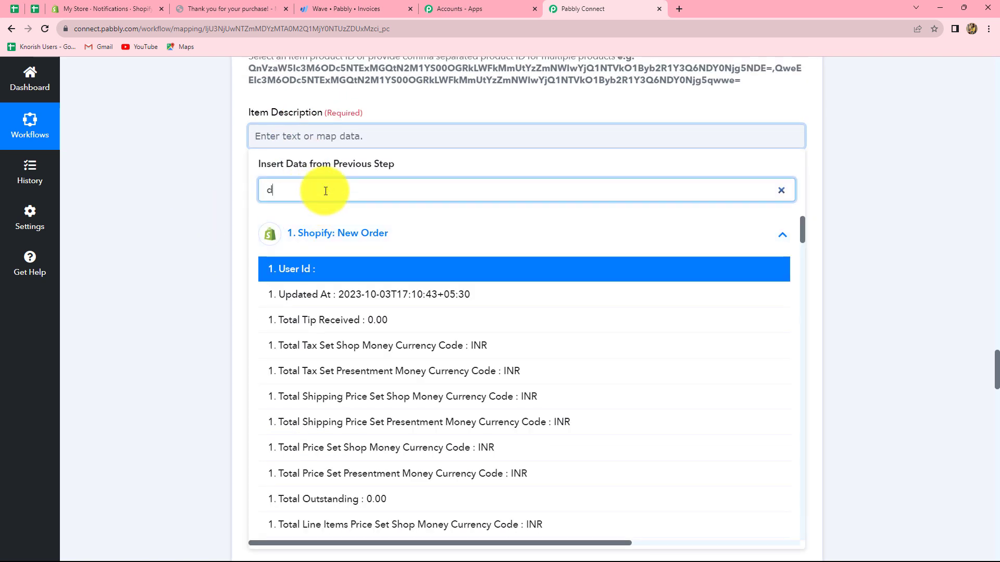
key("BackSpace")
key("BackSpace")
key("BackSpace")
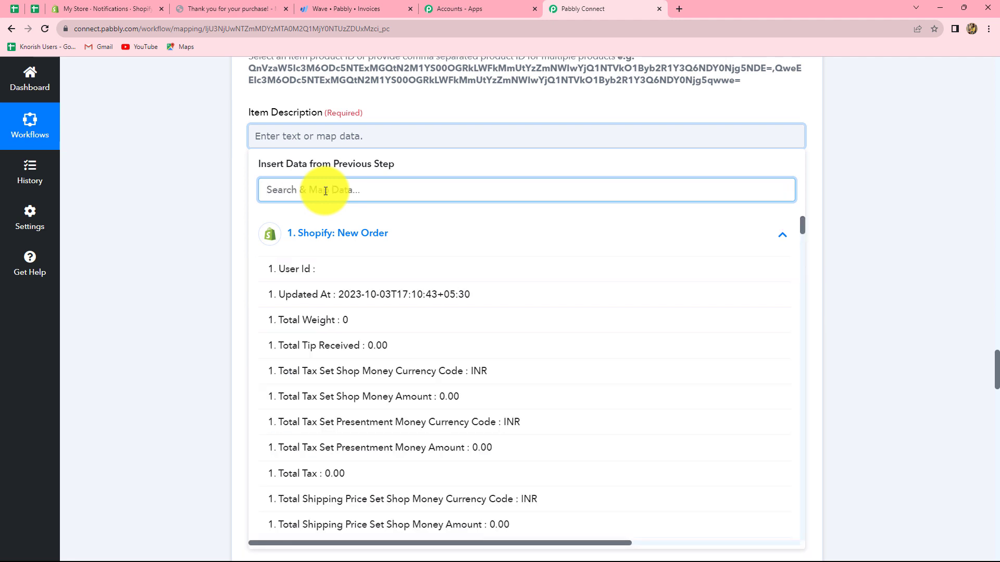
type("item")
scroll(521, 367, "down", 5)
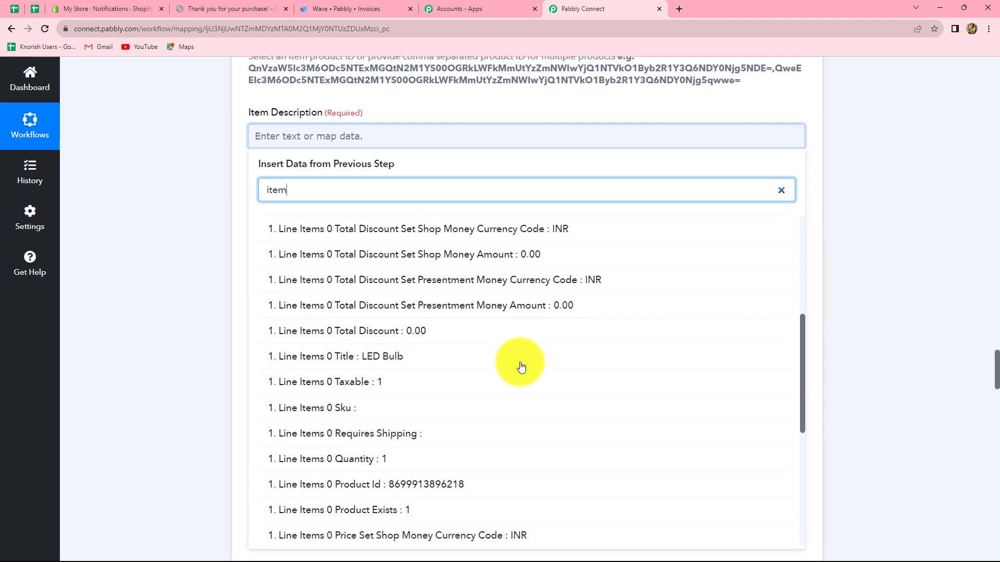
scroll(521, 367, "down", 5)
left_click(455, 350)
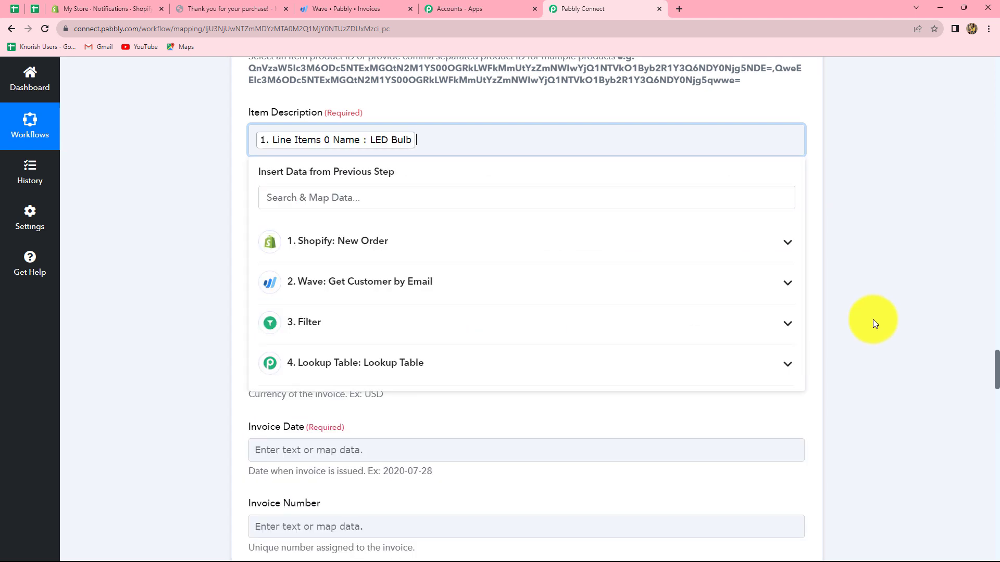
left_click(872, 320)
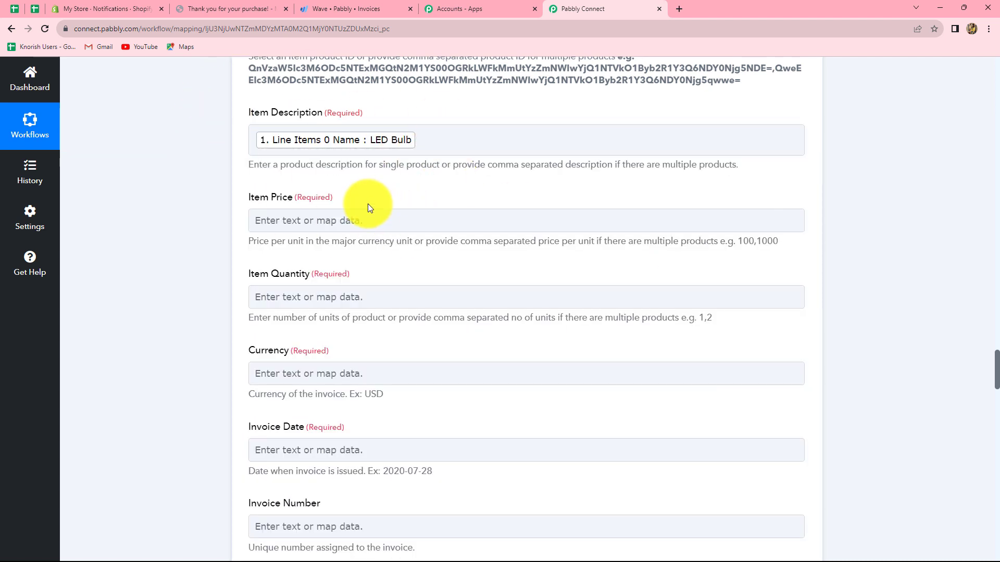
Map Item Price to Total Price Set Shop Money Amount from the Shopify New Order data
scroll(354, 187, "down", 2)
left_click(313, 116)
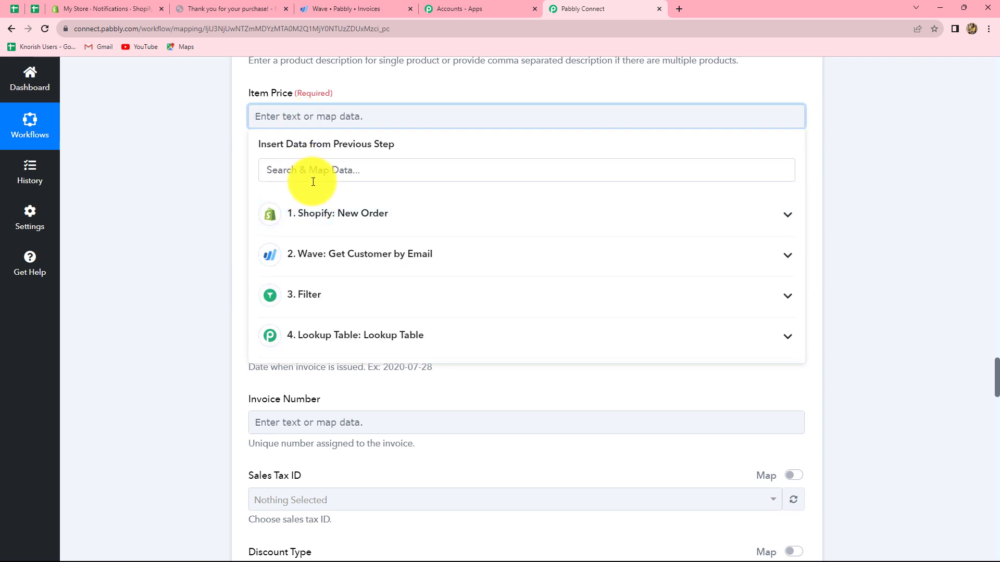
left_click(291, 214)
left_click(314, 170)
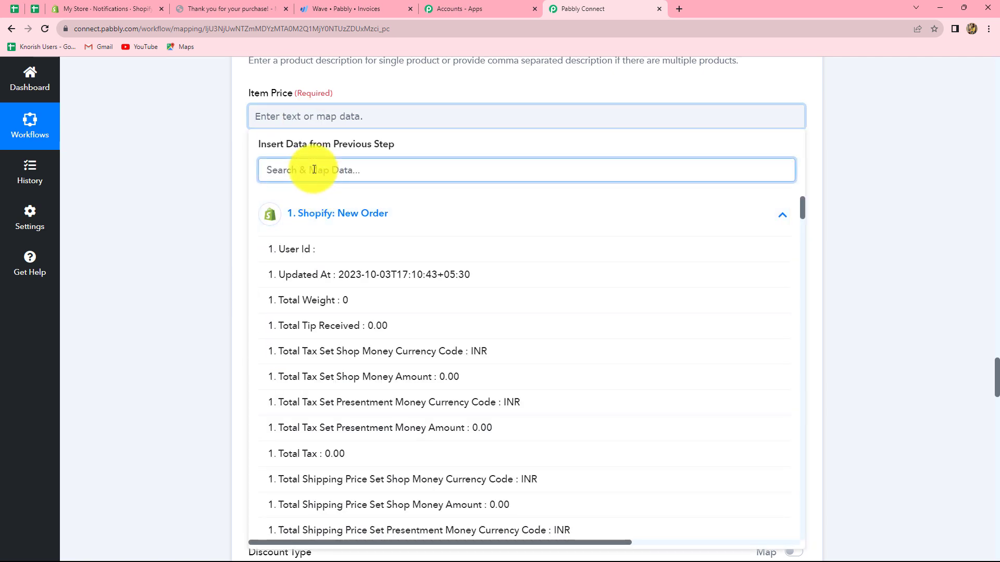
type("amou")
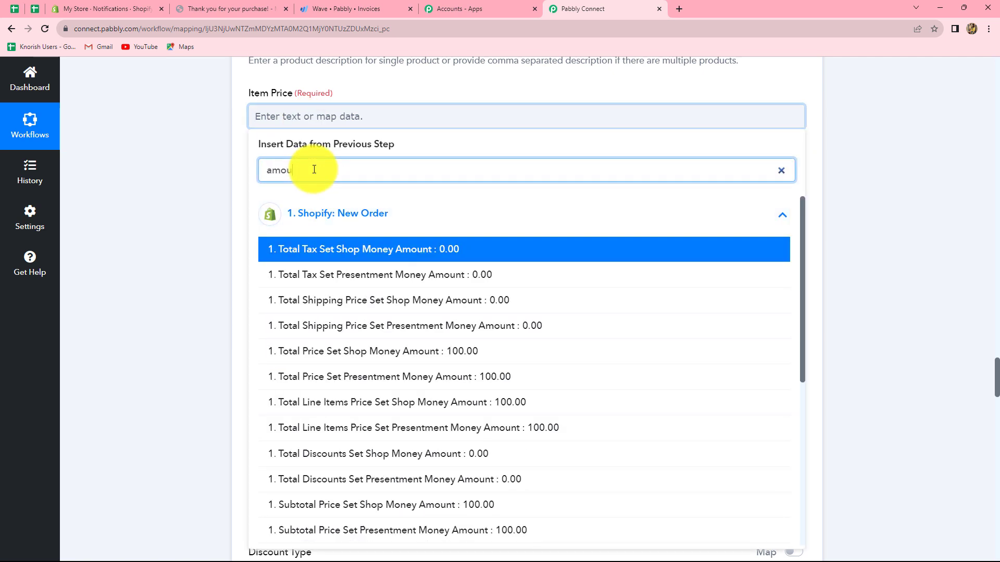
type("nt")
left_click(351, 351)
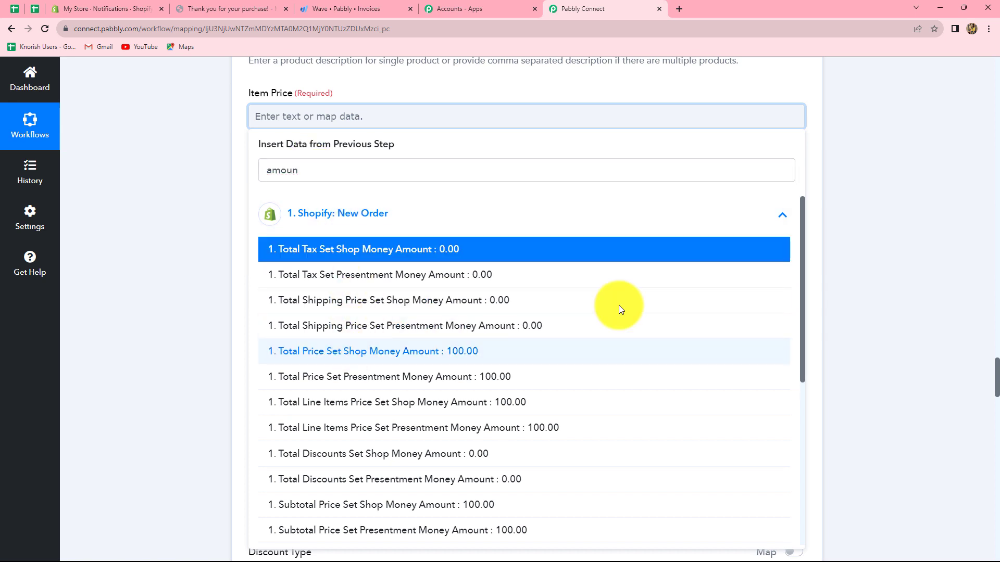
left_click(867, 295)
Map Item Quantity to Line Items 0 Quantity from the Shopify New Order data
scroll(451, 189, "down", 2)
left_click(313, 99)
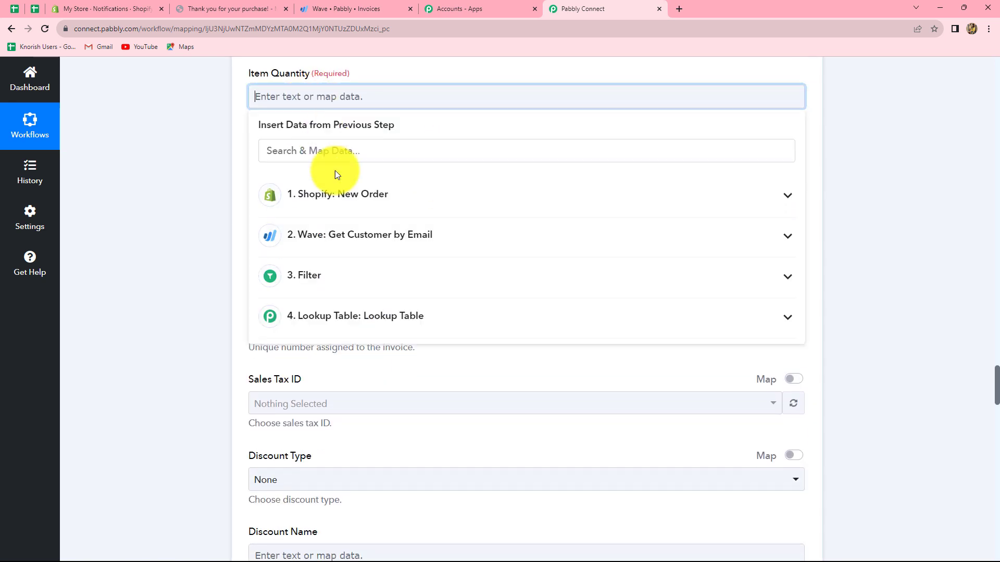
left_click(335, 202)
left_click(335, 153)
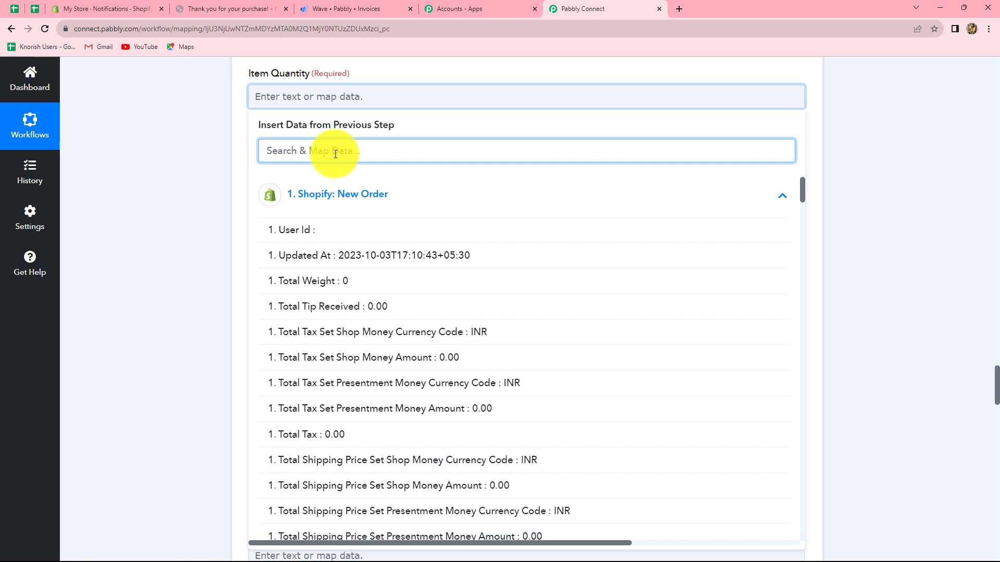
type("quan")
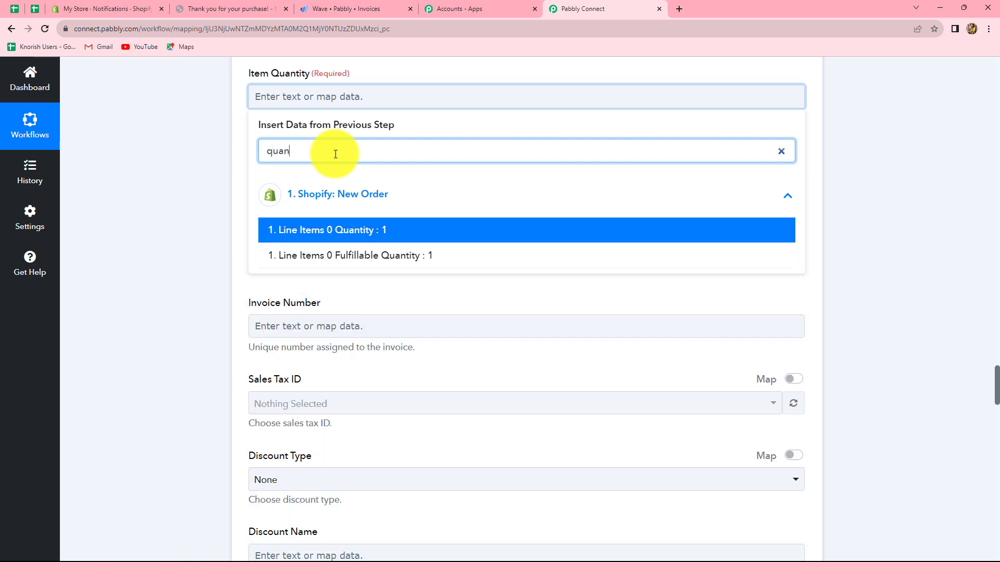
left_click(312, 229)
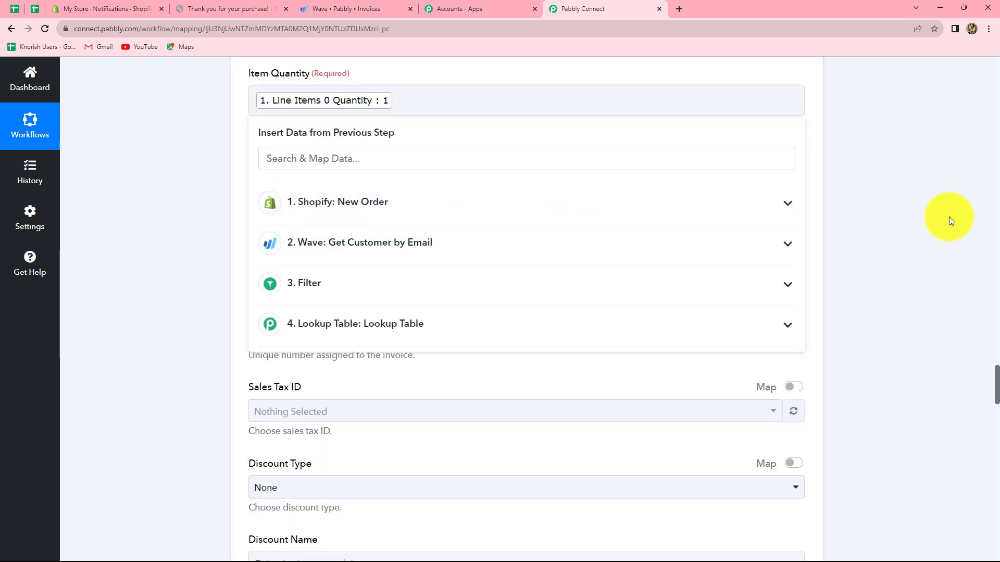
left_click(948, 217)
Map the invoice's Currency to Total Tax Set Shop Money Currency Code from the Shopify New Order data
scroll(313, 218, "down", 2)
left_click(312, 83)
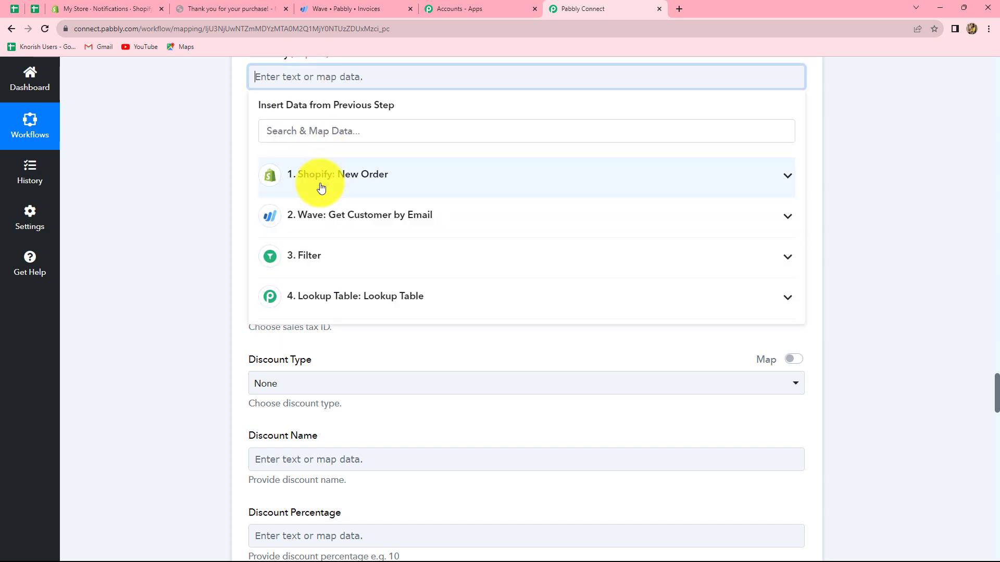
left_click(322, 188)
left_click(307, 131)
type("curren")
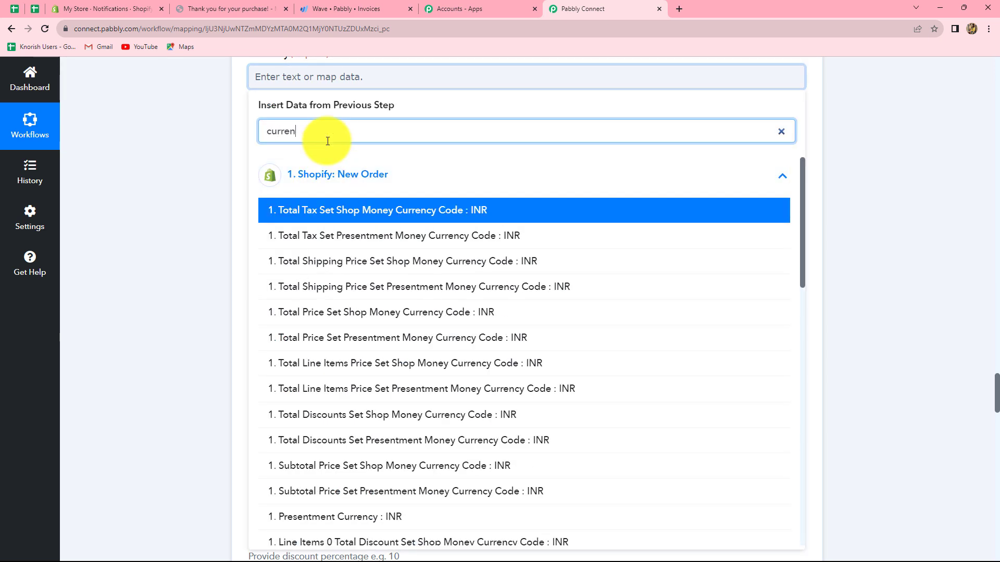
left_click(411, 214)
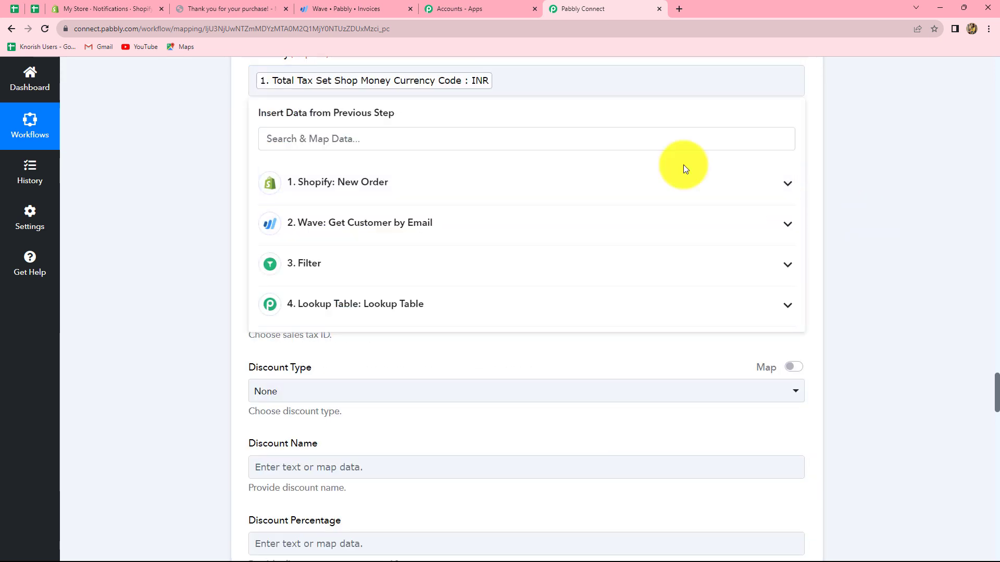
left_click(864, 208)
Compare the Invoice Date field's example date format with the Updated At date in the Shopify New Order data
scroll(470, 170, "up", 1)
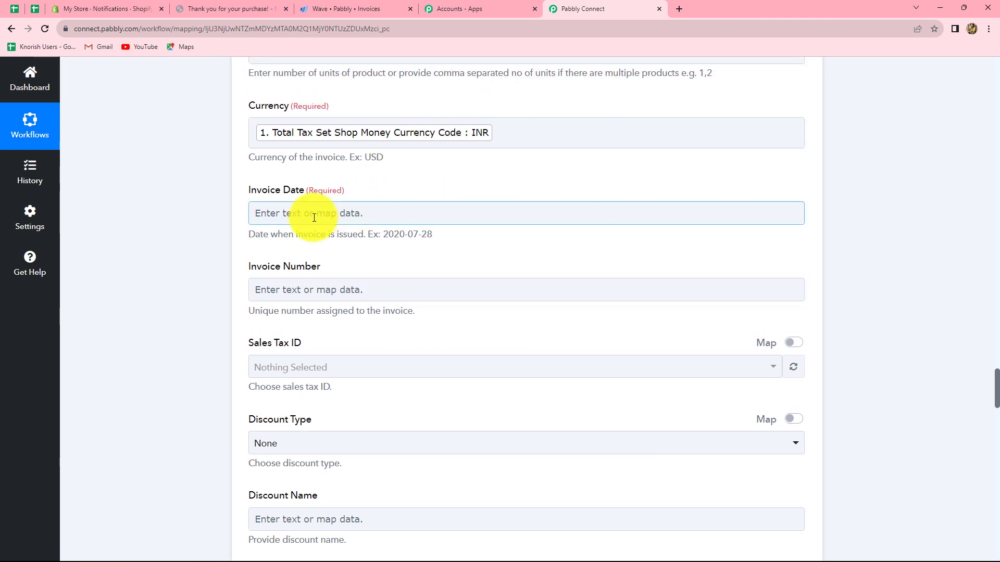
scroll(257, 137, "down", 1)
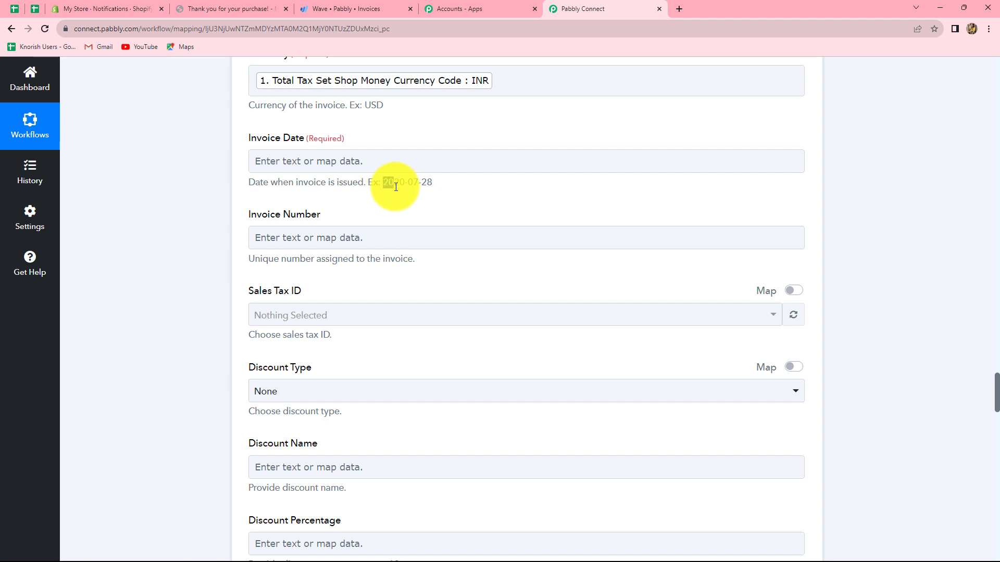
left_click_drag(395, 187, 428, 185)
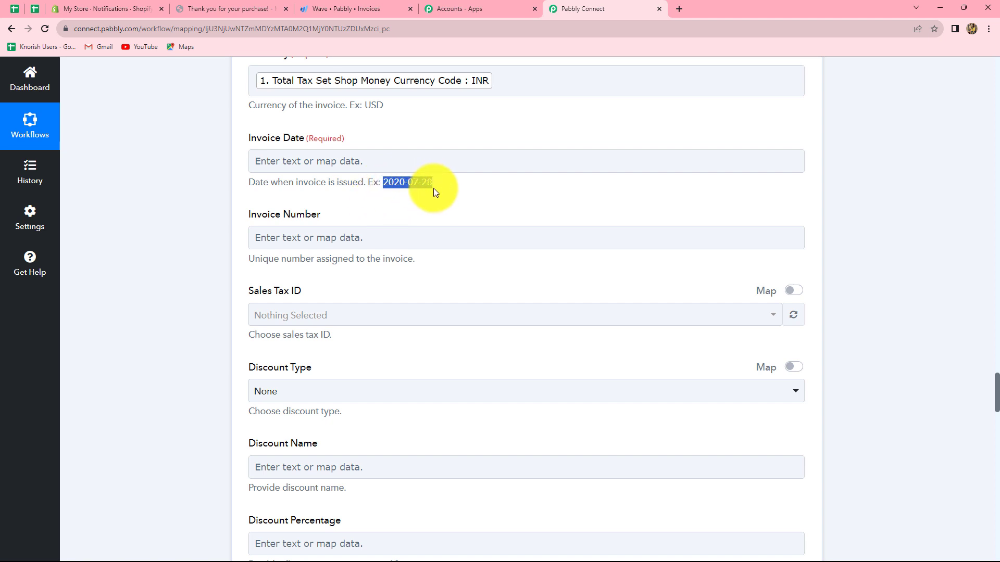
left_click(392, 160)
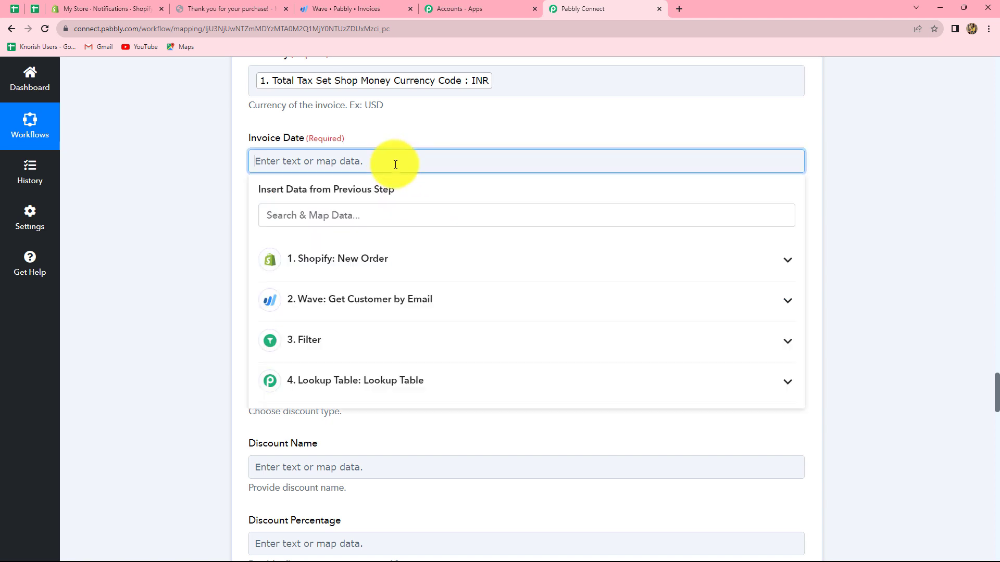
left_click(367, 260)
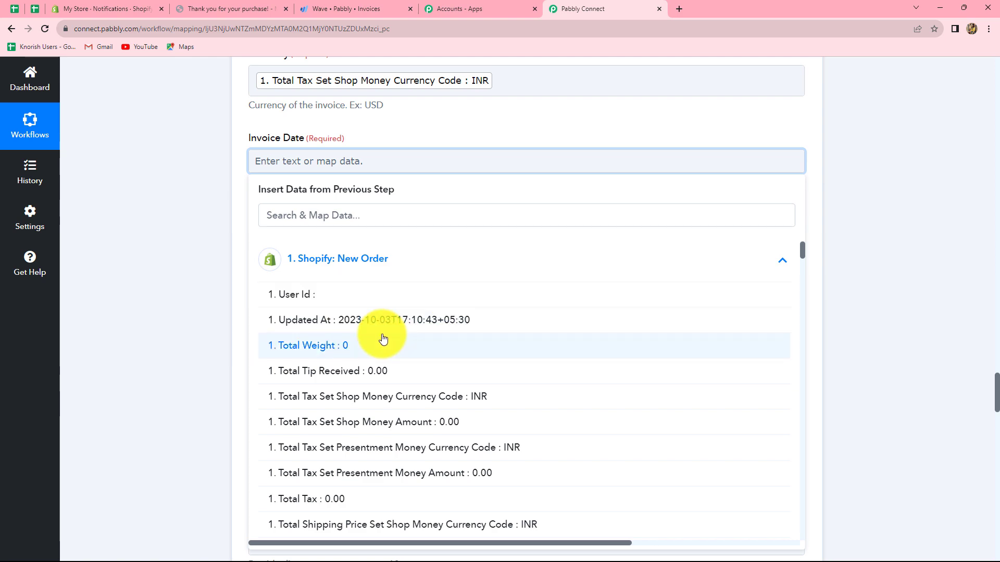
left_click(917, 320)
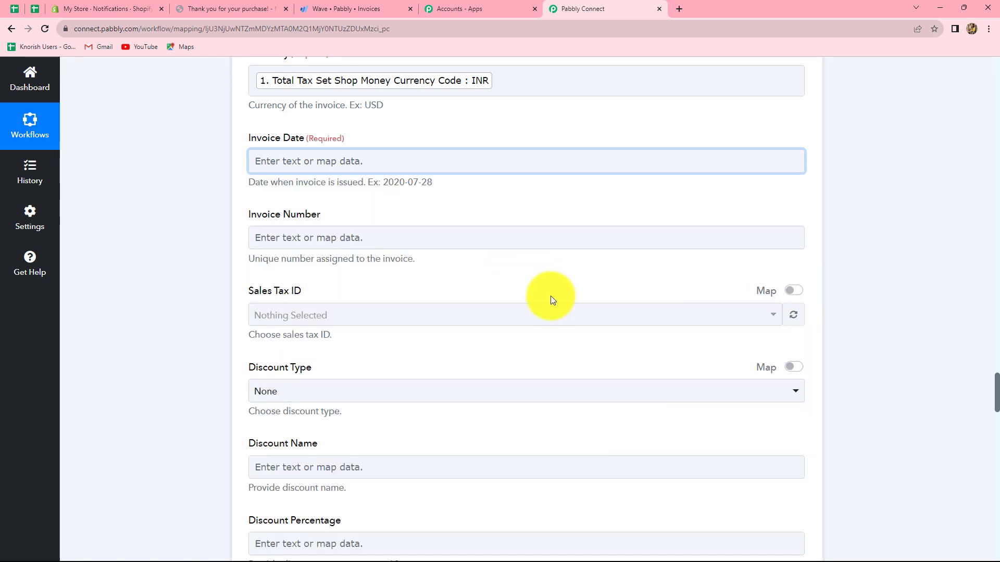
Insert a Date/Time Formatter by Pabbly action between the Lookup Table and invoice steps, and connect it with the Format Date Only event
scroll(551, 296, "up", 10)
scroll(551, 296, "up", 9)
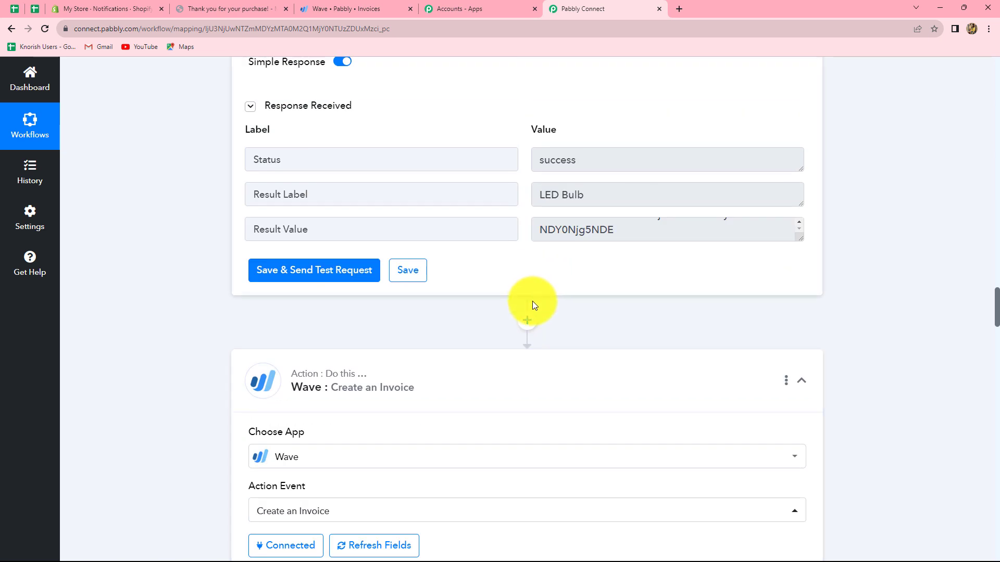
left_click(524, 324)
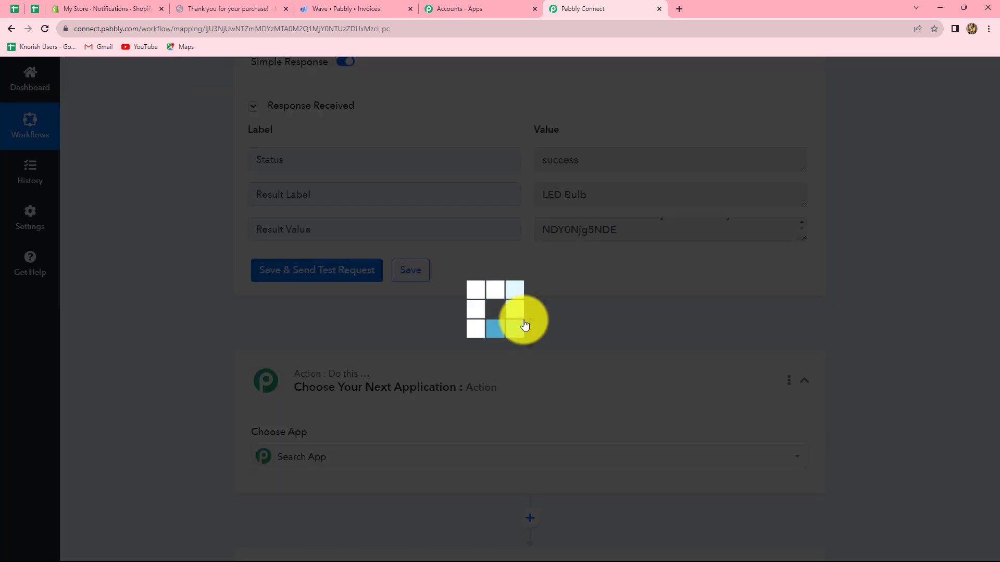
scroll(370, 435, "down", 2)
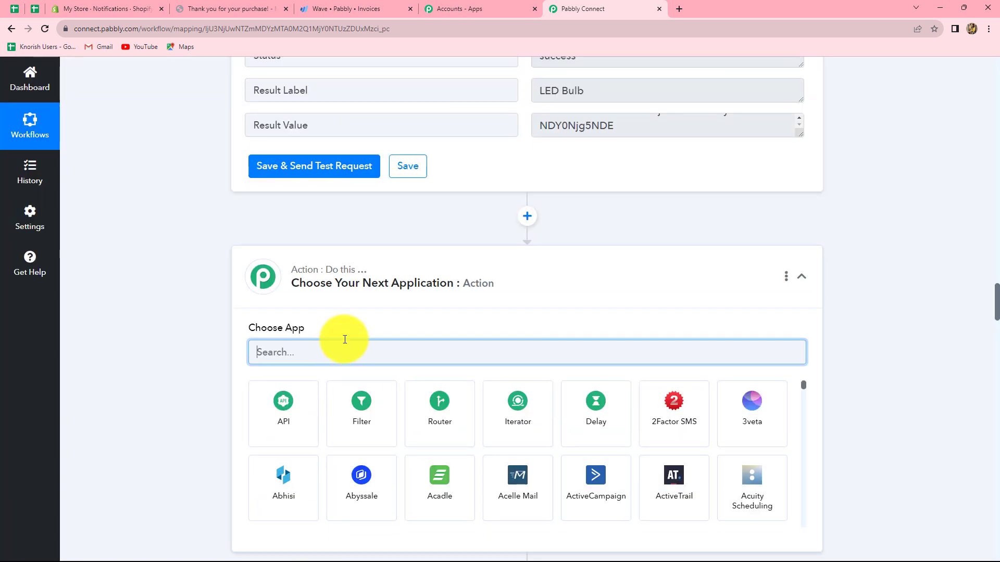
type("date")
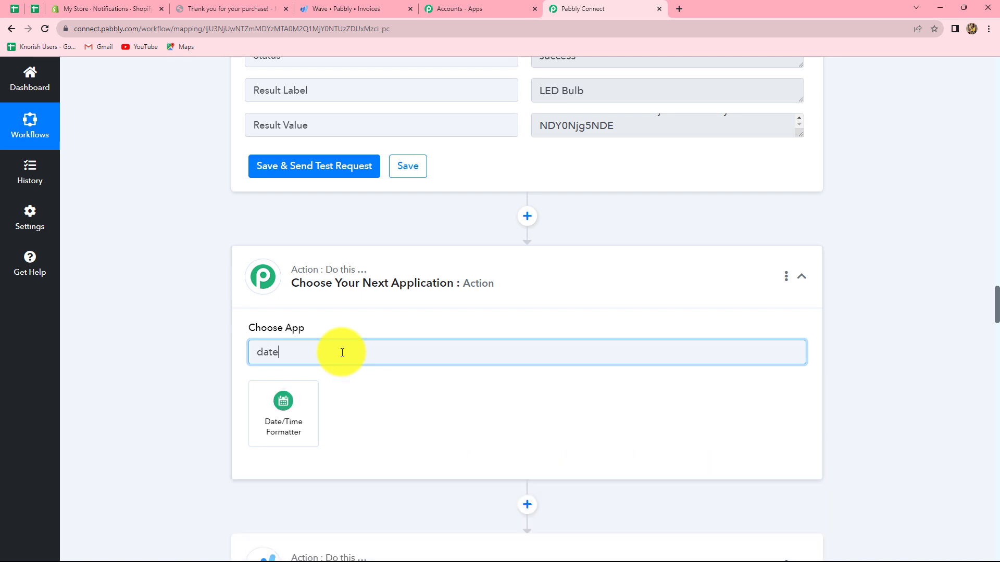
left_click(267, 415)
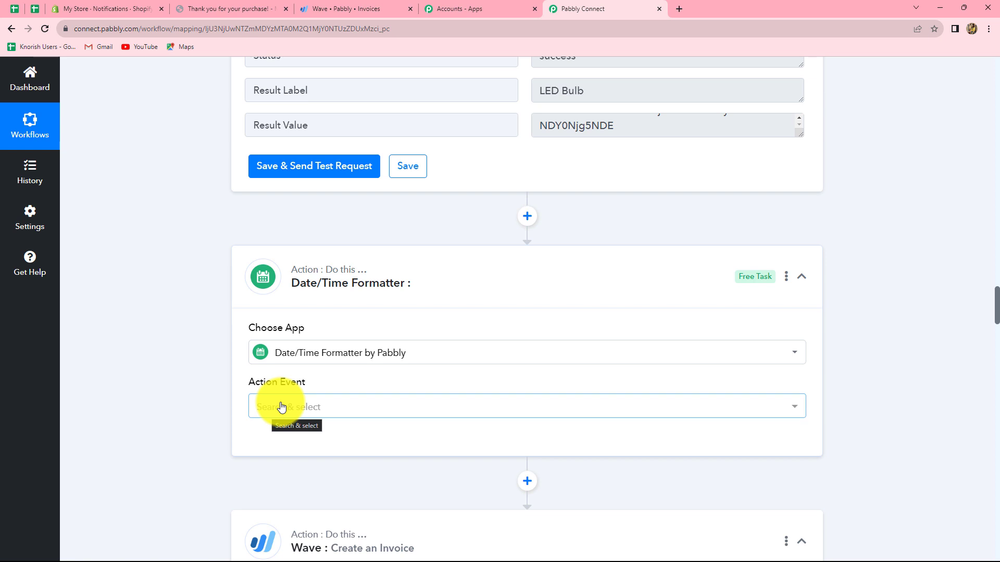
left_click(282, 407)
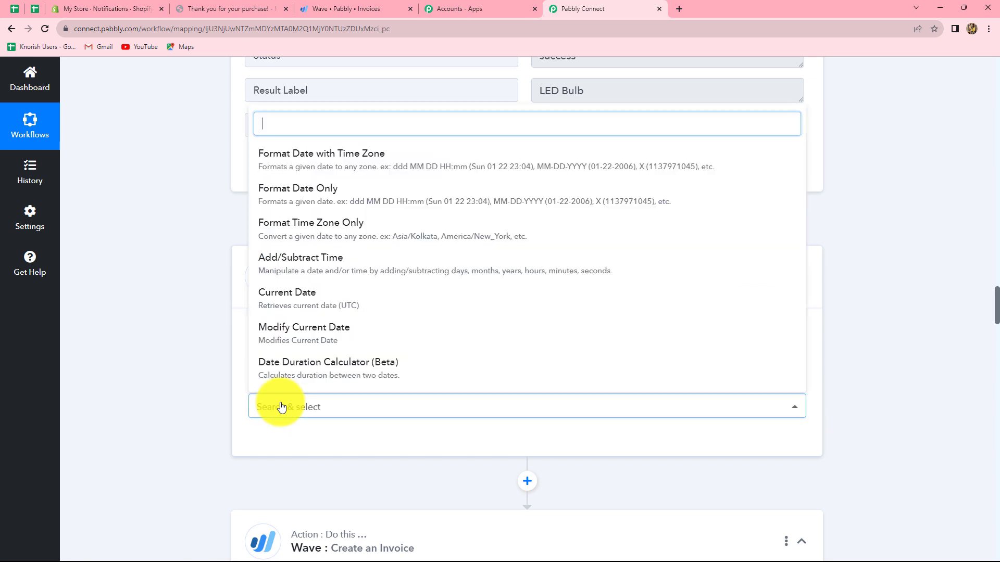
left_click(303, 198)
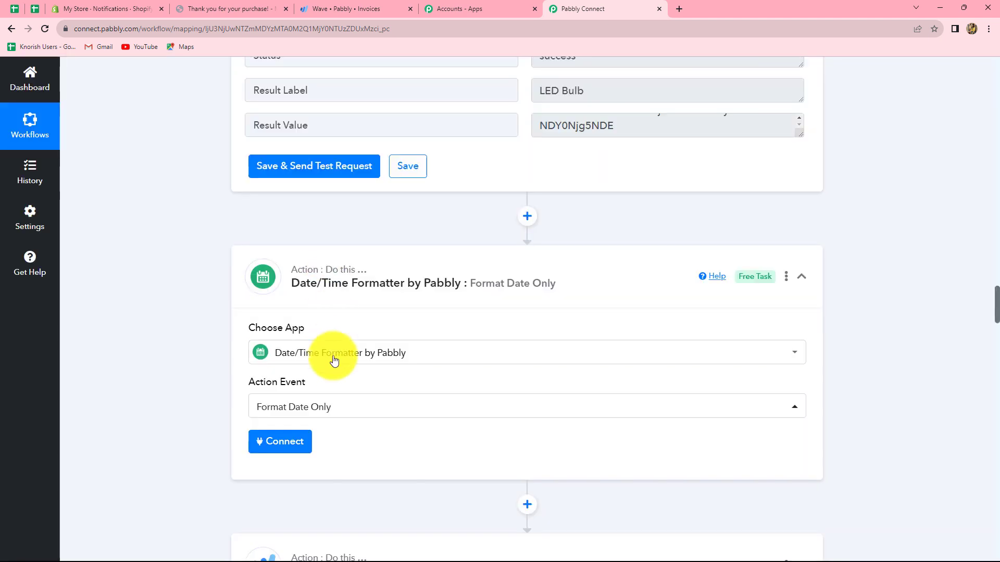
left_click(299, 446)
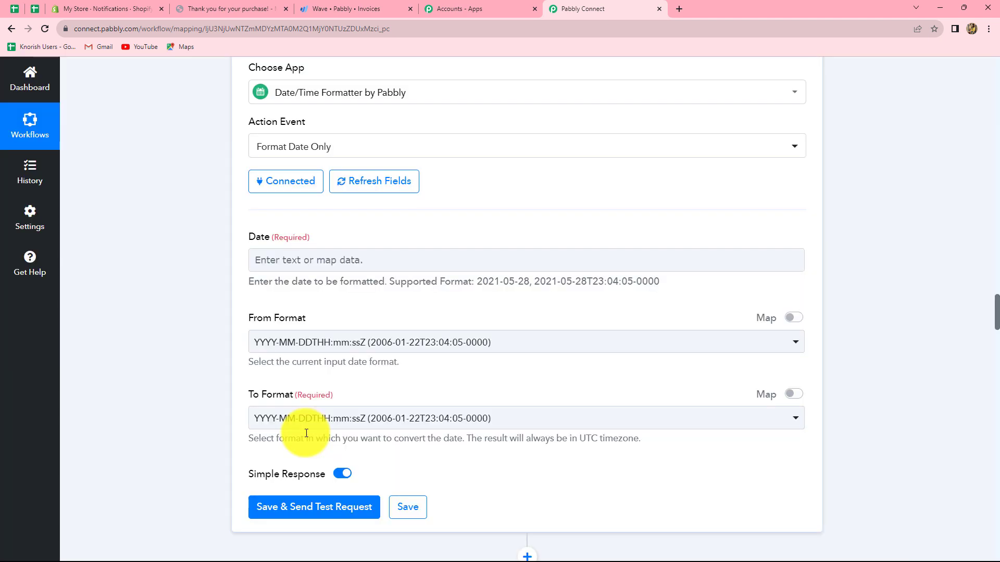
Map the formatter's Date to Updated At from the Shopify New Order data
left_click(332, 271)
left_click(360, 263)
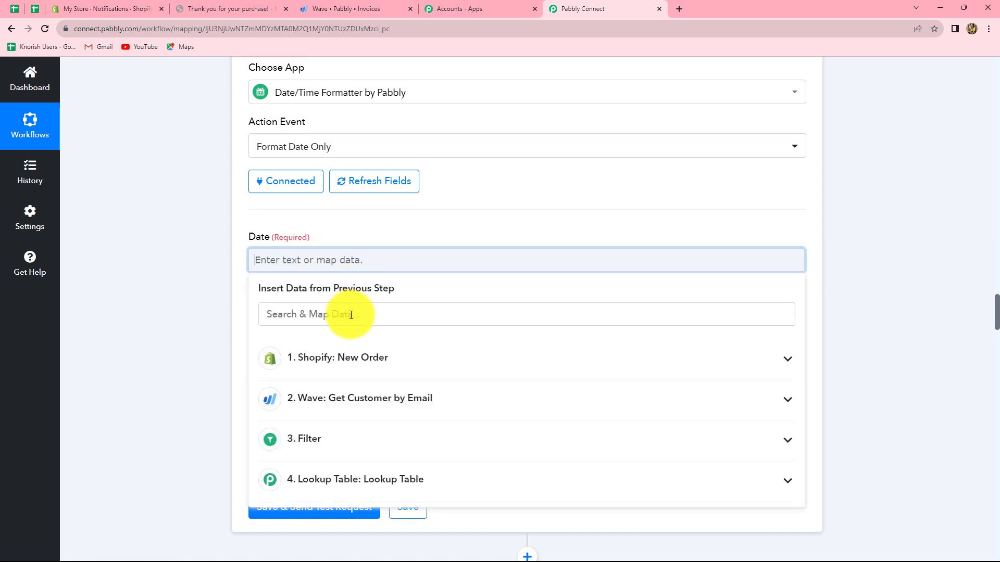
left_click(331, 370)
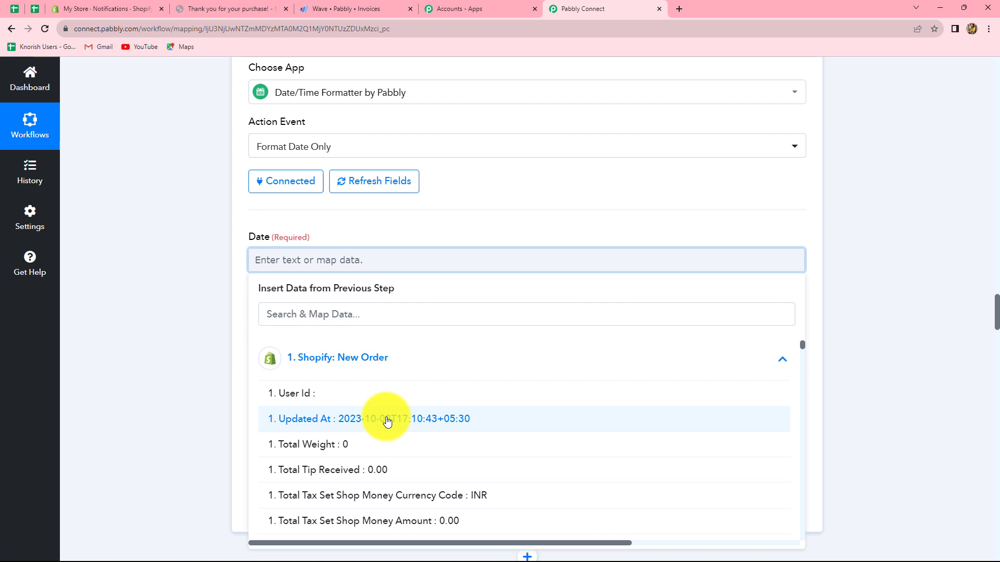
left_click(386, 420)
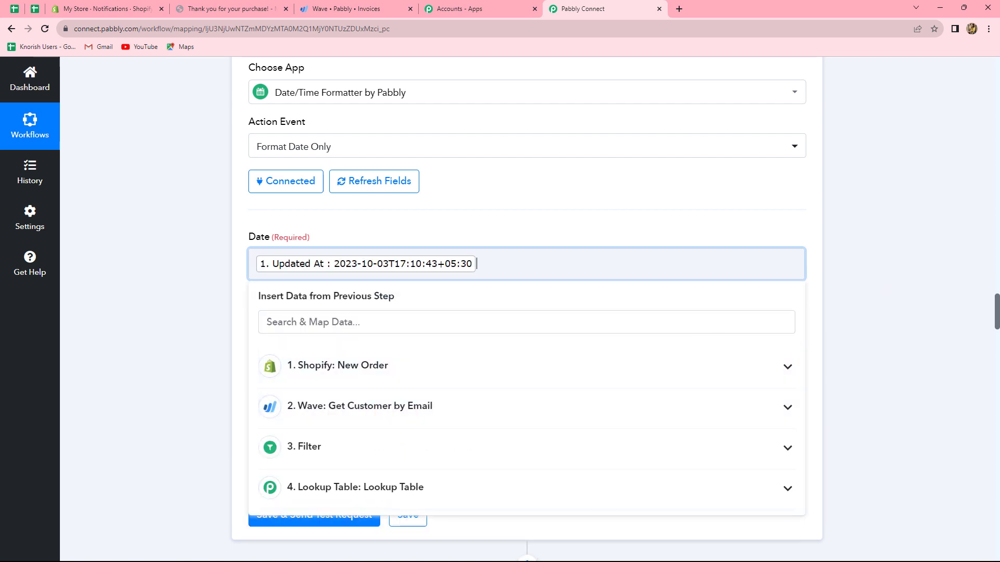
left_click(876, 301)
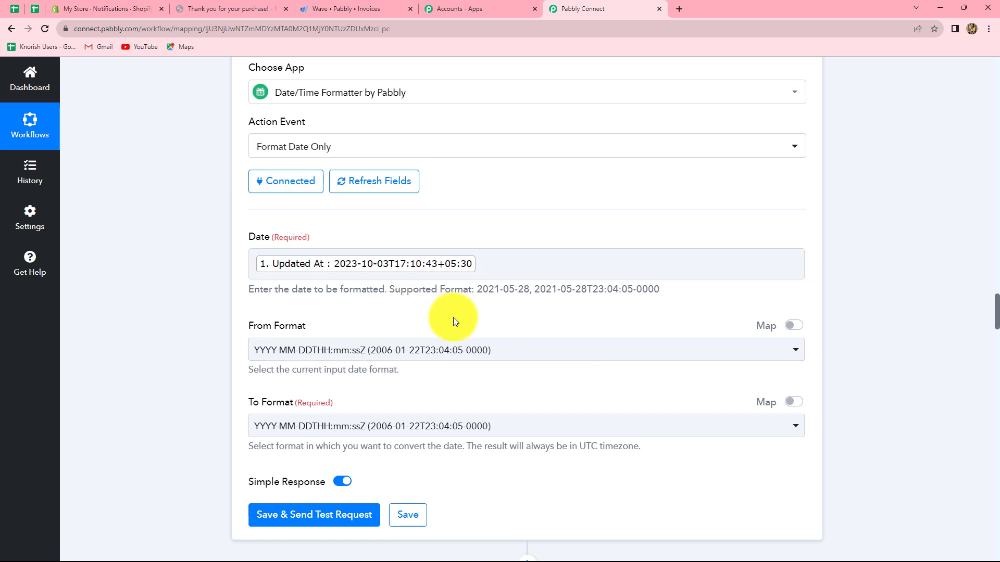
Set From Format to YYYY-MM-DDTHH:mm:ssZ and To Format to YYYY-MM-DD, and save the formatter step with a test request
scroll(195, 217, "down", 2)
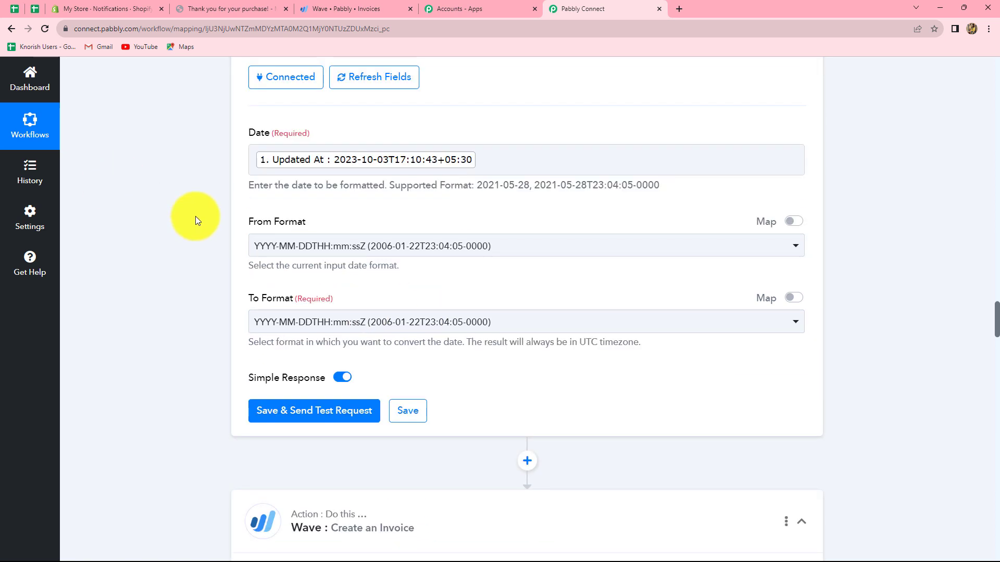
left_click(411, 249)
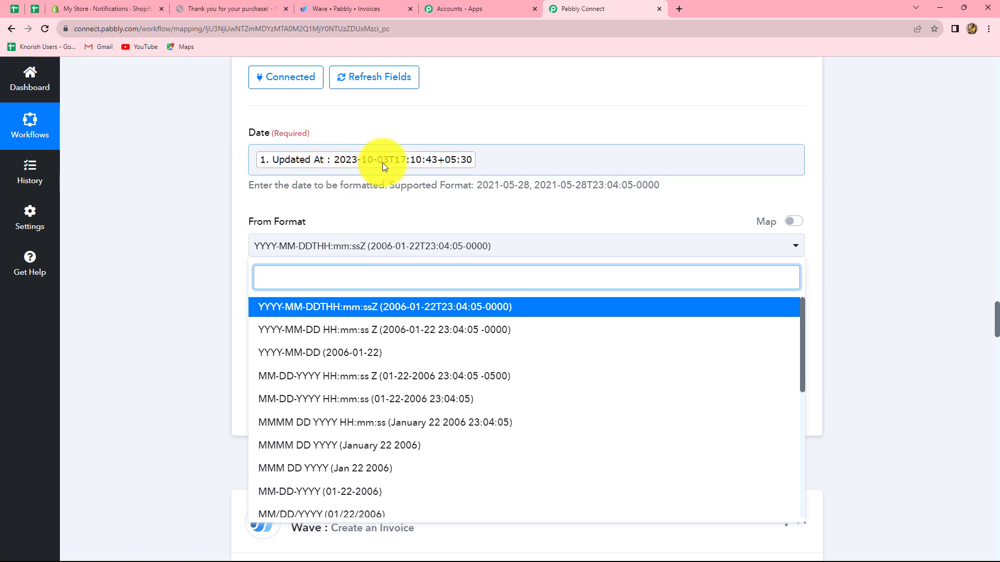
left_click(396, 308)
scroll(375, 266, "down", 3)
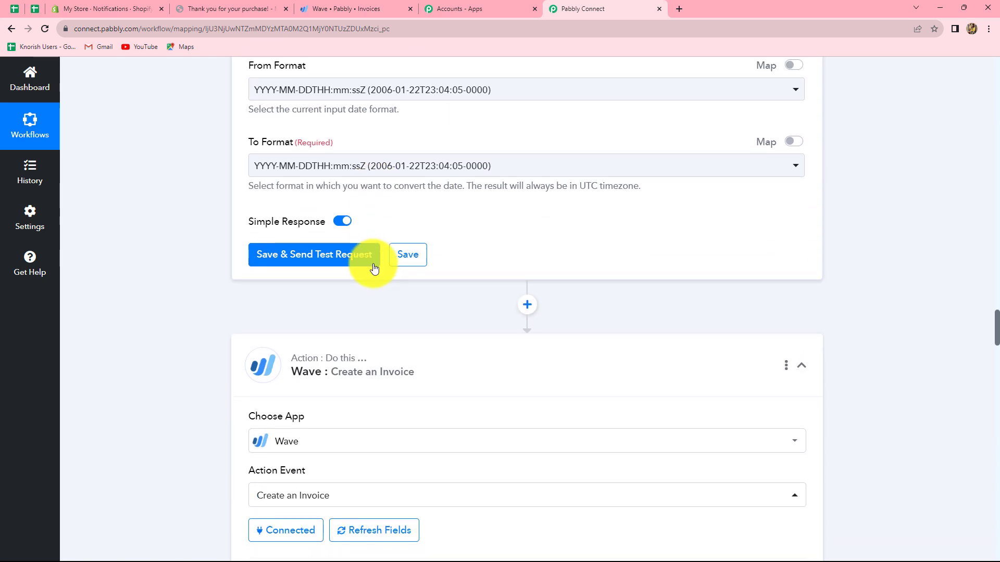
left_click(285, 167)
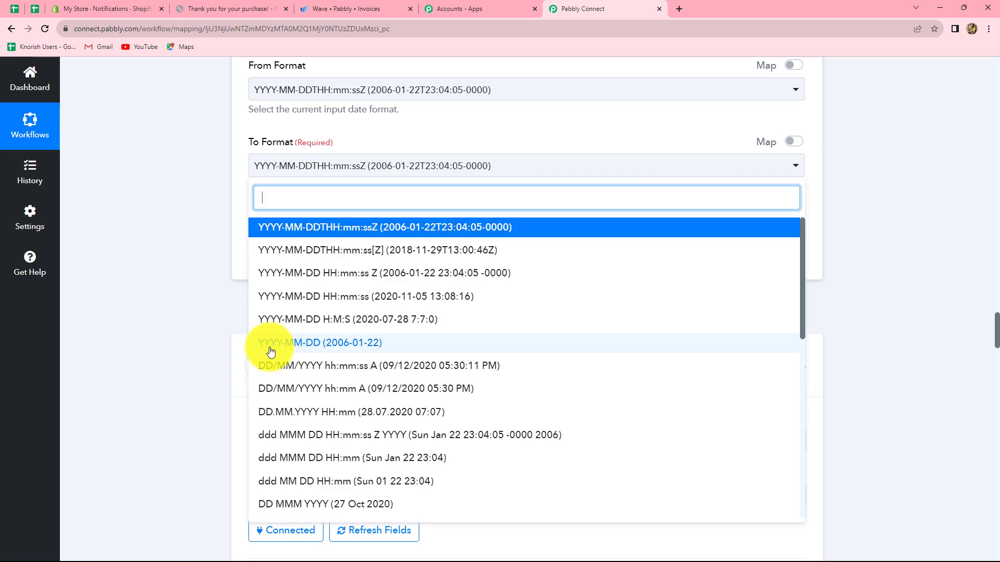
left_click(313, 345)
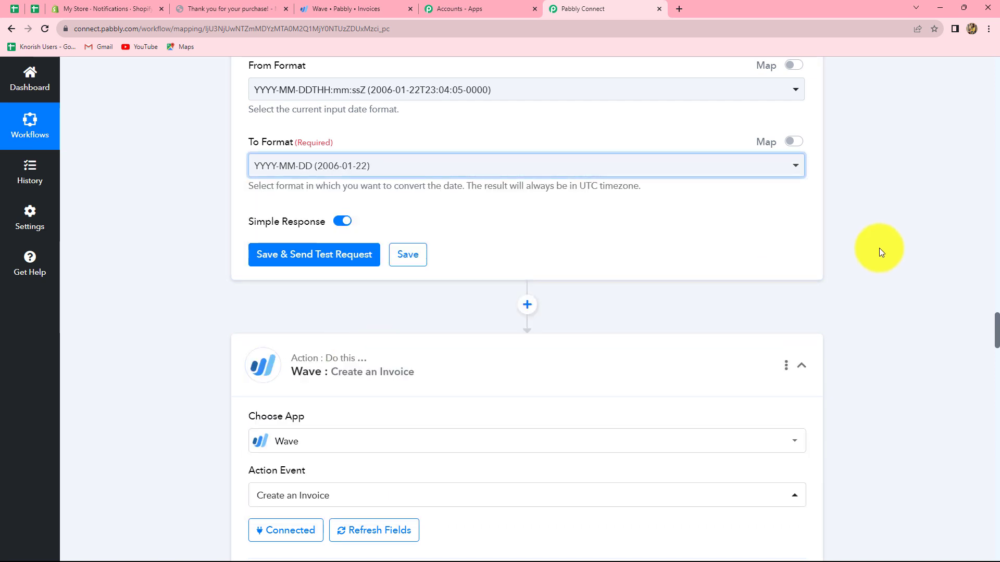
left_click(290, 255)
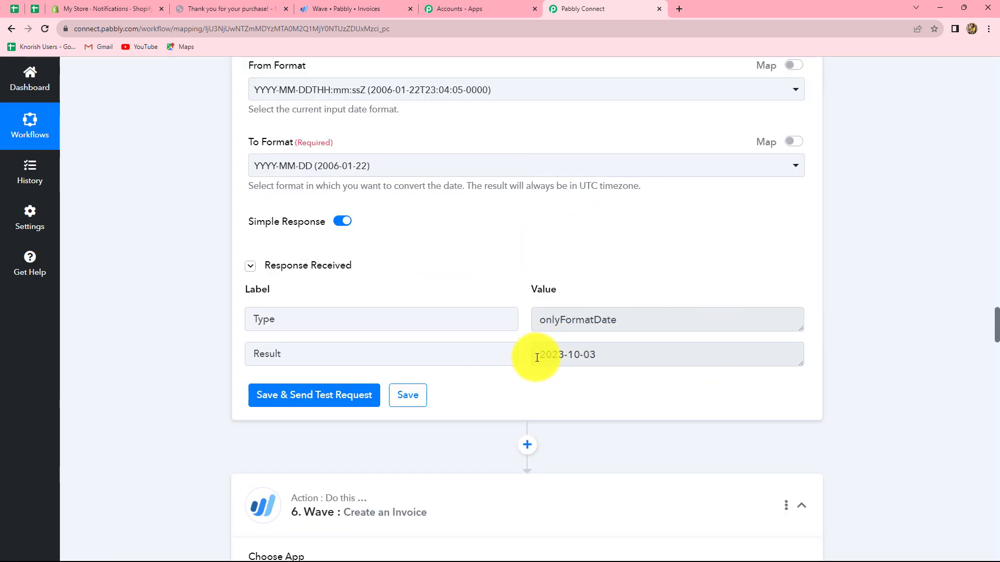
Check the formatted date result and reconnect the Wave Create an Invoice step using the existing Wave #7 connection
left_click_drag(537, 355, 596, 353)
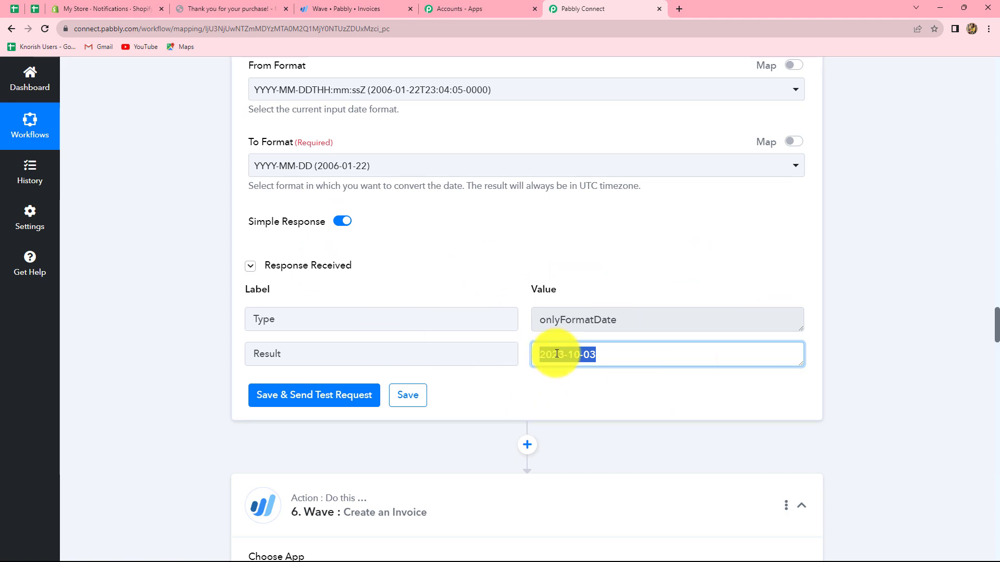
scroll(989, 404, "down", 12)
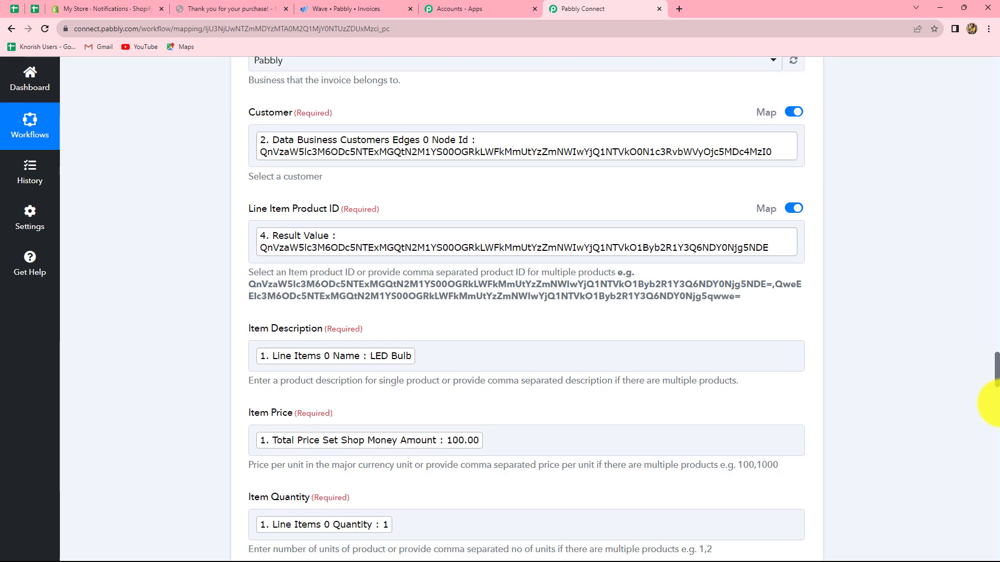
scroll(989, 404, "up", 6)
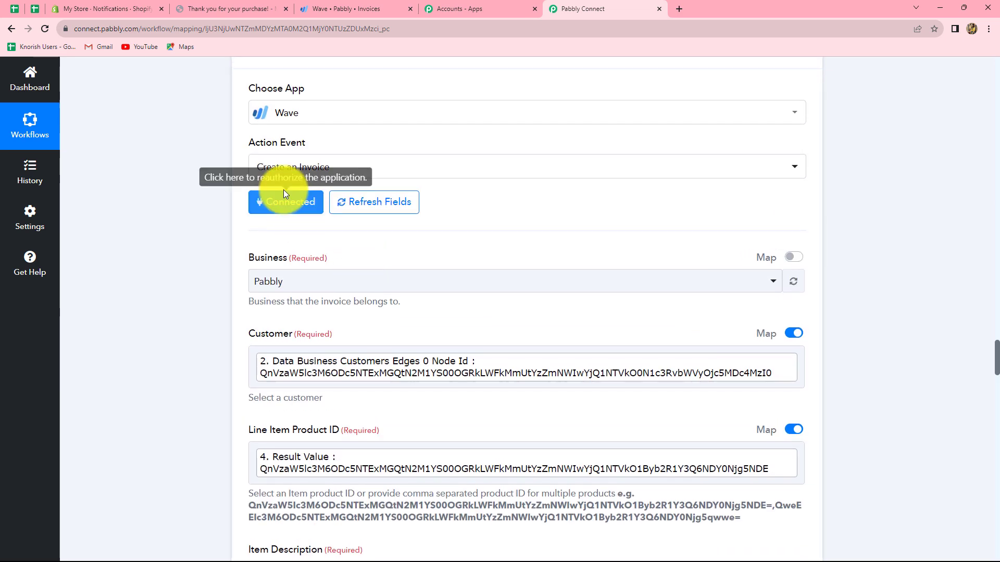
left_click(276, 203)
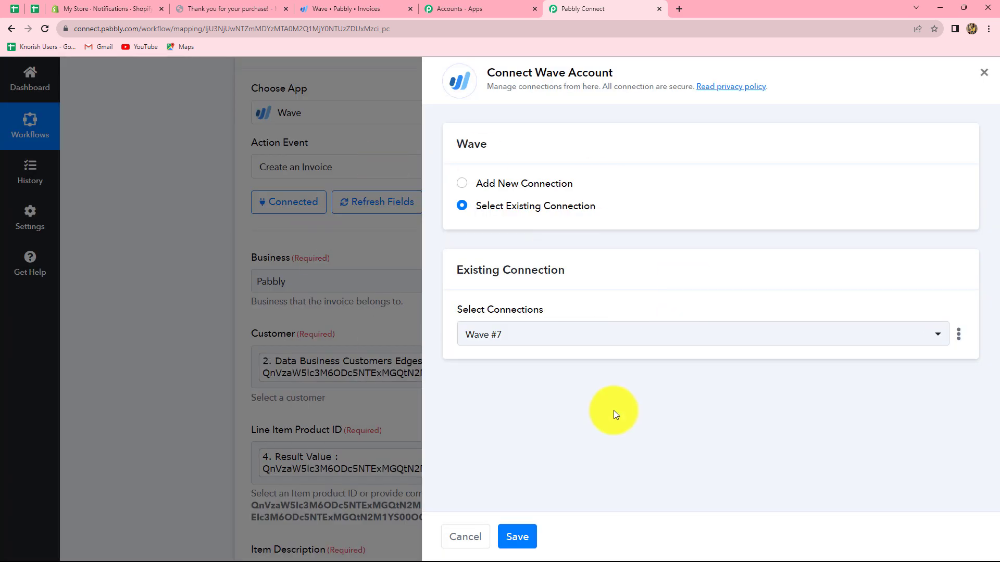
left_click(517, 538)
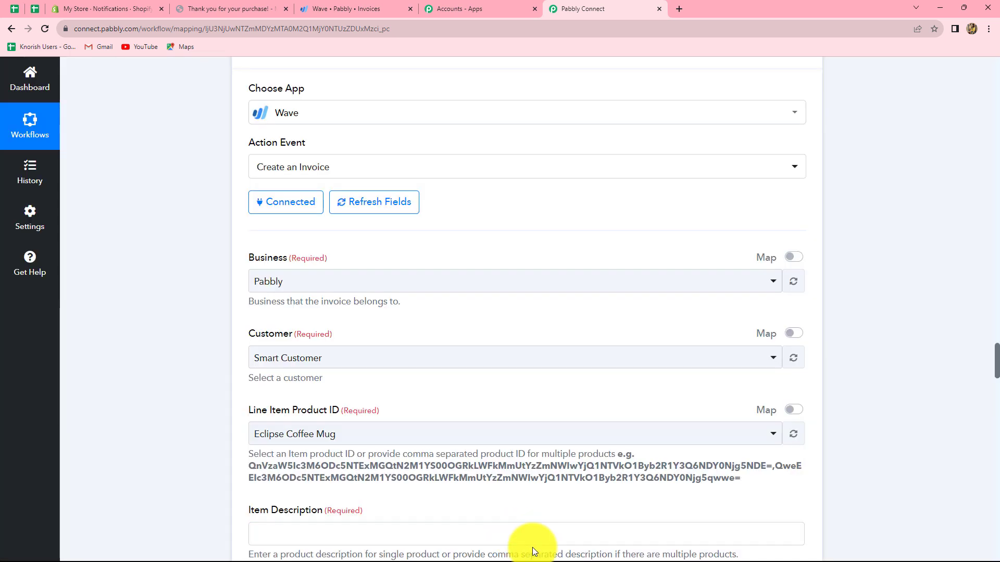
Map the invoice's Customer to Data Business Customers Edges 0 Node Id from the Wave Get Customer by Email data
scroll(431, 330, "down", 8)
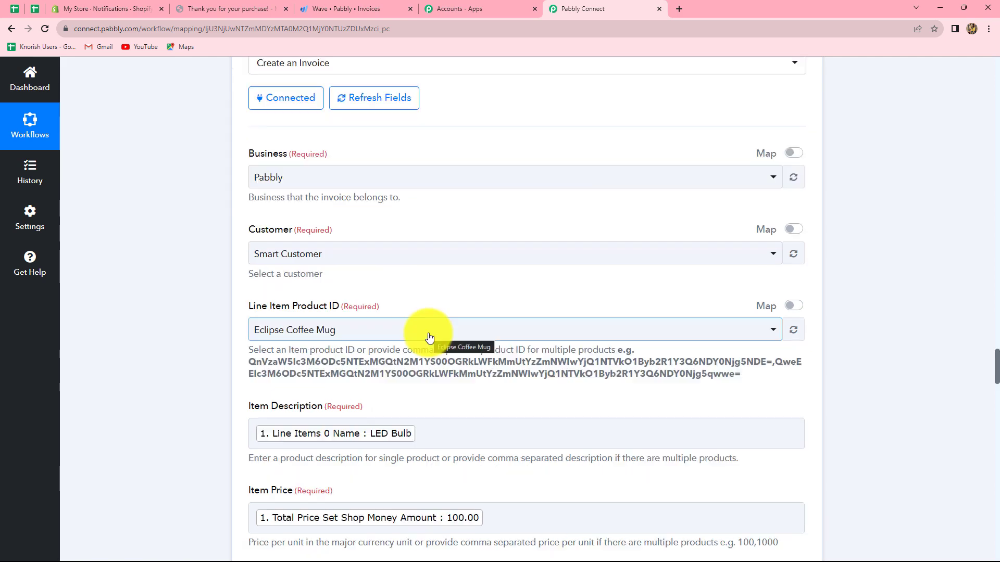
scroll(424, 331, "up", 5)
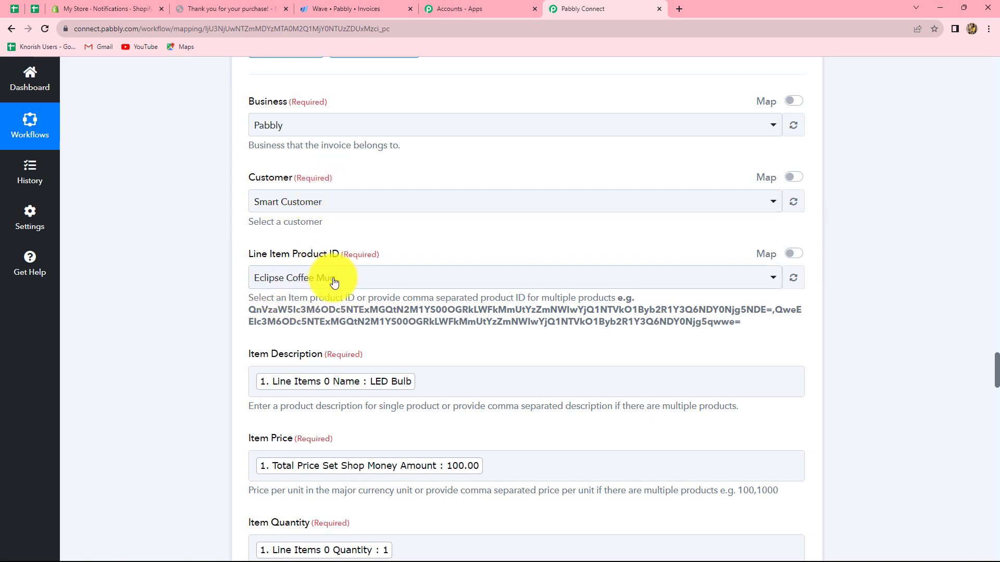
left_click(792, 178)
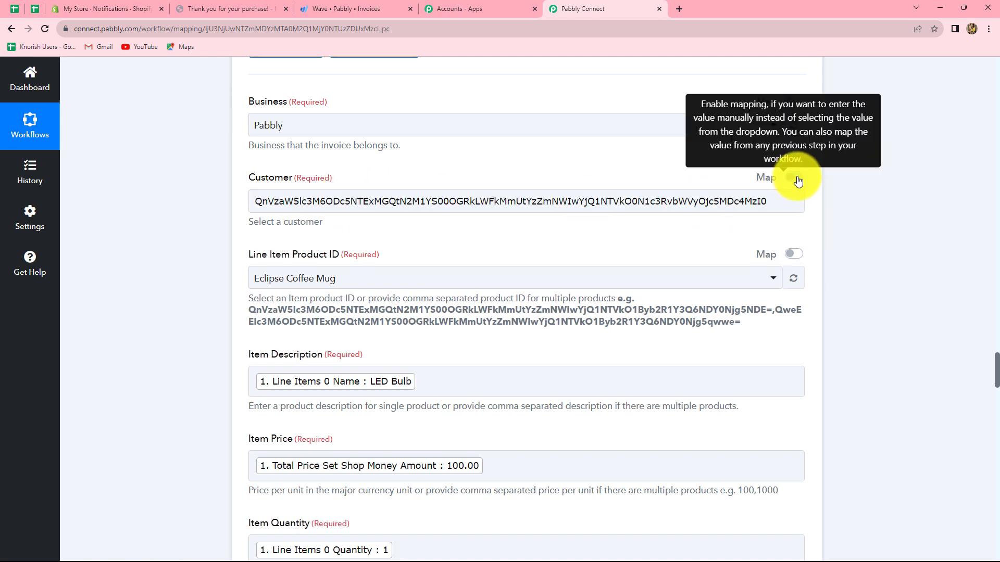
left_click(767, 201)
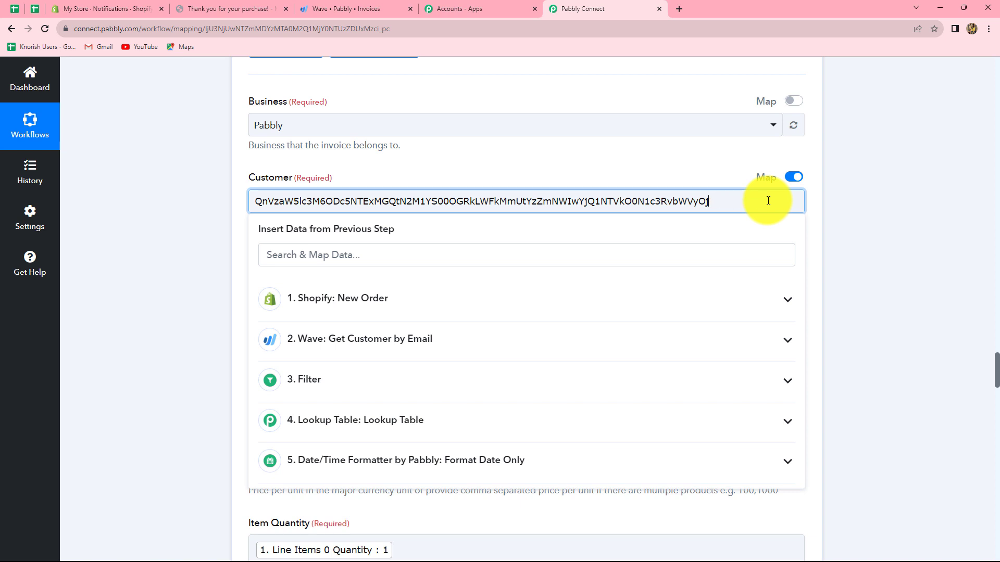
key("ctrl+a")
key("BackSpace")
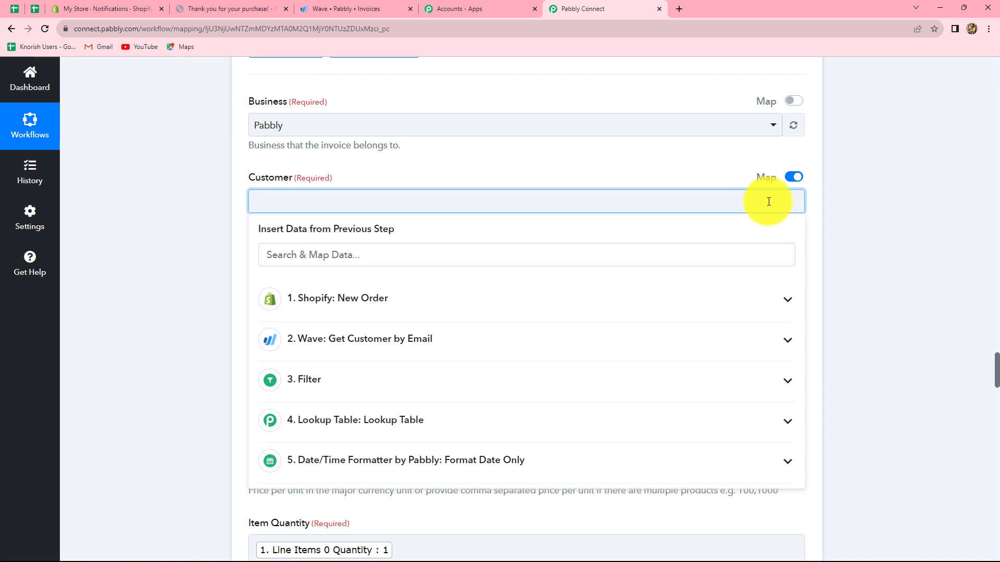
left_click(458, 339)
left_click(449, 401)
scroll(368, 261, "up", 8)
scroll(379, 167, "down", 10)
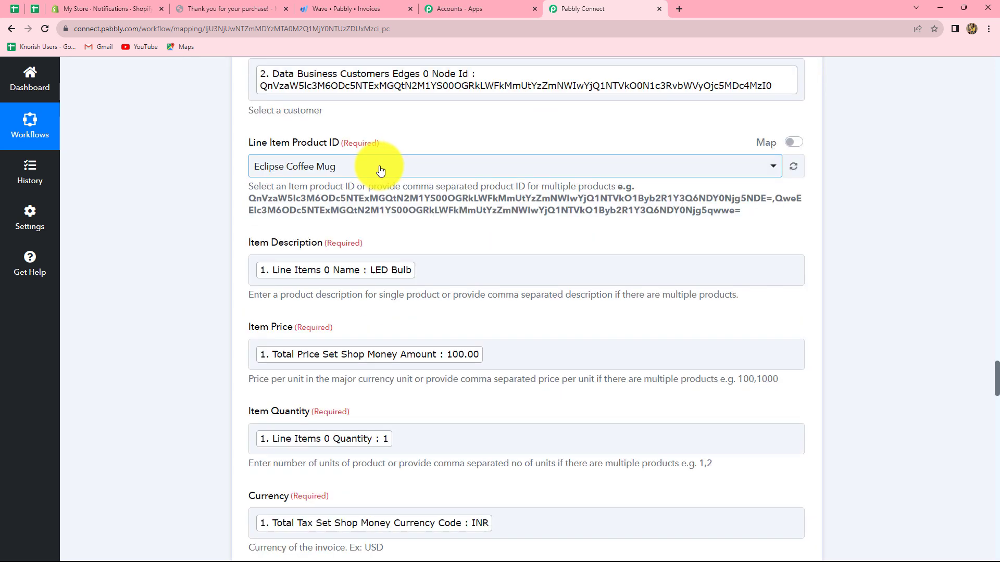
Enable mapping for Line Item Product ID and map it to the Lookup Table's Result Value
left_click(330, 164)
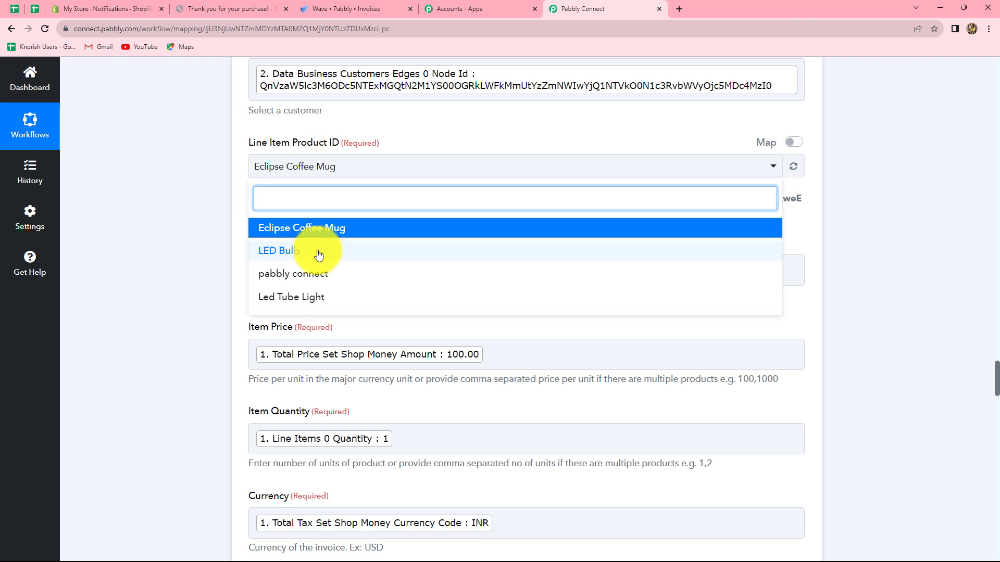
left_click(319, 250)
left_click(793, 142)
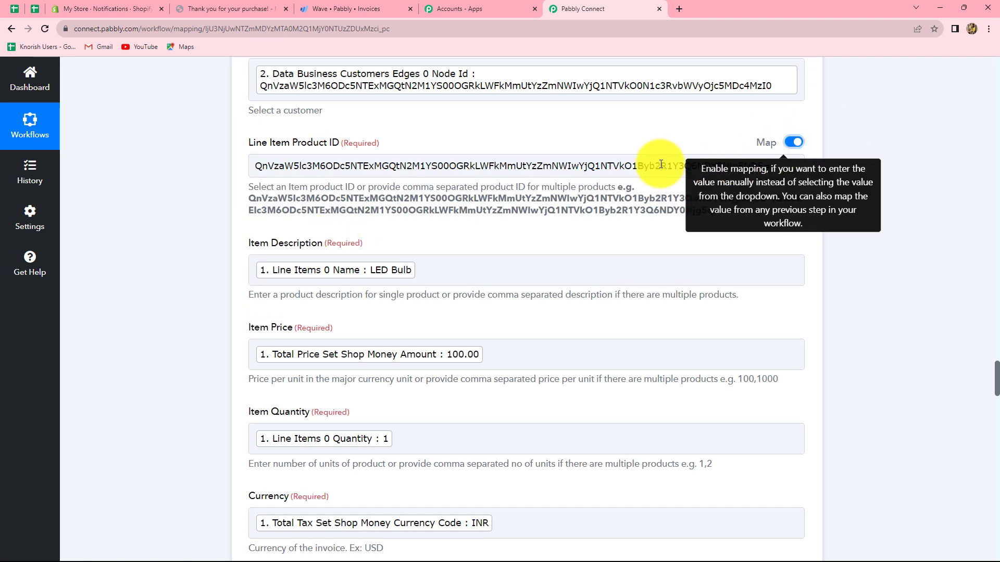
left_click(781, 165)
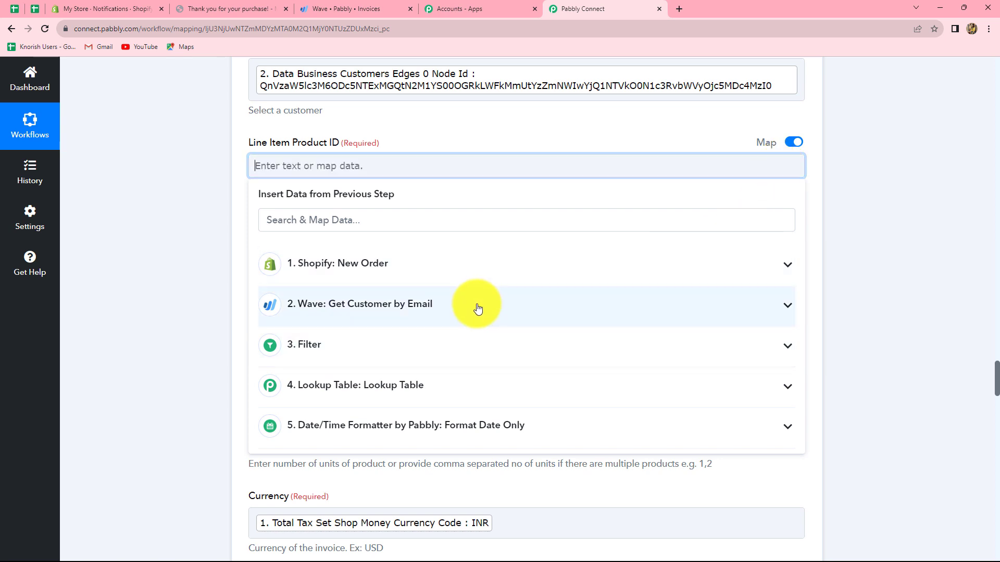
left_click(414, 396)
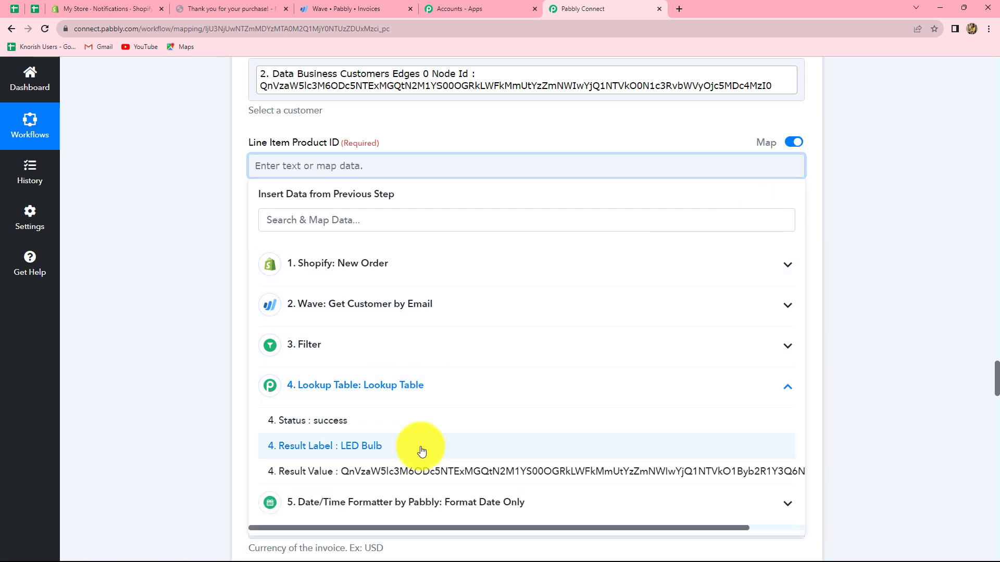
left_click(410, 474)
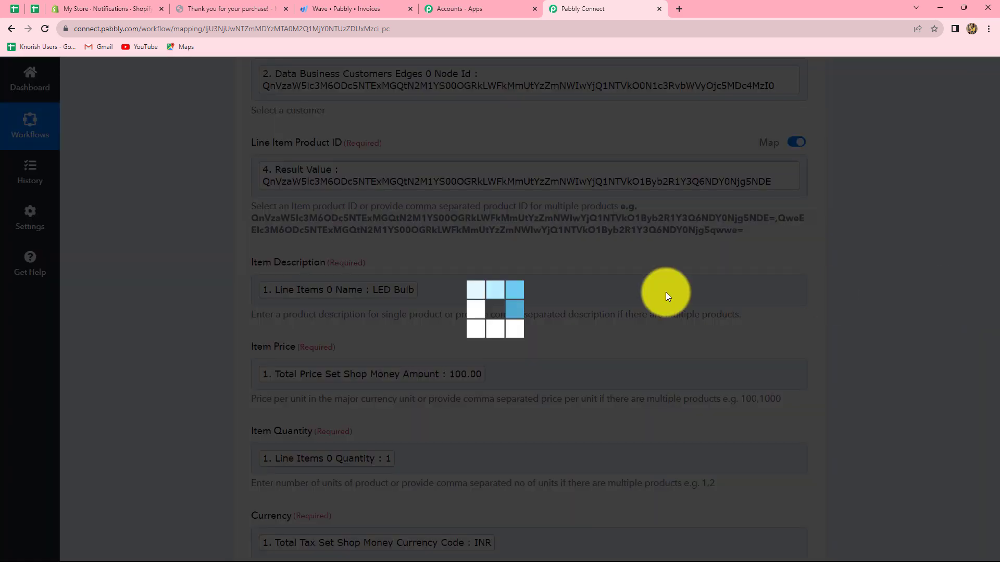
Map the Invoice Date to the Result of the Date/Time Formatter step
scroll(437, 349, "down", 4)
scroll(438, 371, "down", 8)
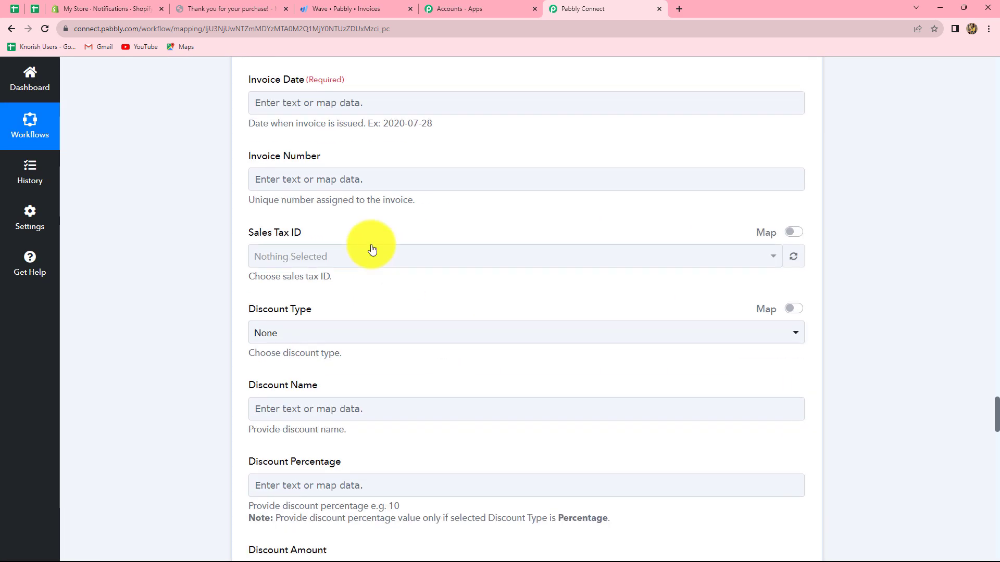
scroll(372, 250, "up", 3)
left_click(370, 258)
left_click(343, 519)
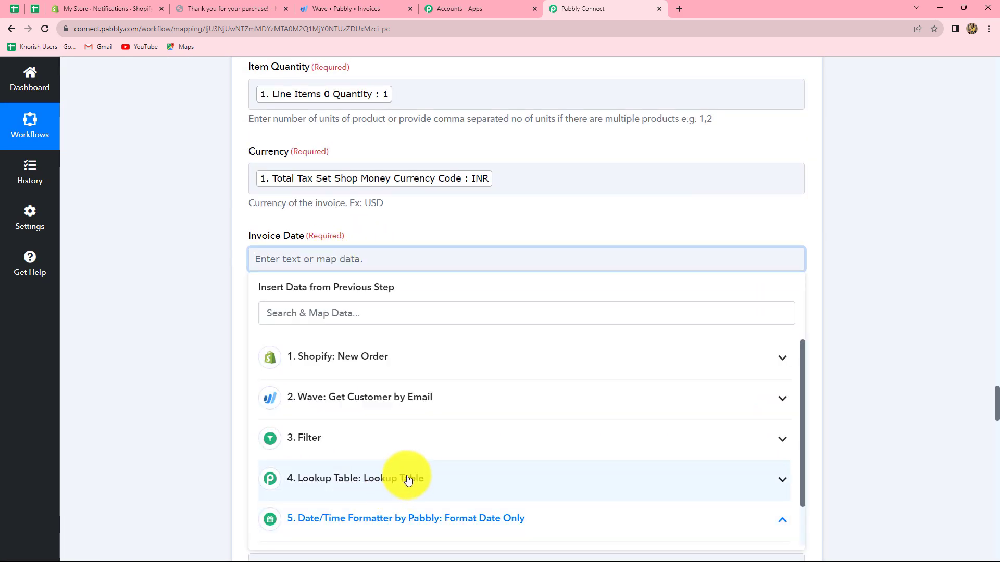
scroll(551, 413, "down", 2)
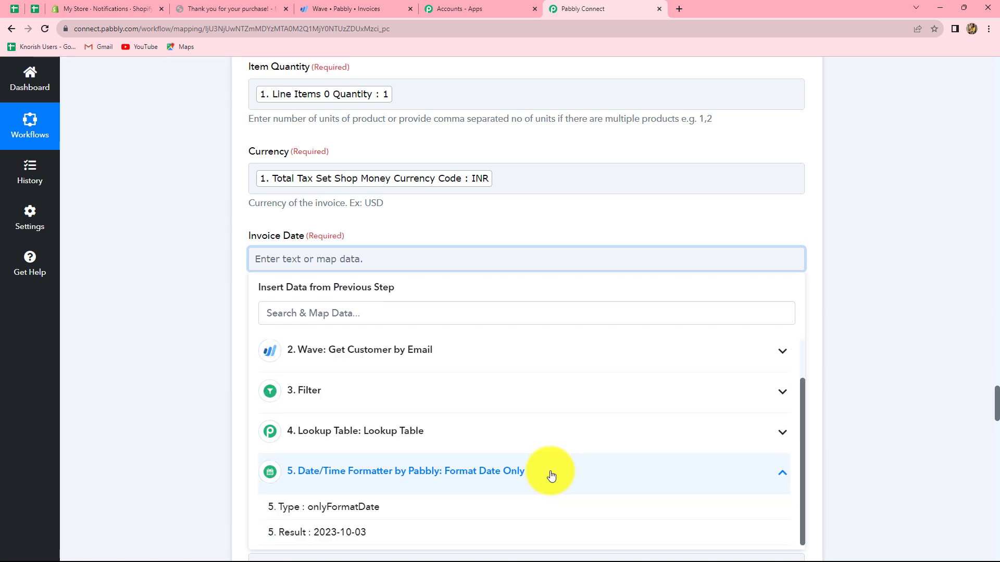
left_click(395, 535)
left_click(906, 361)
Map the Invoice Title to Line Items 0 Name from the Shopify New Order data, searching the fields for "name"
scroll(451, 323, "down", 4)
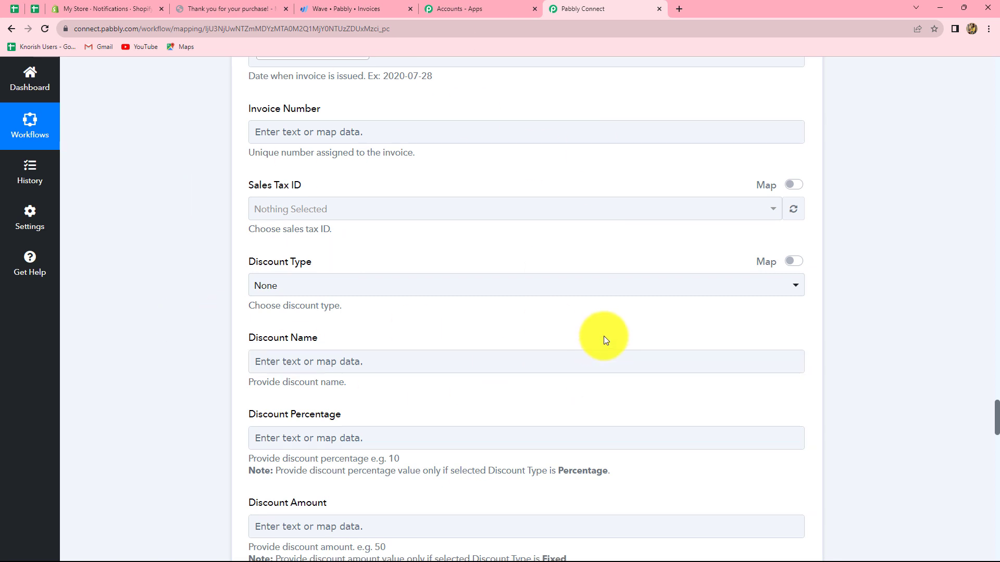
scroll(604, 339, "down", 4)
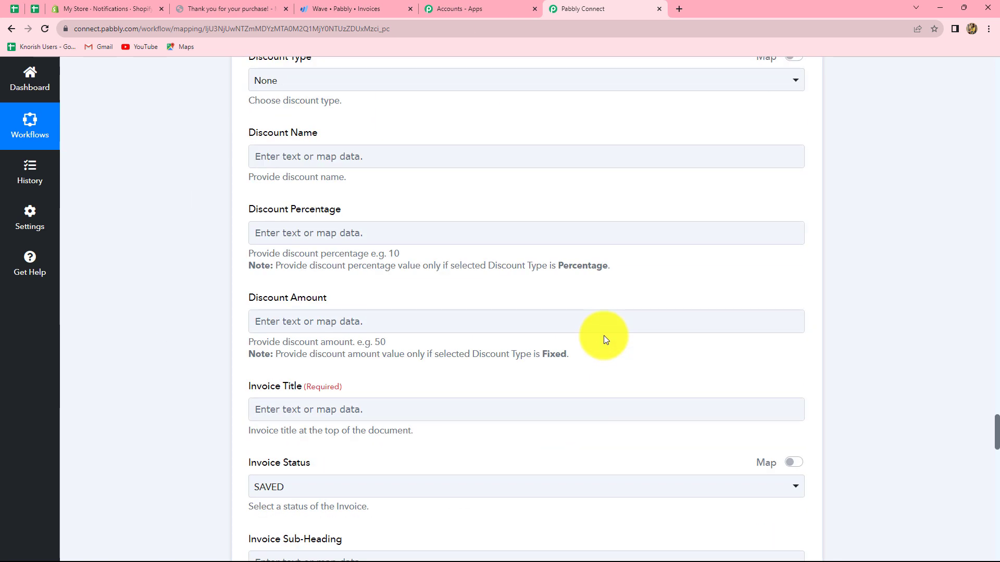
scroll(603, 339, "down", 5)
left_click(260, 147)
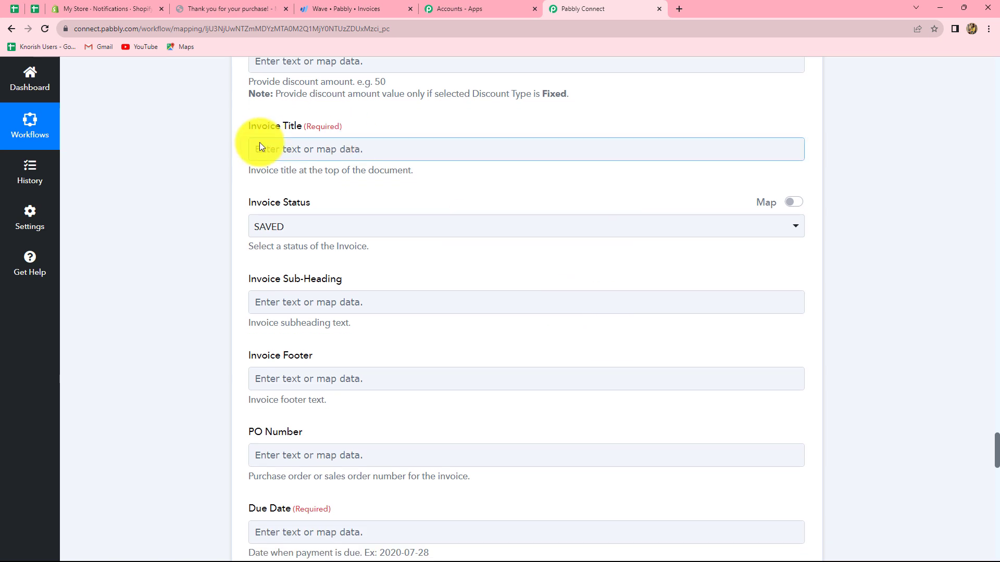
left_click(291, 148)
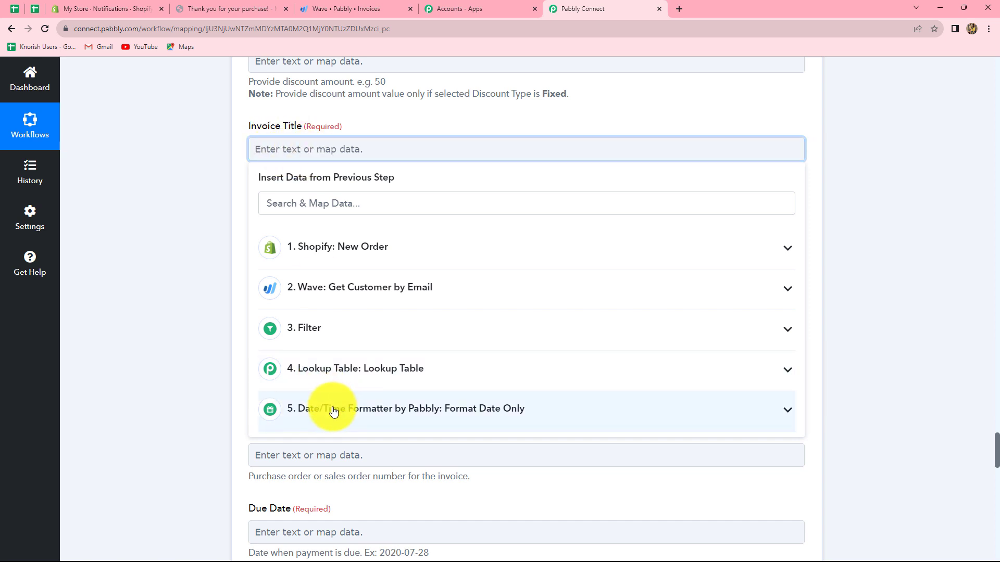
left_click(339, 247)
left_click(296, 206)
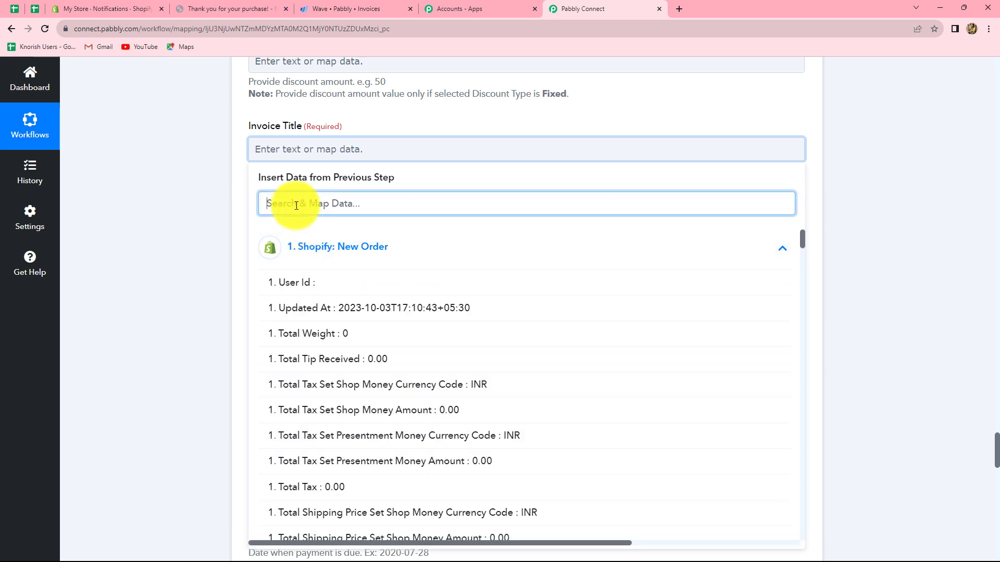
type("name")
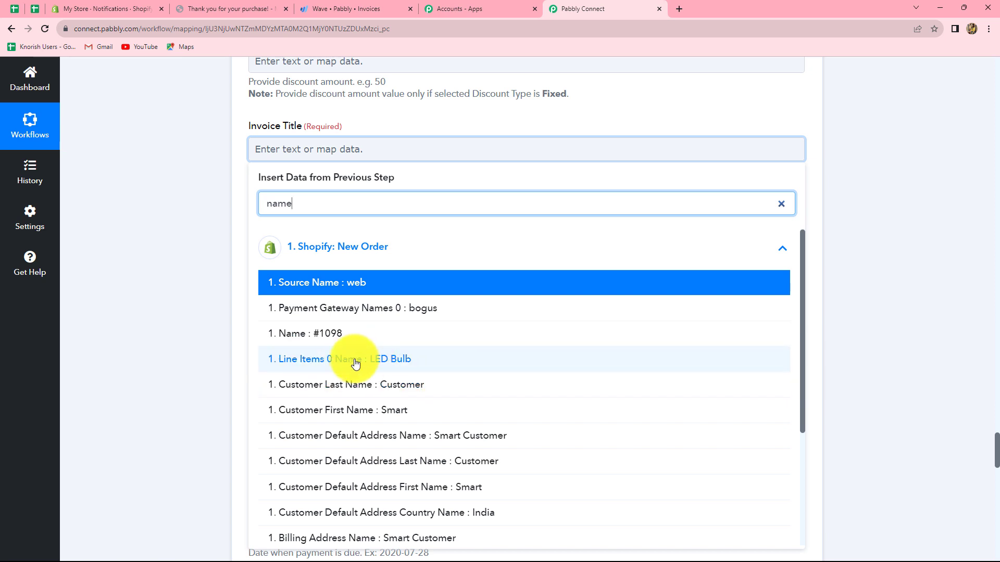
left_click(386, 359)
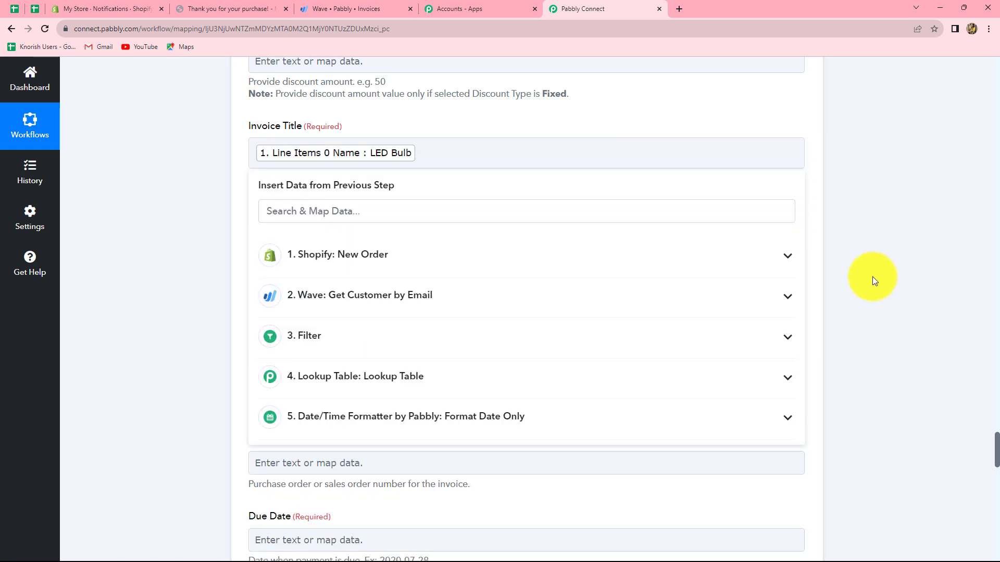
left_click(872, 276)
Map the invoice's Due Date to the Result of the Date/Time Formatter step
scroll(389, 294, "down", 3)
scroll(327, 162, "down", 3)
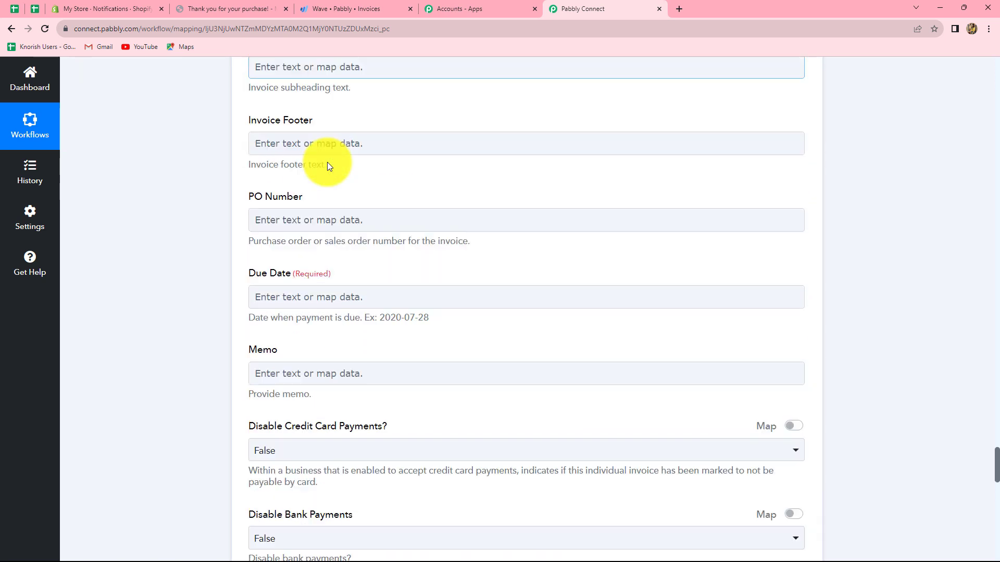
left_click(280, 234)
left_click(287, 227)
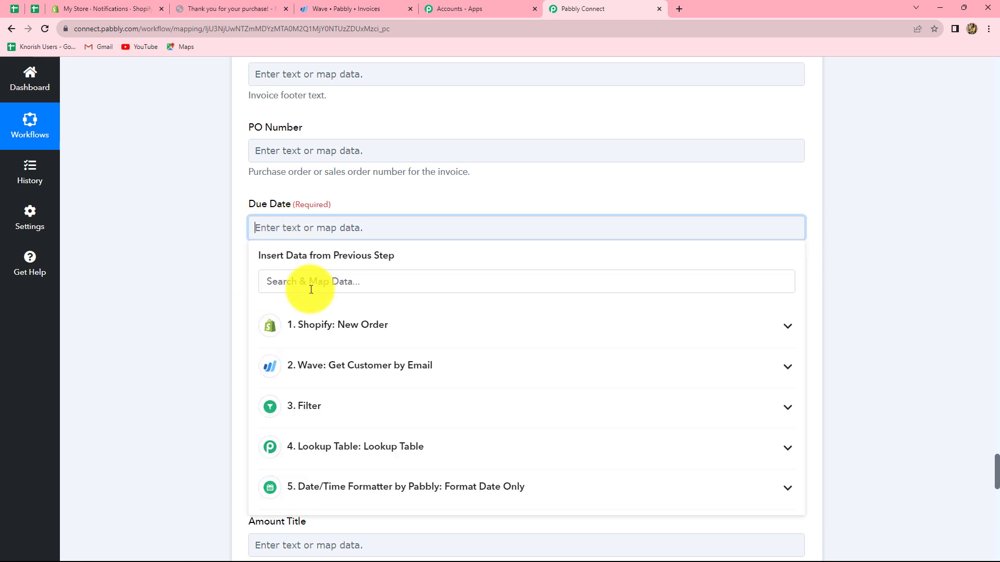
left_click(343, 486)
scroll(323, 509, "down", 1)
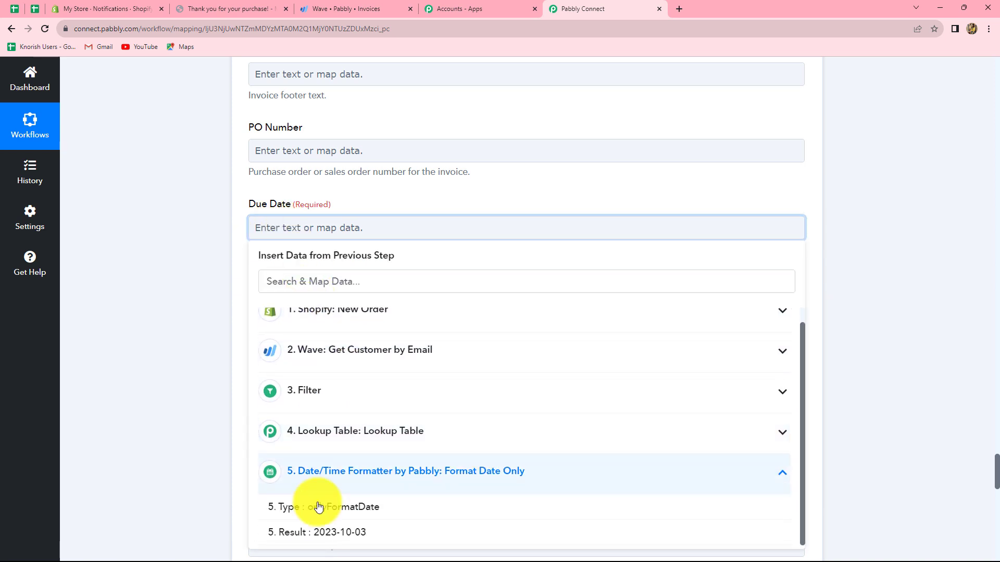
left_click(319, 531)
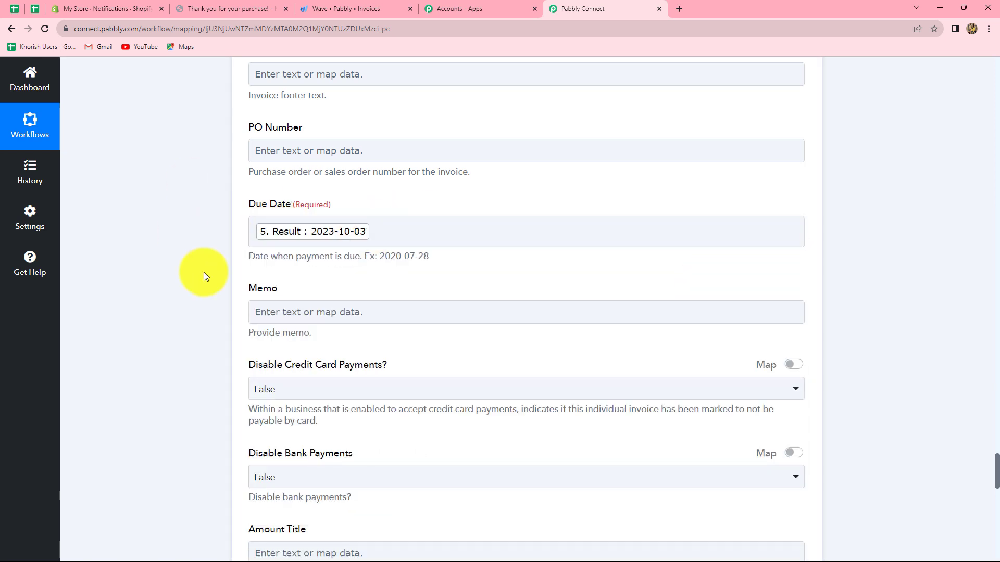
Save the Create an Invoice step with a test request and check the DidSucceed value in the response
scroll(455, 280, "down", 5)
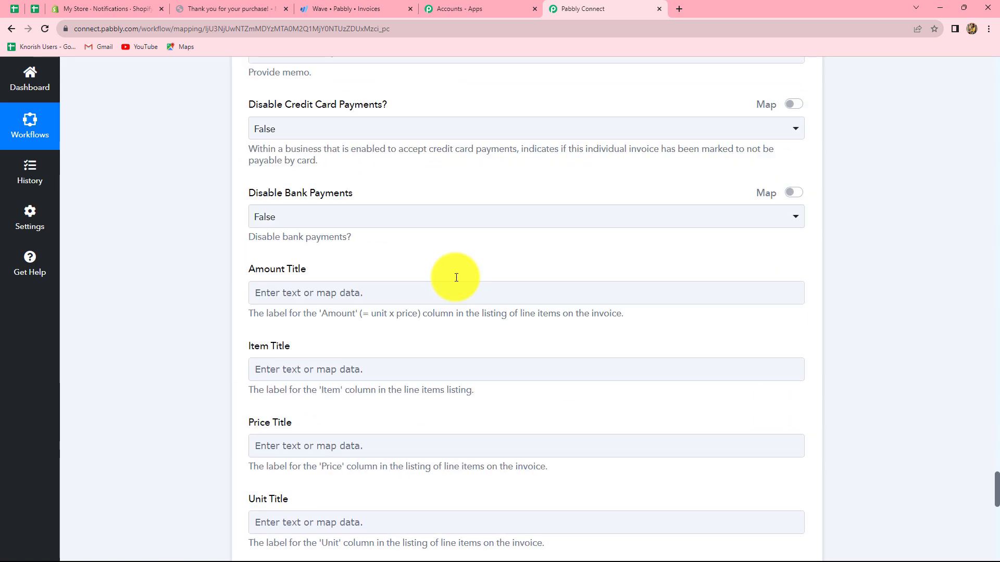
scroll(456, 280, "up", 5)
scroll(456, 280, "down", 10)
scroll(384, 333, "up", 8)
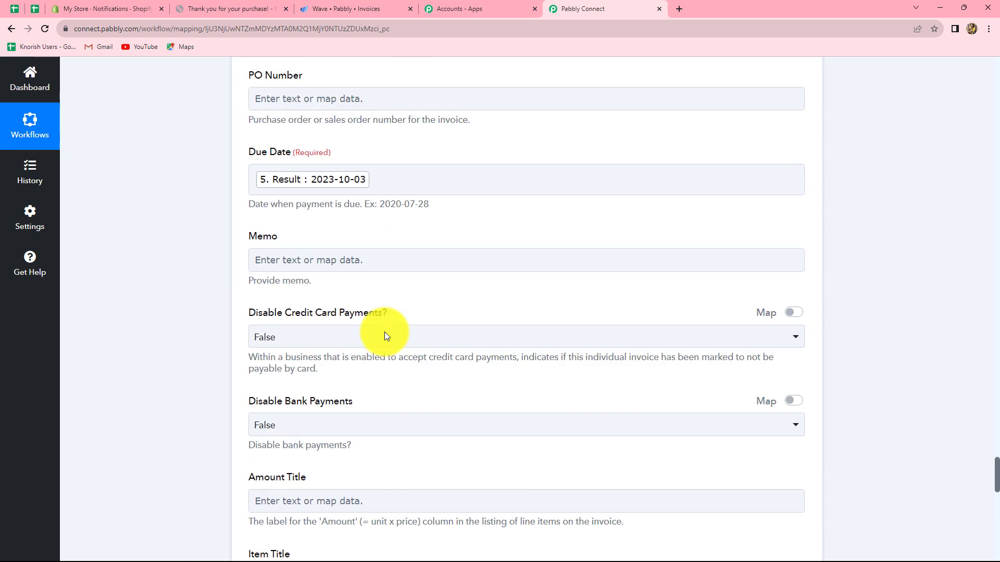
scroll(385, 336, "down", 18)
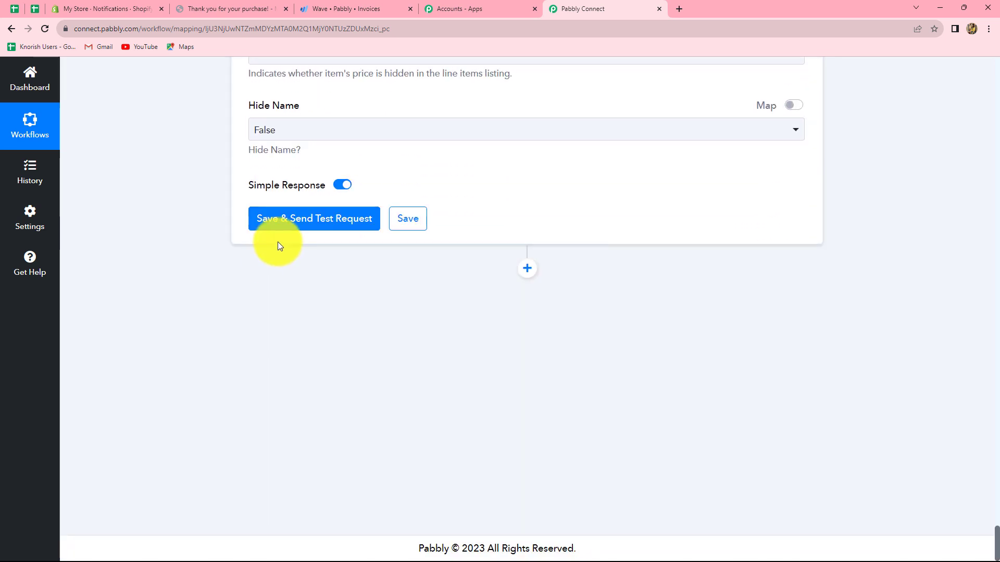
left_click(282, 223)
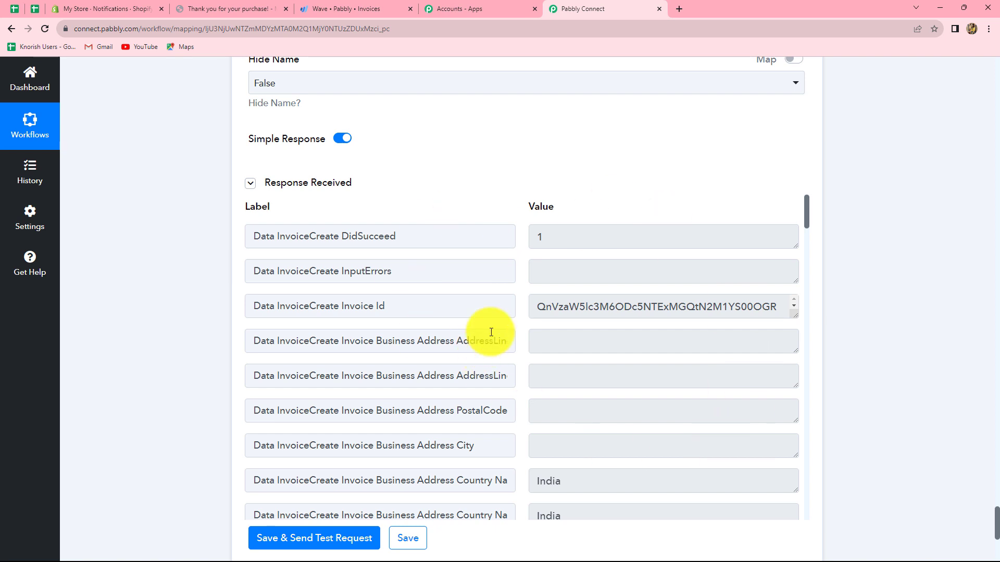
left_click(539, 237)
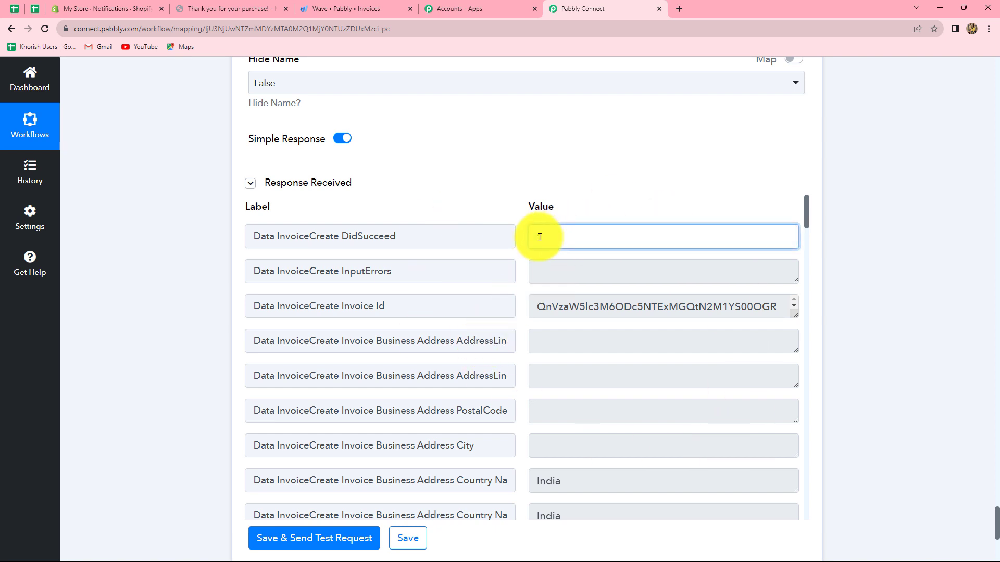
Examine the Invoice Id value in the response received from the Create an Invoice step
left_click_drag(534, 306, 770, 315)
left_click(861, 372)
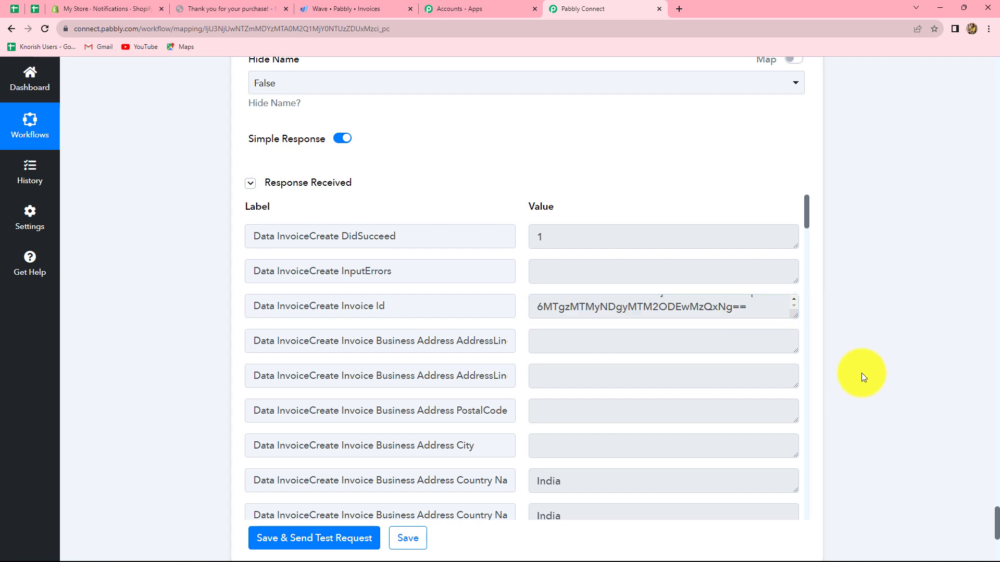
scroll(692, 377, "up", 3)
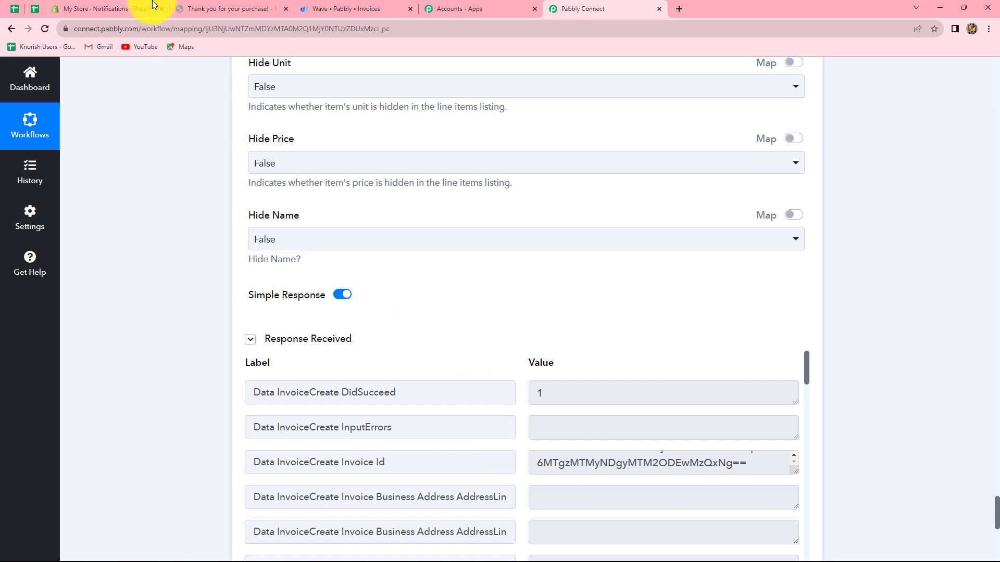
Switch to Wave and reload the Invoices page to refresh the invoice list
left_click(354, 10)
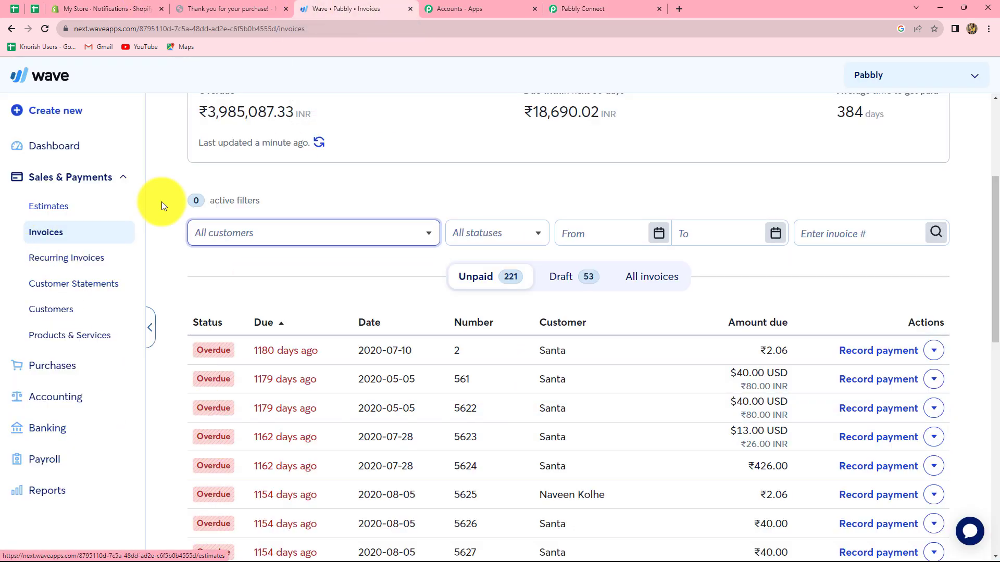
left_click(44, 27)
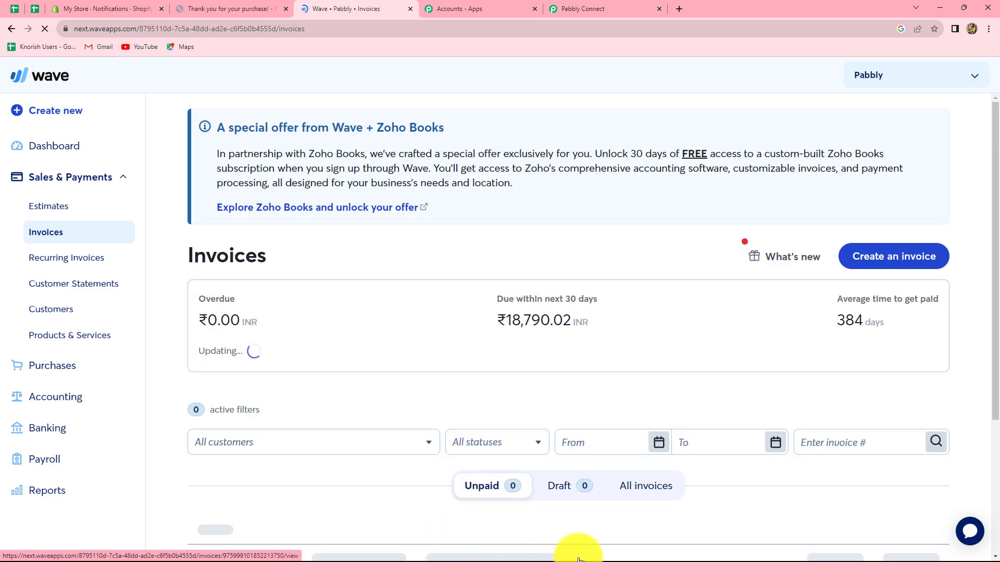
scroll(430, 427, "down", 3)
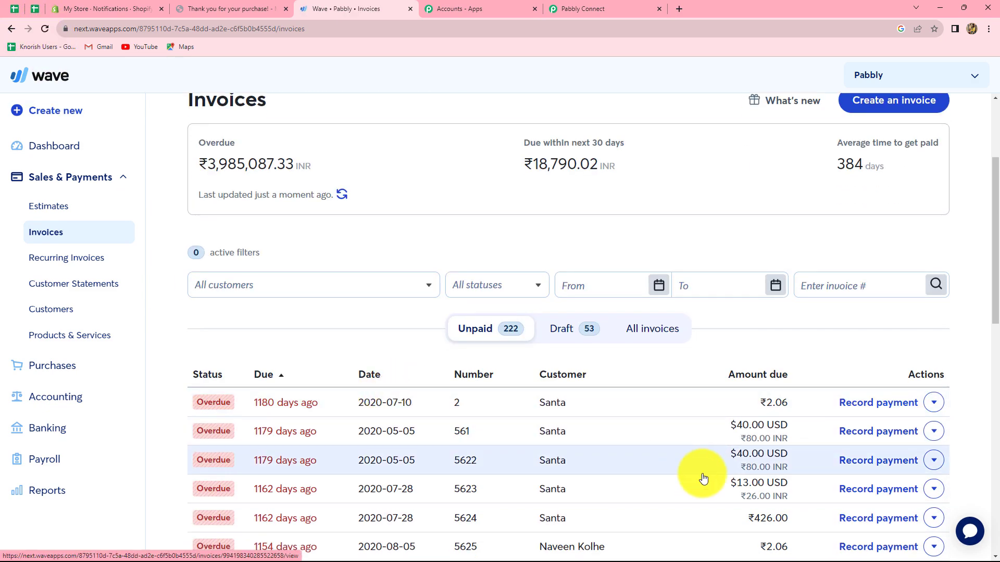
Filter the invoices by the customer Smart Customer and open the matching unsent invoice to review its details
left_click(272, 286)
type("sma")
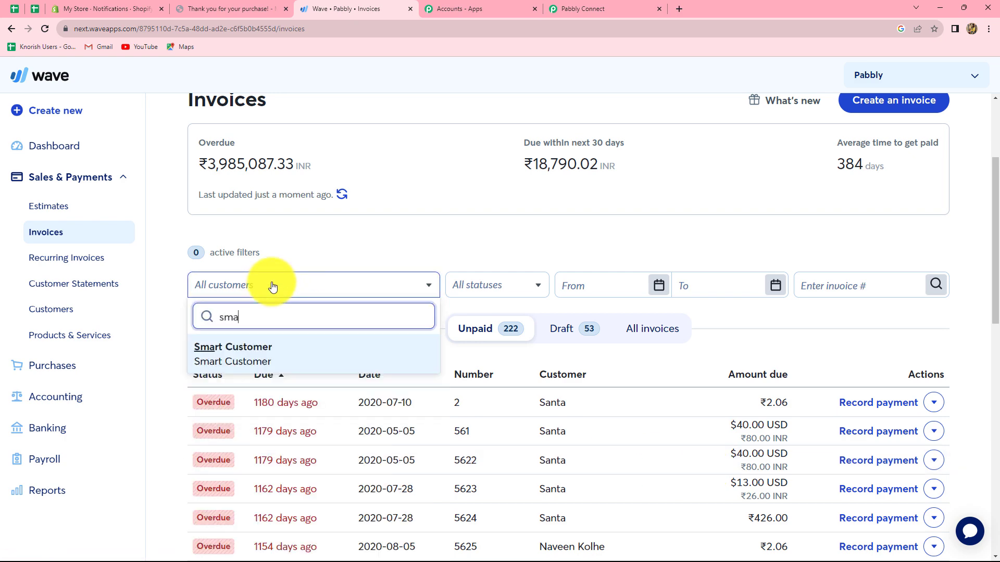
key("Return")
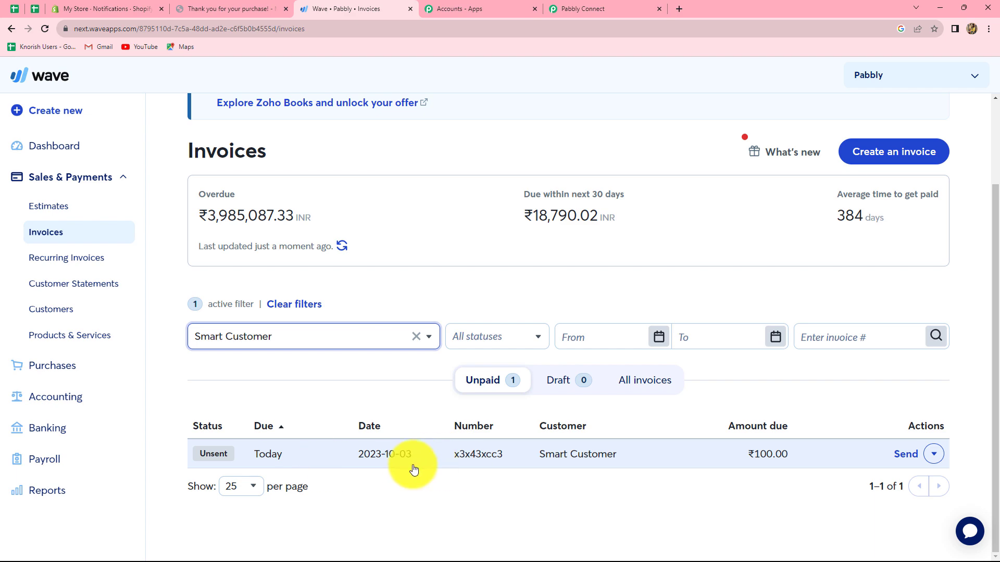
left_click(528, 455)
scroll(233, 385, "down", 8)
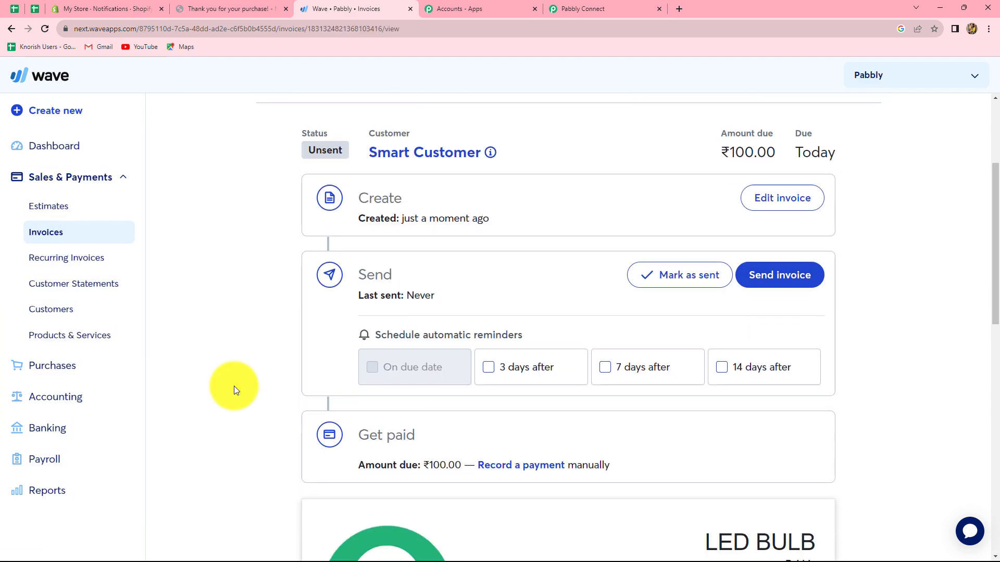